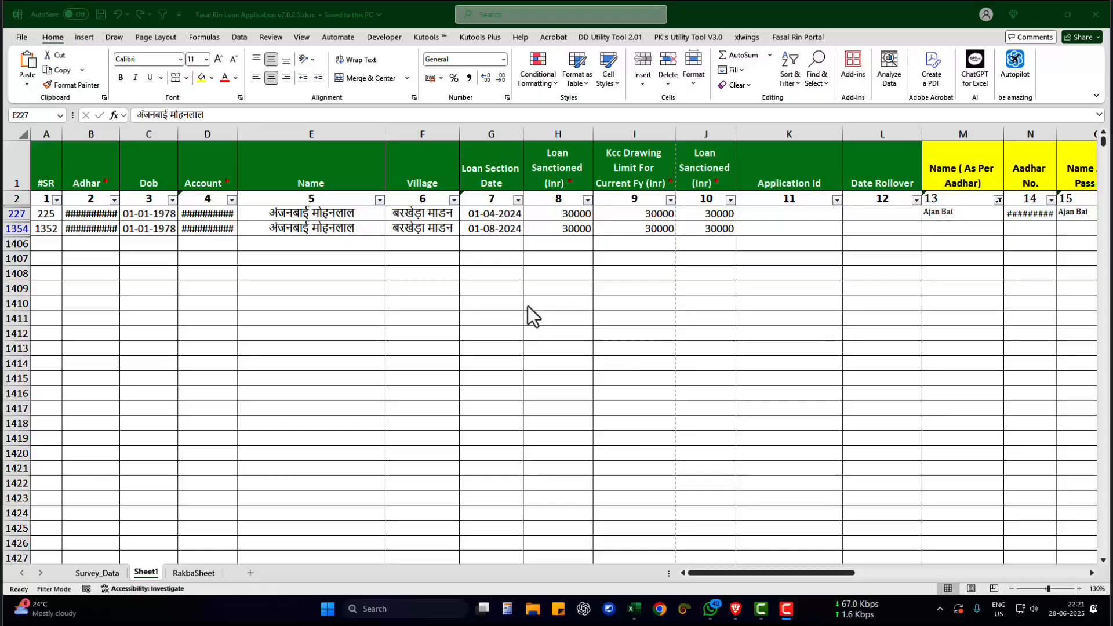
click(554, 247)
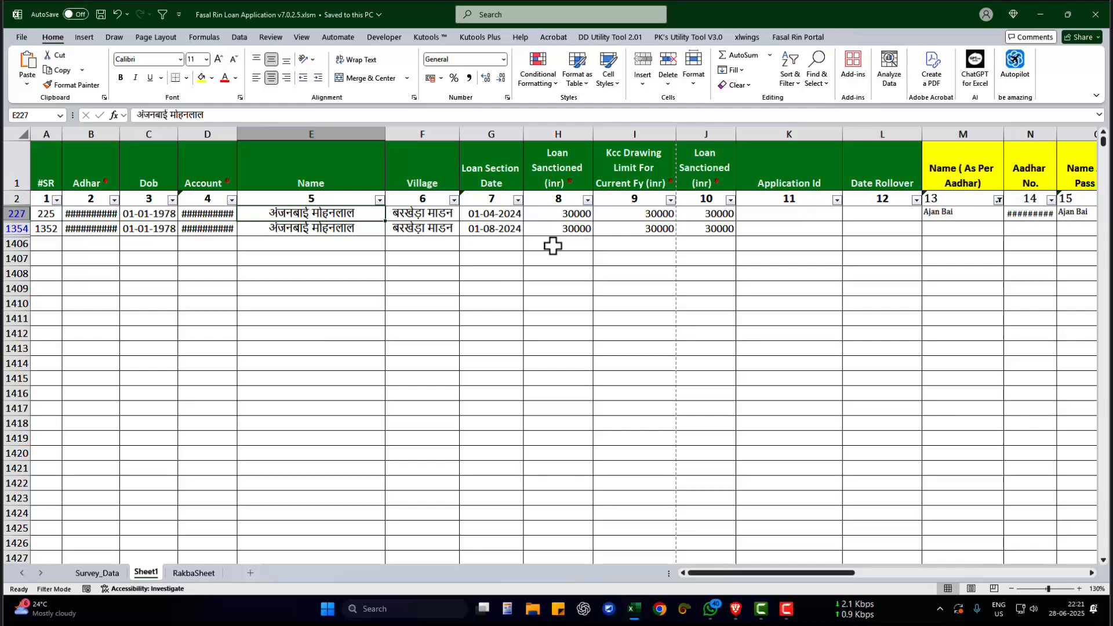
key(Right)
key(Right)
key(Right)
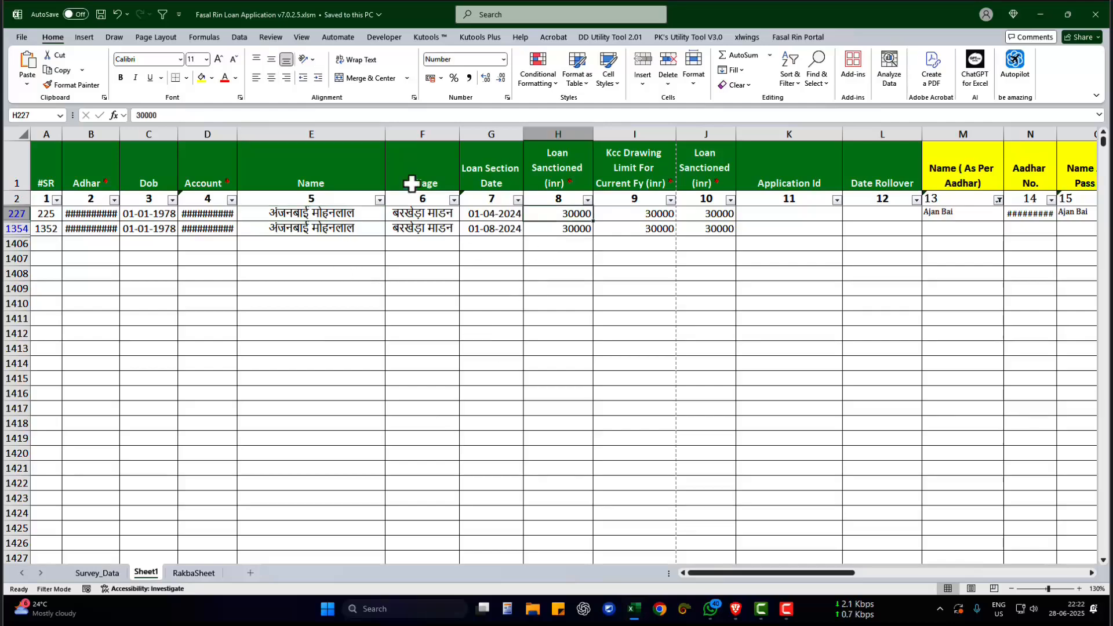
click(475, 332)
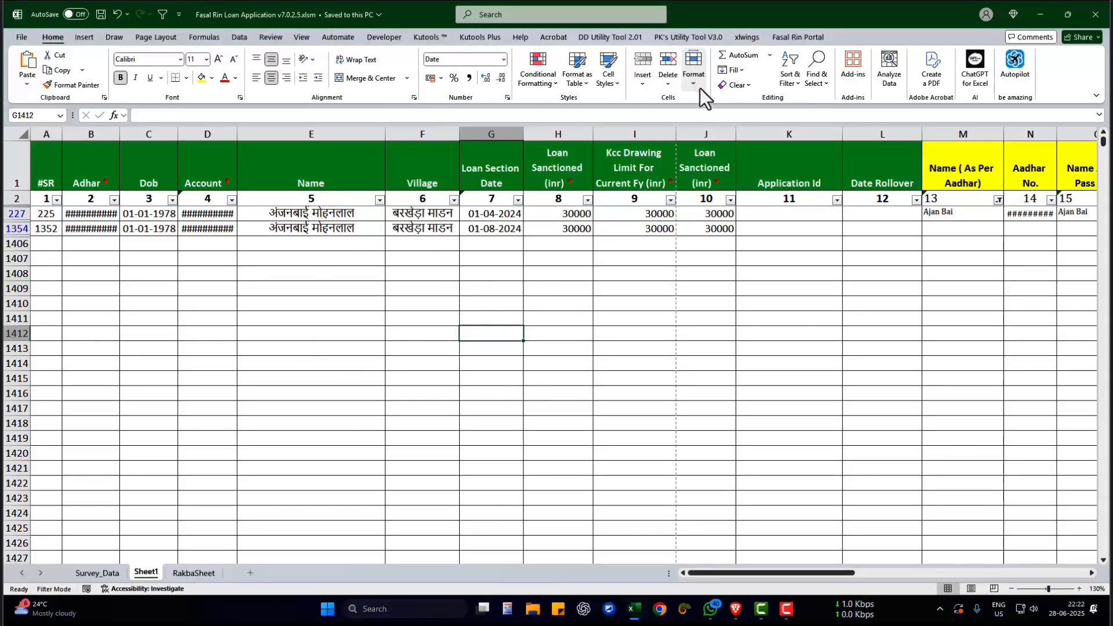
click(376, 303)
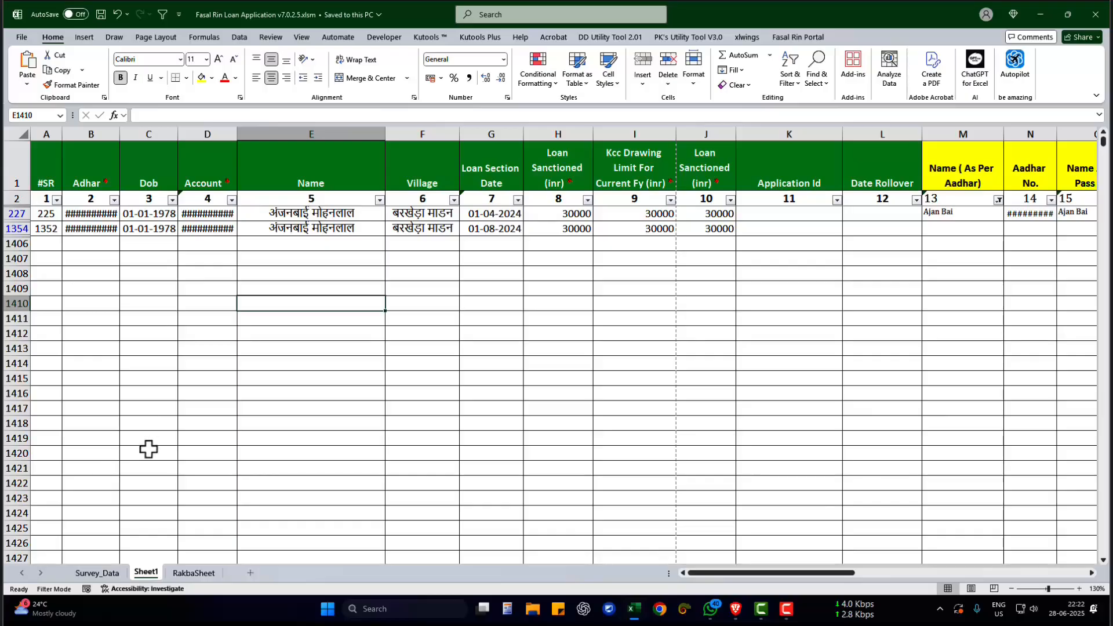
click(84, 572)
click(139, 572)
- Examine the green header columns of Sheet1 from #SR to Date Rollover, plus the filtered rows' Name, Village and Dob entries
drag(51, 172, 711, 166)
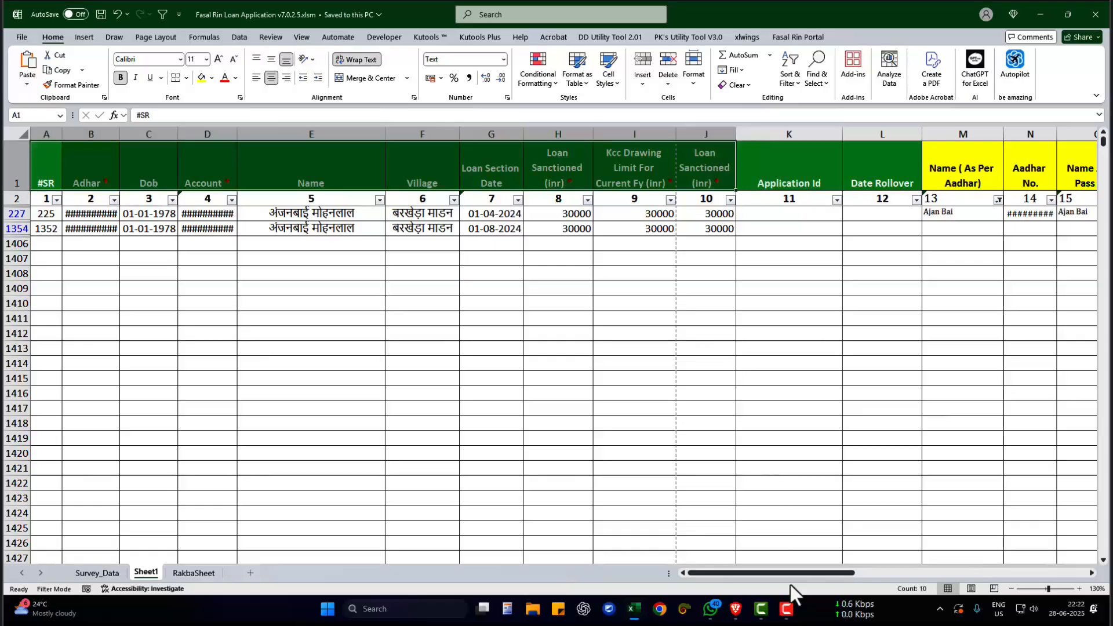
drag(794, 571, 535, 561)
drag(811, 169, 870, 174)
click(571, 244)
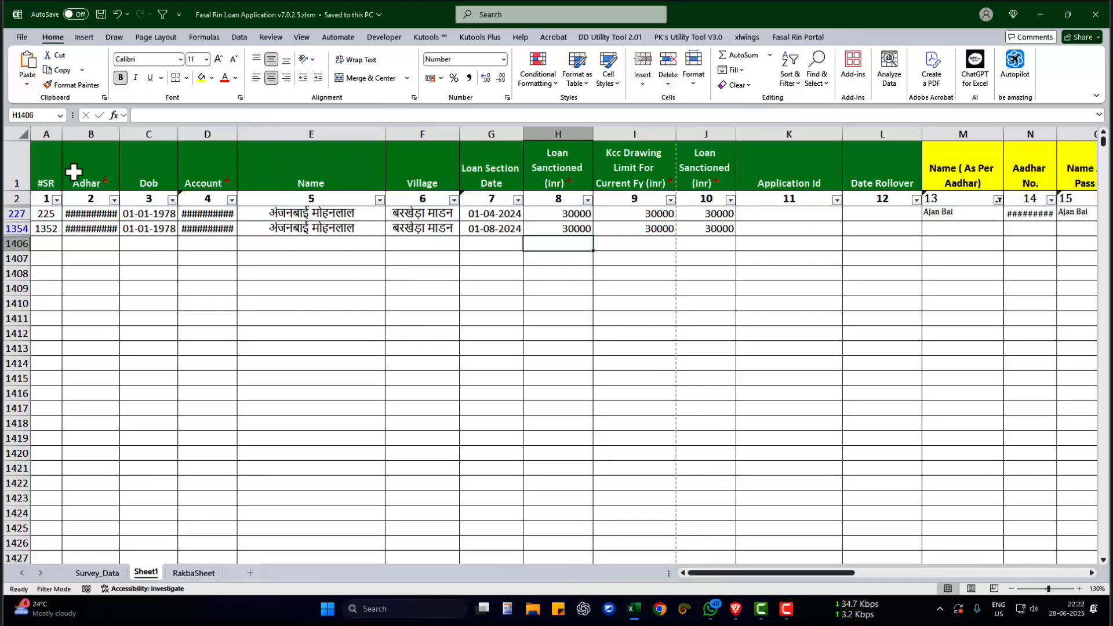
drag(43, 177, 696, 164)
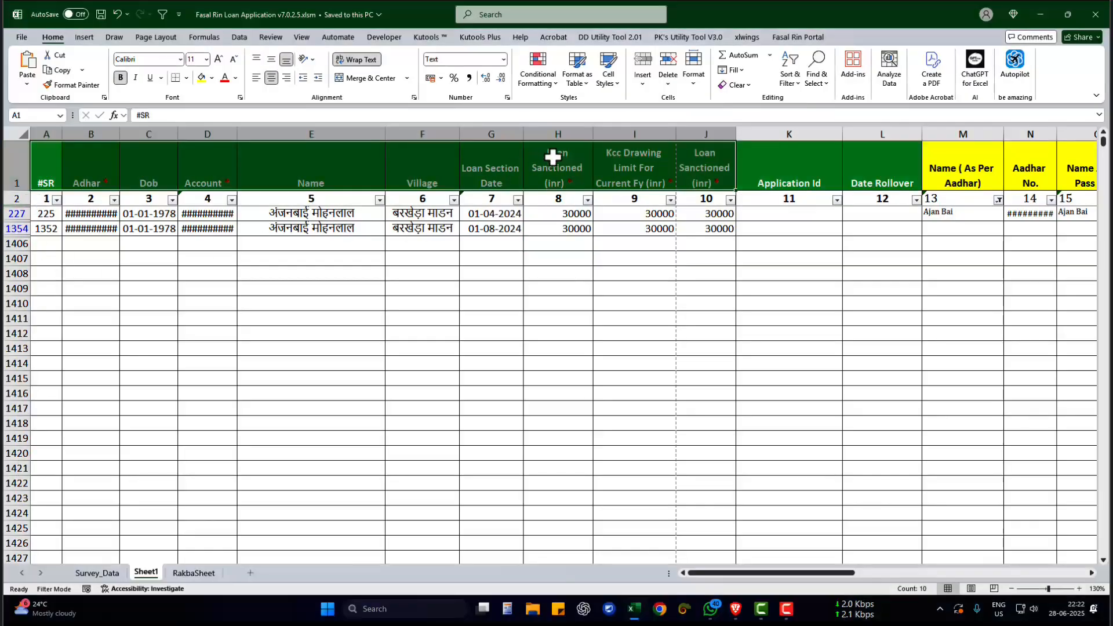
drag(719, 203, 55, 190)
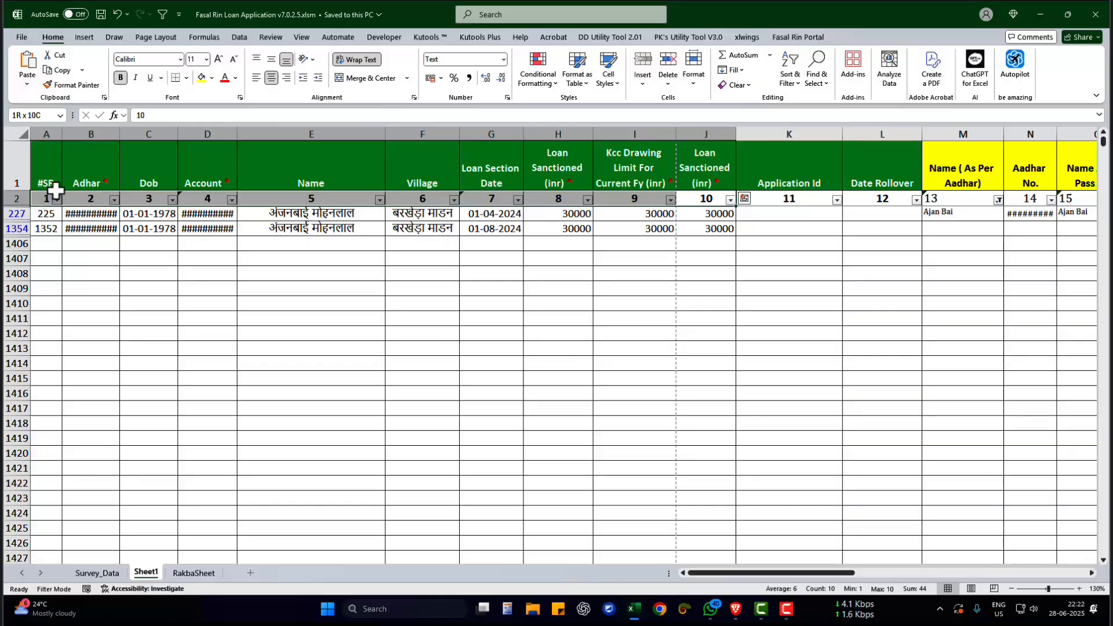
drag(277, 213, 394, 228)
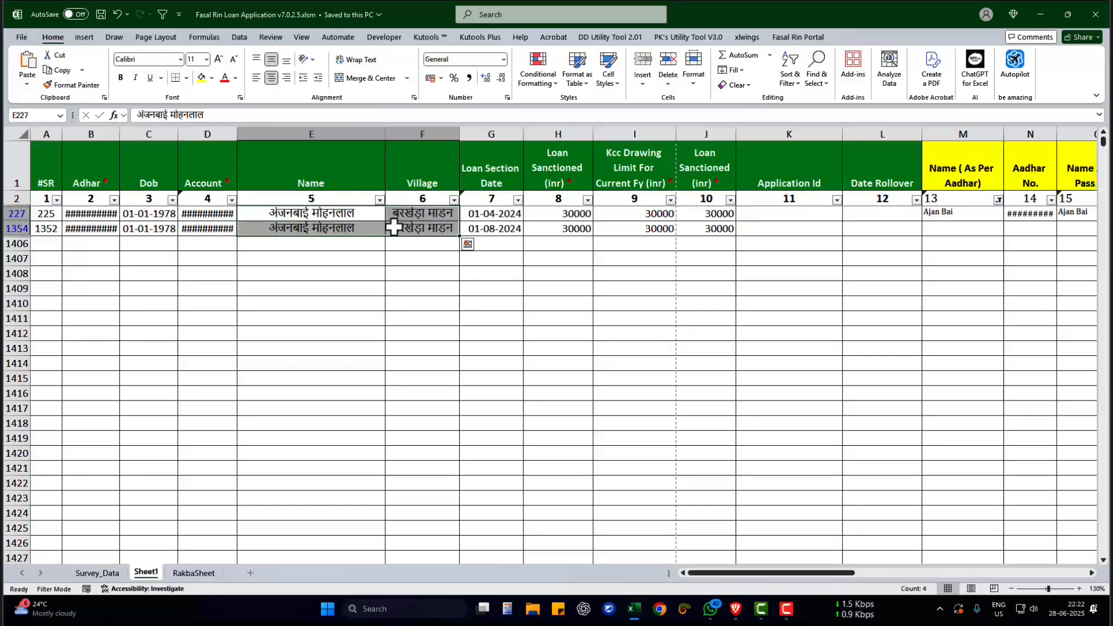
drag(165, 214, 154, 227)
click(155, 227)
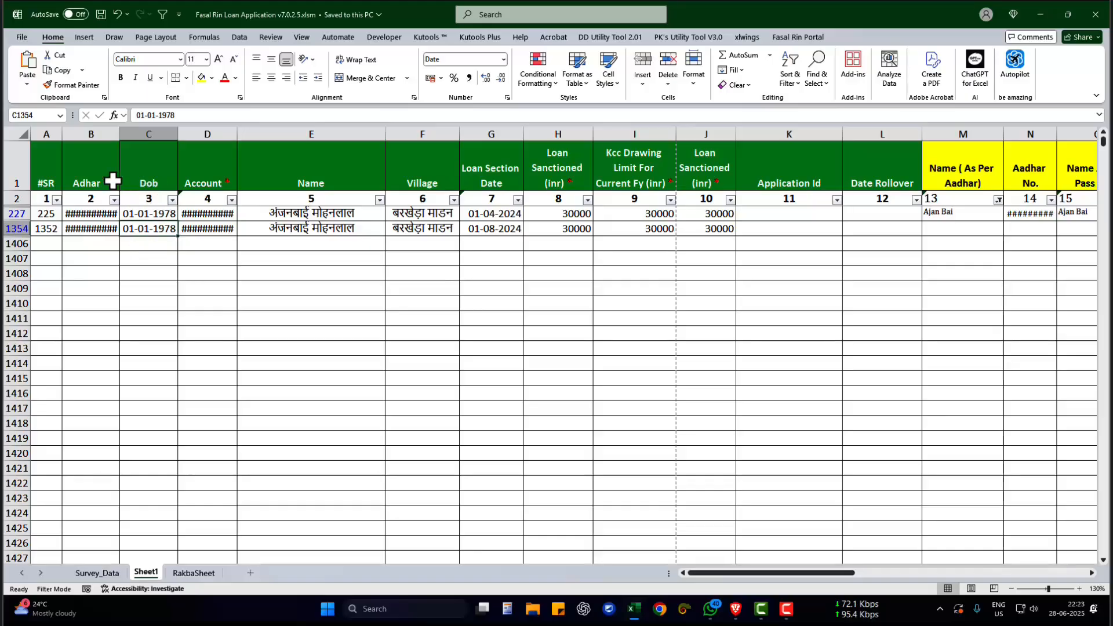
click(99, 170)
click(193, 181)
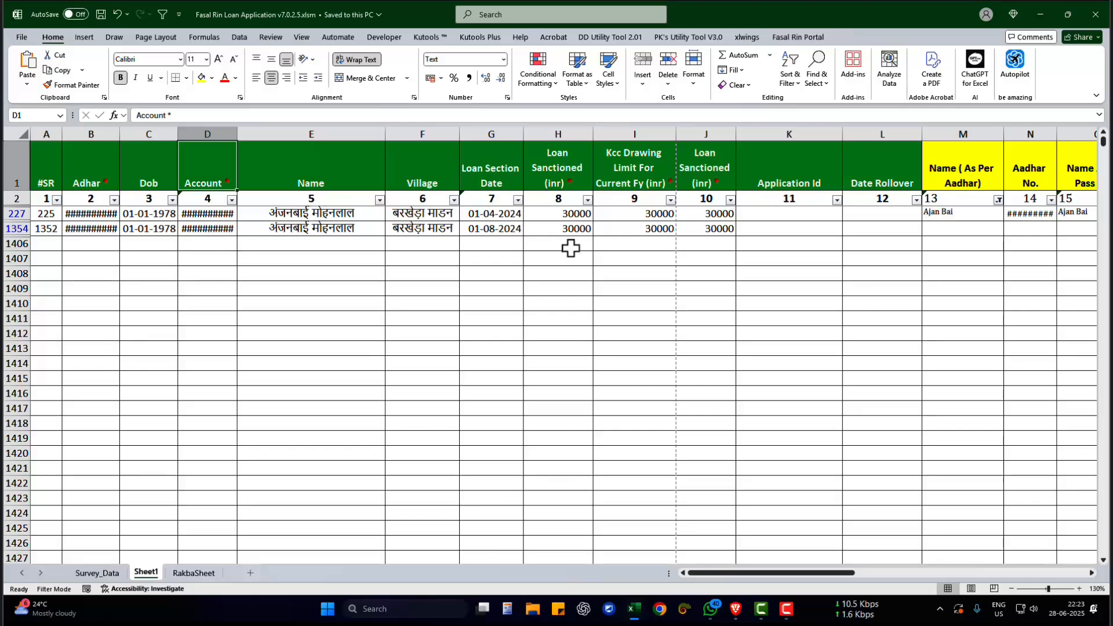
- Examine the Loan Section Date, Loan Sanctioned and Kcc Drawing Limit columns for the two filtered loan records
drag(504, 213, 718, 241)
click(573, 182)
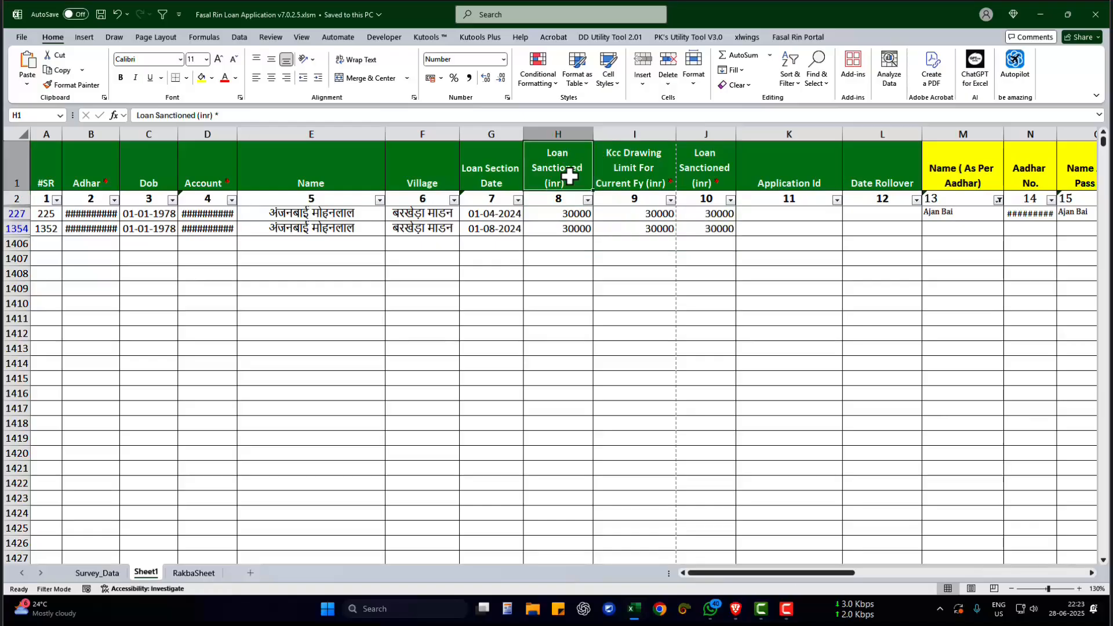
click(623, 181)
drag(575, 214, 566, 229)
drag(649, 214, 698, 227)
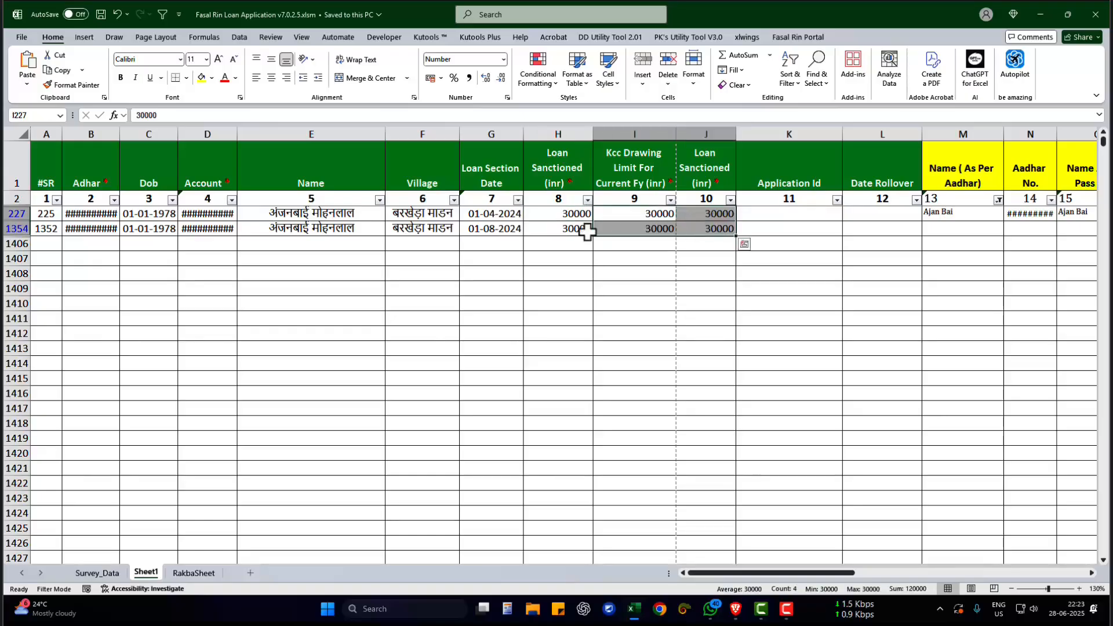
drag(576, 215, 711, 229)
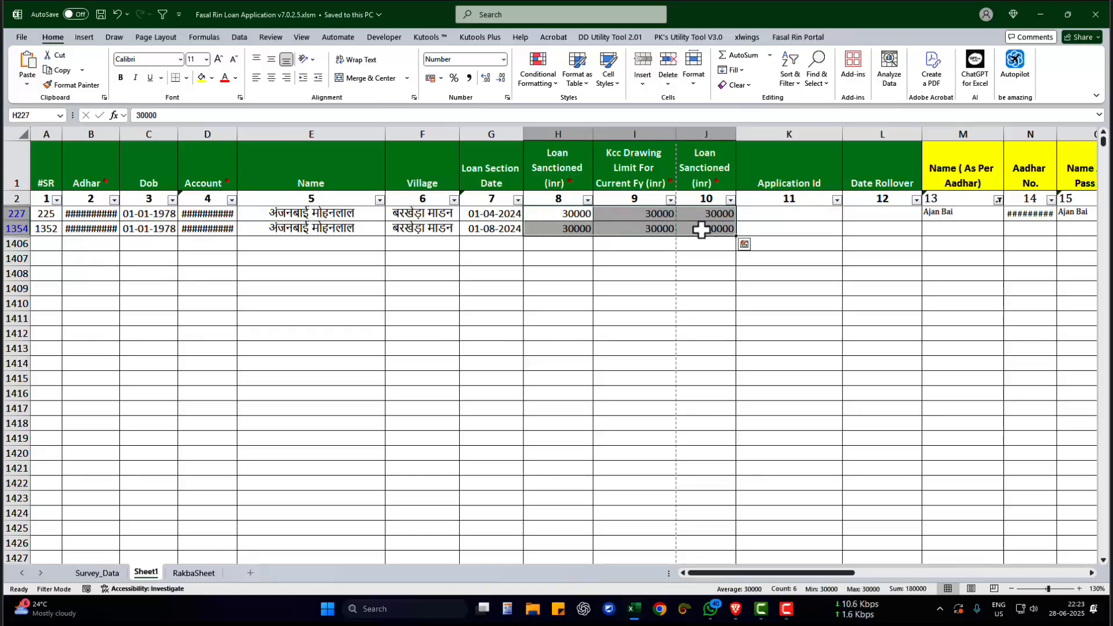
drag(637, 215, 636, 226)
drag(565, 214, 557, 227)
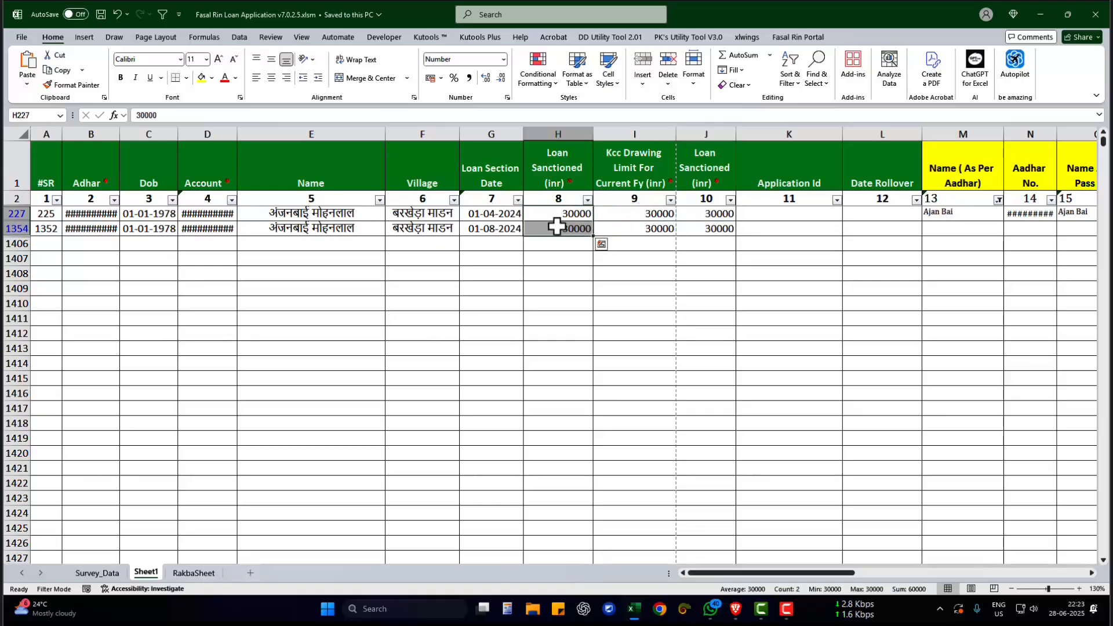
click(565, 212)
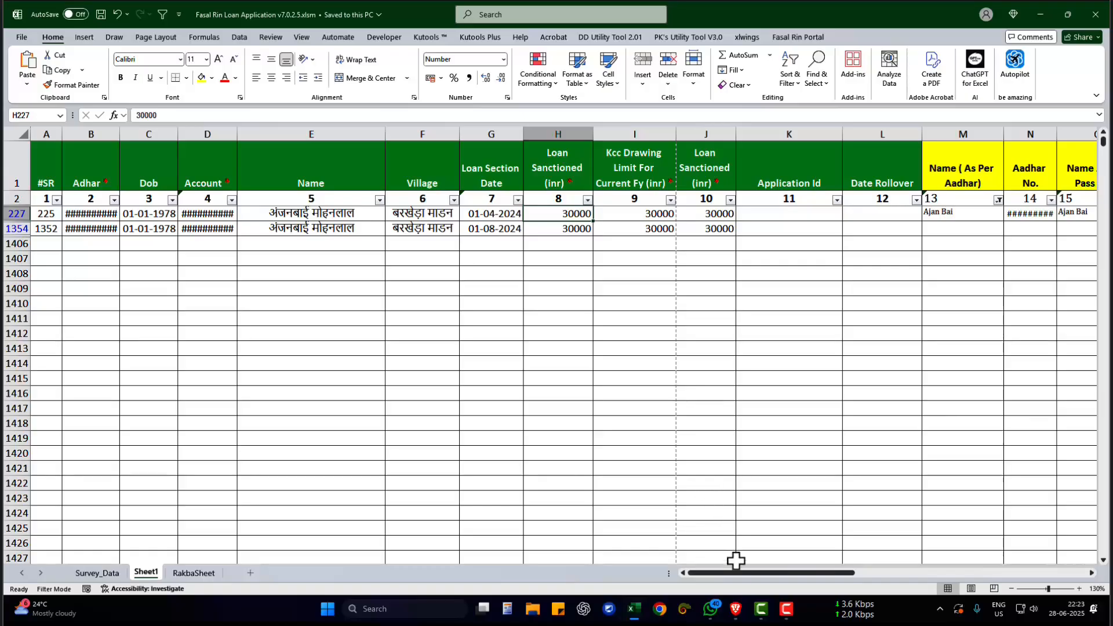
- Examine the yellow applicant detail columns from Name (As Per Aadhar) to Relative Type for the record in row 227
drag(739, 569, 874, 572)
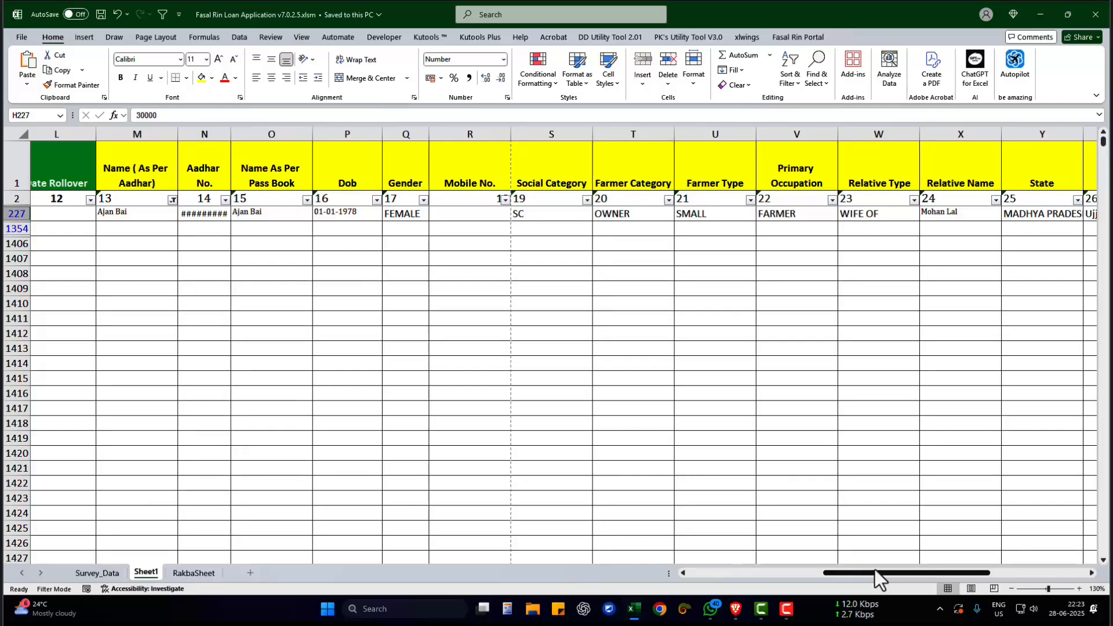
mouse_move(893, 572)
mouse_down()
mouse_move(923, 573)
mouse_move(887, 572)
mouse_up()
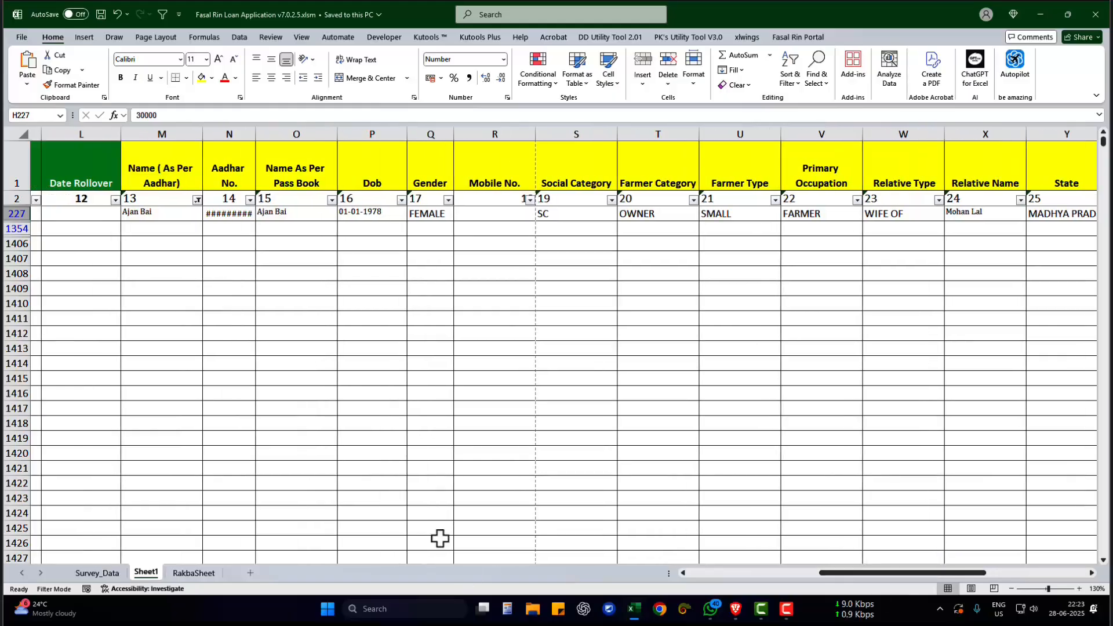
click(164, 157)
click(147, 215)
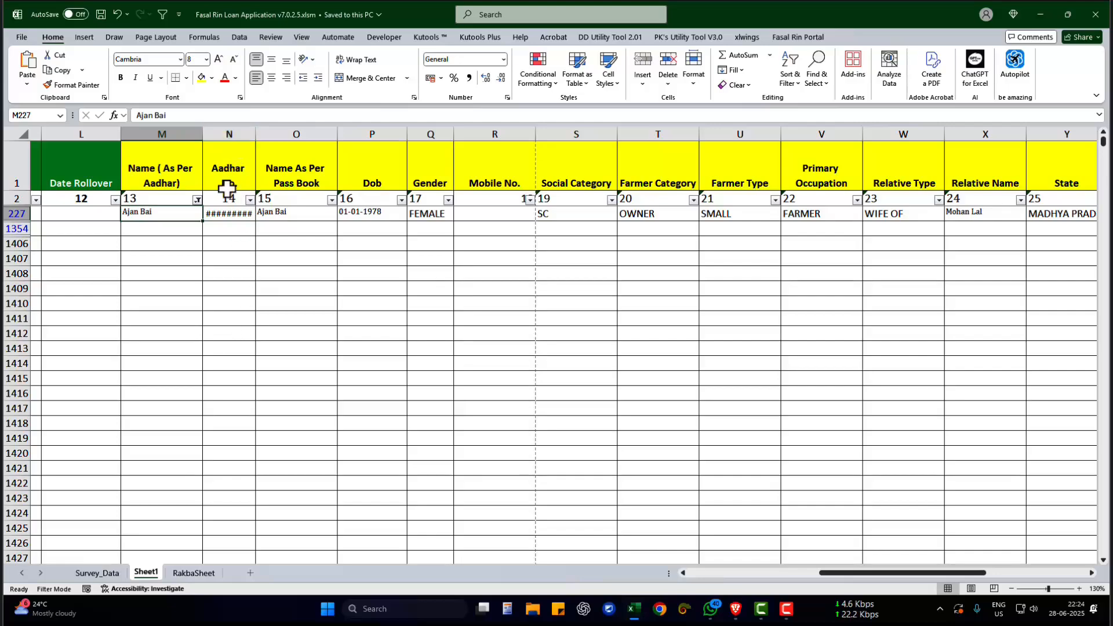
drag(301, 186, 301, 210)
click(300, 211)
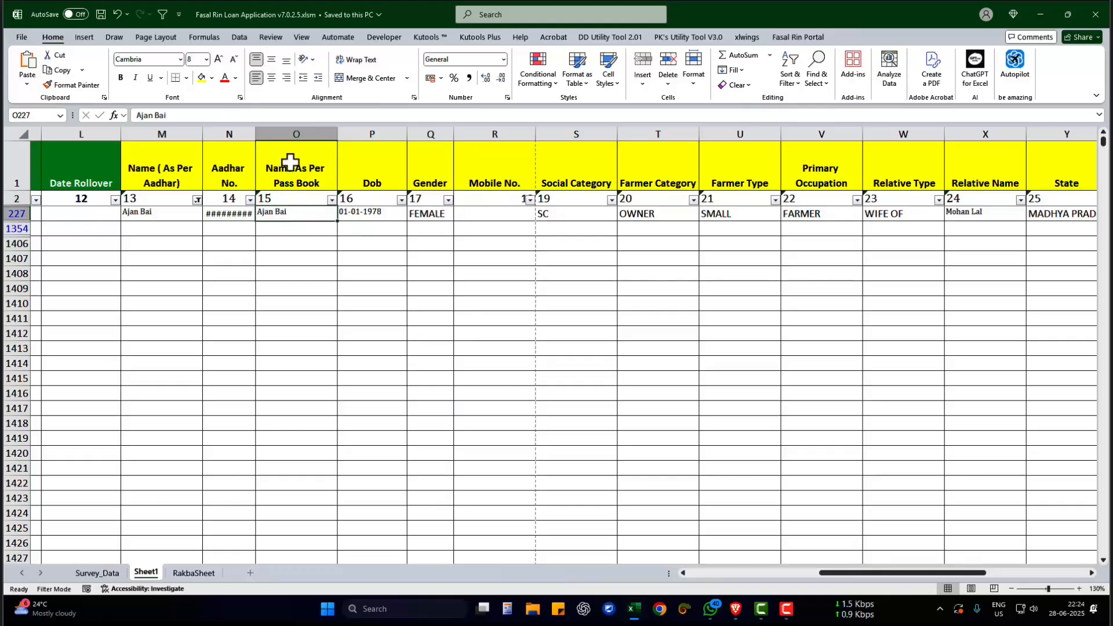
click(360, 214)
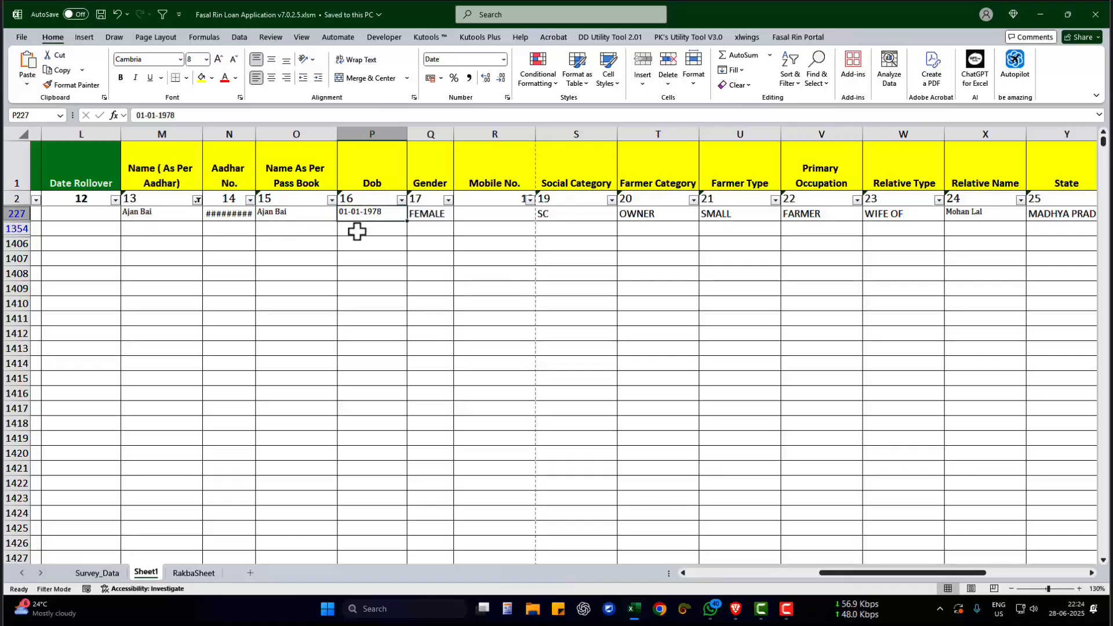
click(436, 219)
drag(435, 134, 916, 156)
click(574, 274)
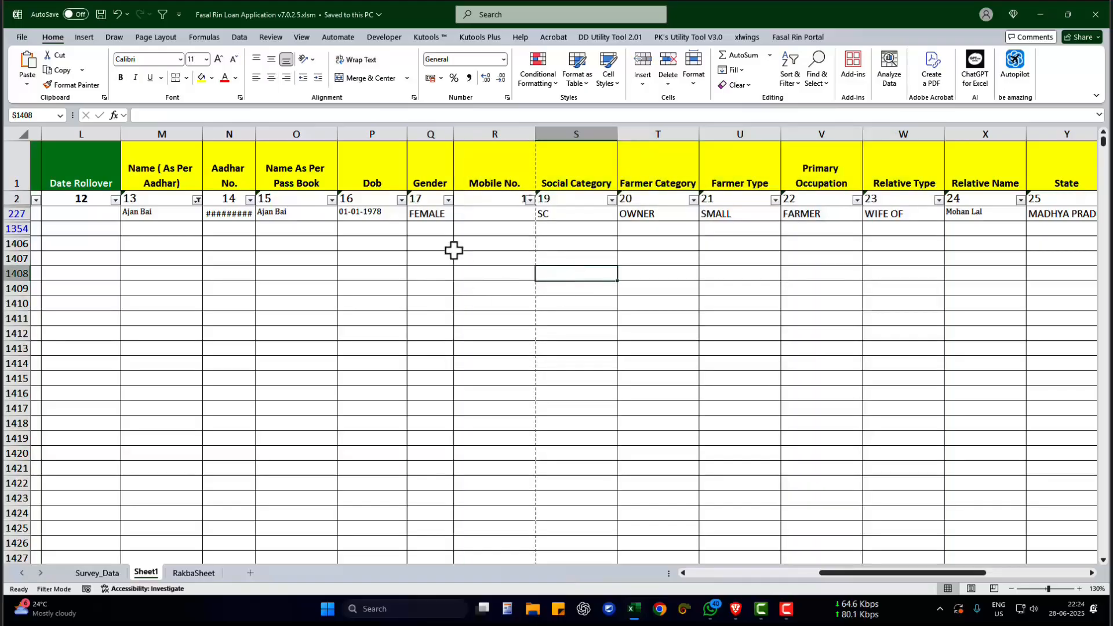
click(440, 213)
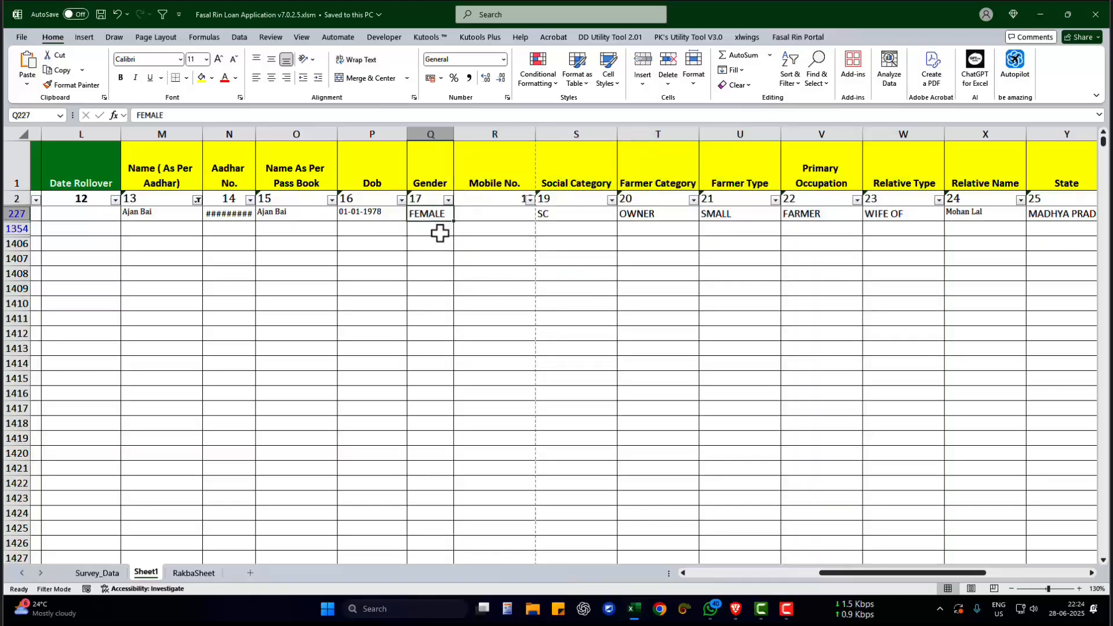
click(427, 179)
click(428, 214)
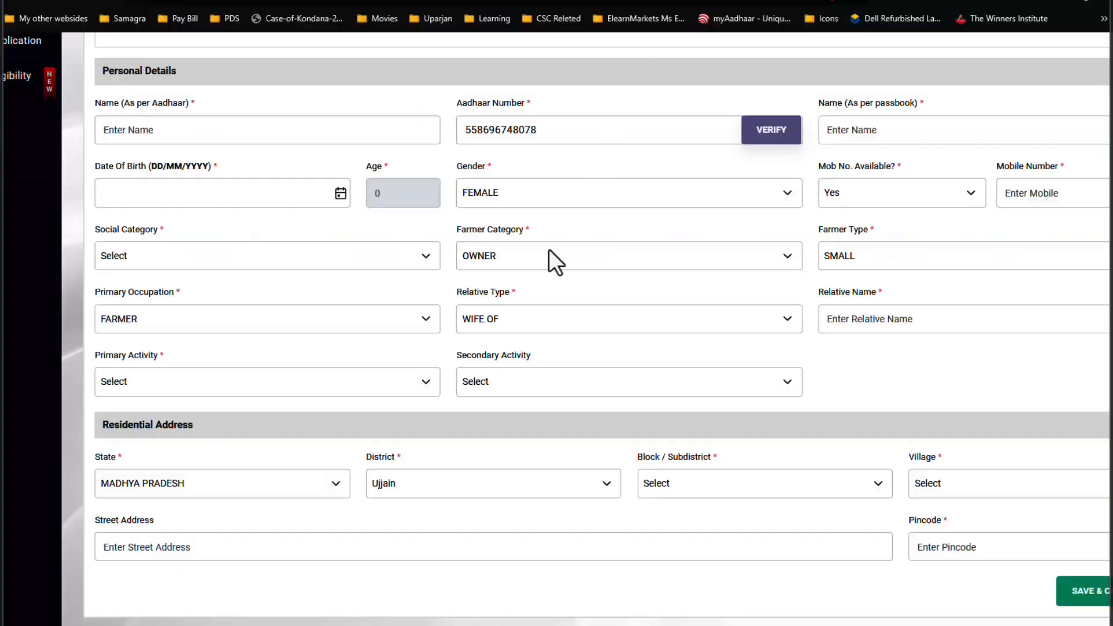
- In the Kisan Rin Portal loan application form, check the Gender options and set Social Category to SC
click(493, 197)
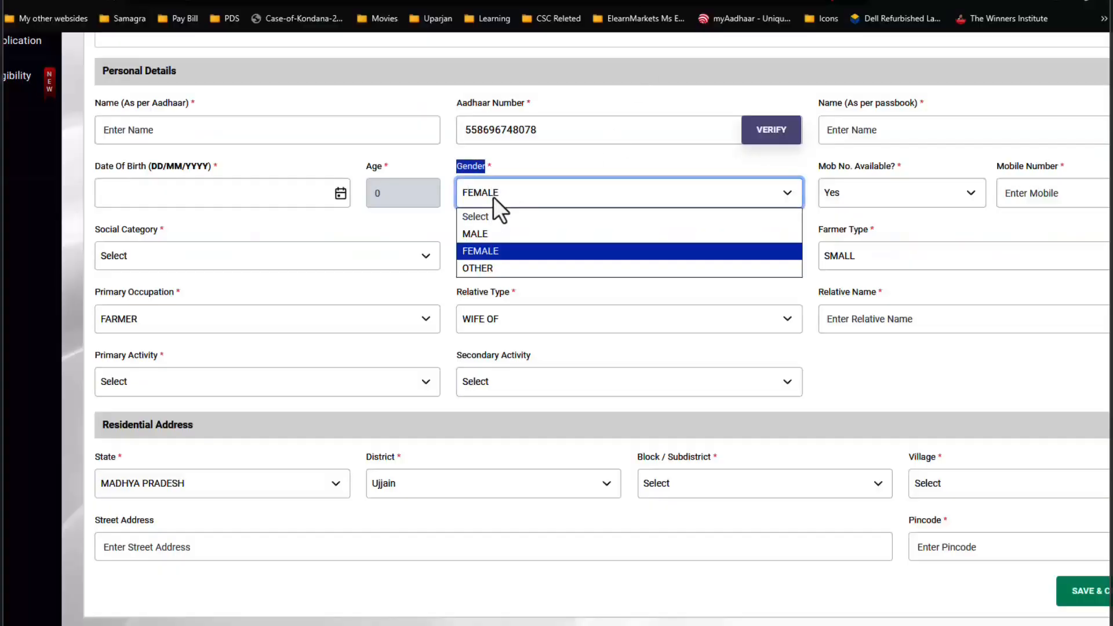
click(493, 196)
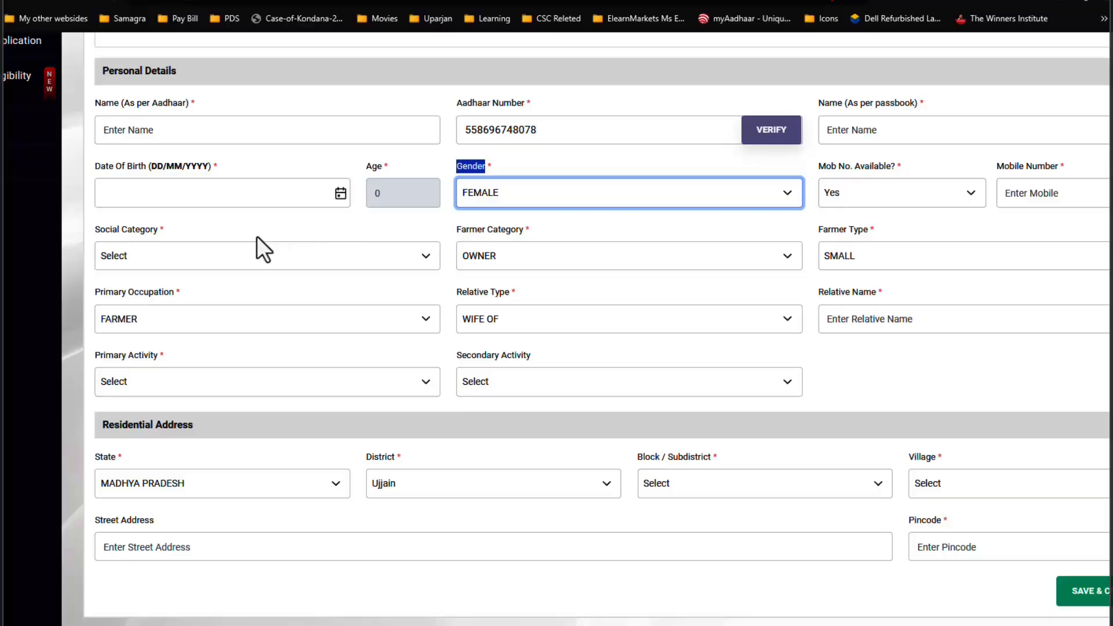
drag(117, 234, 150, 261)
click(151, 261)
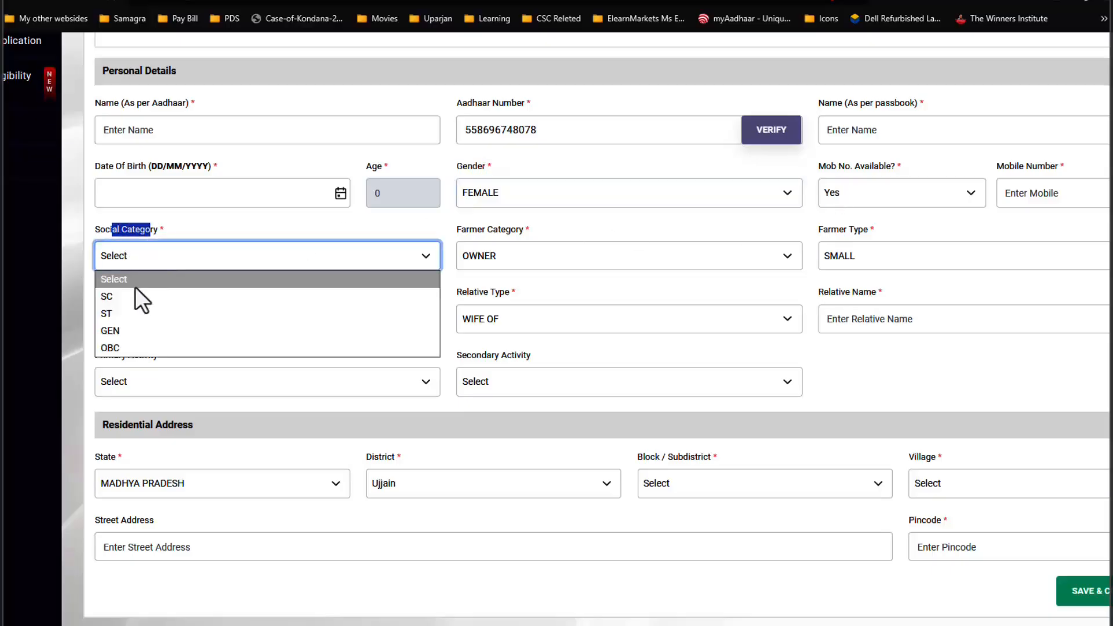
click(118, 298)
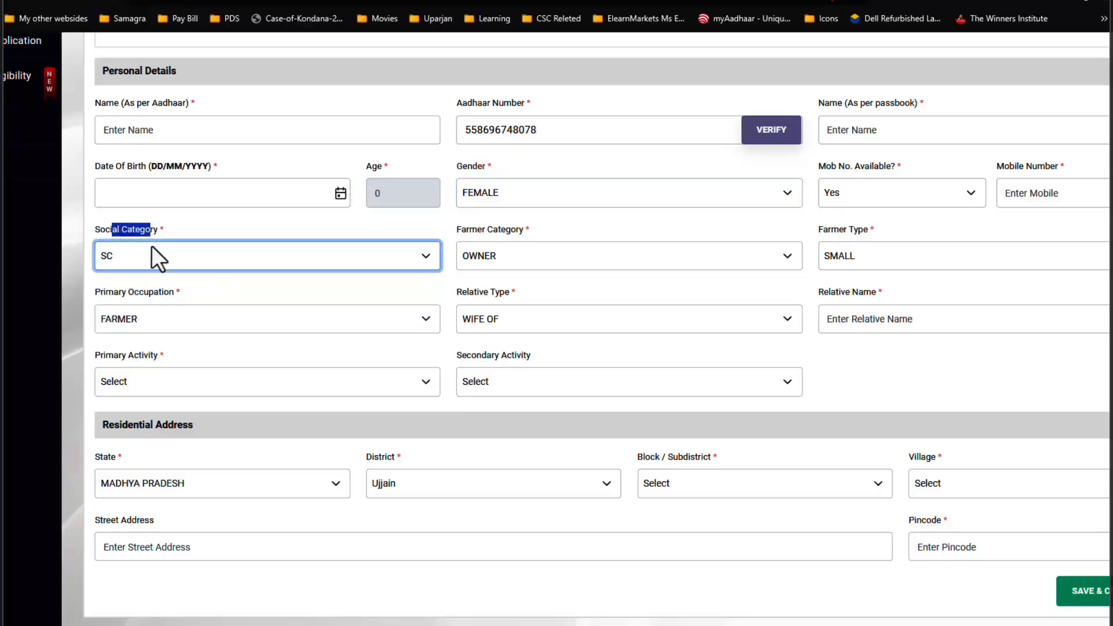
- Review the available options for Farmer Category, Farmer Type, Primary Occupation and Relative Type in the Personal Details section
click(481, 256)
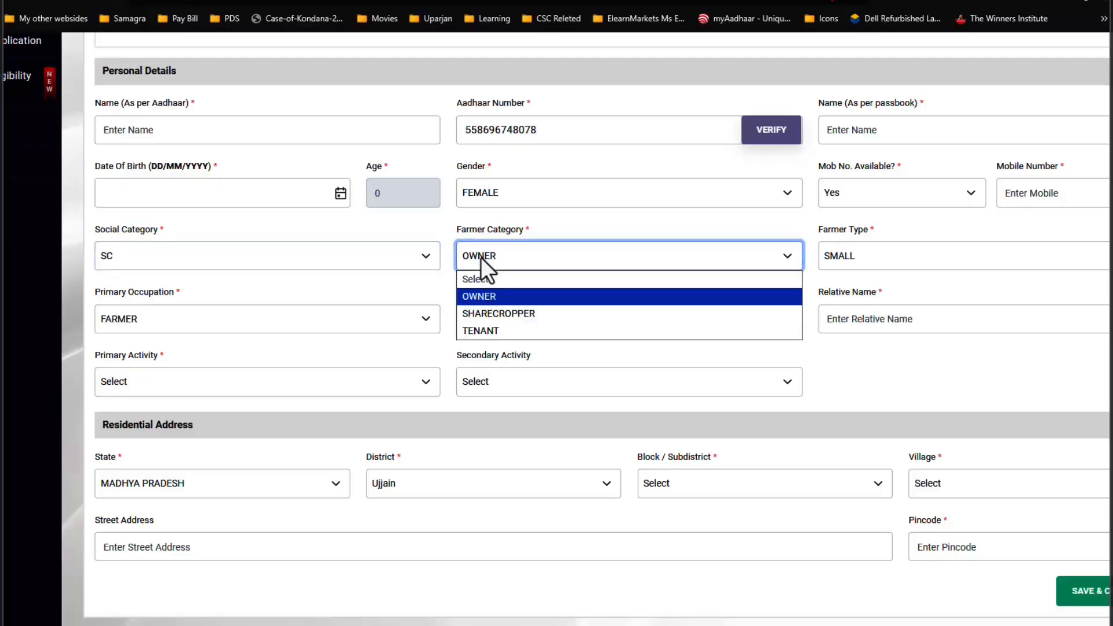
click(882, 254)
drag(830, 232, 857, 237)
click(850, 268)
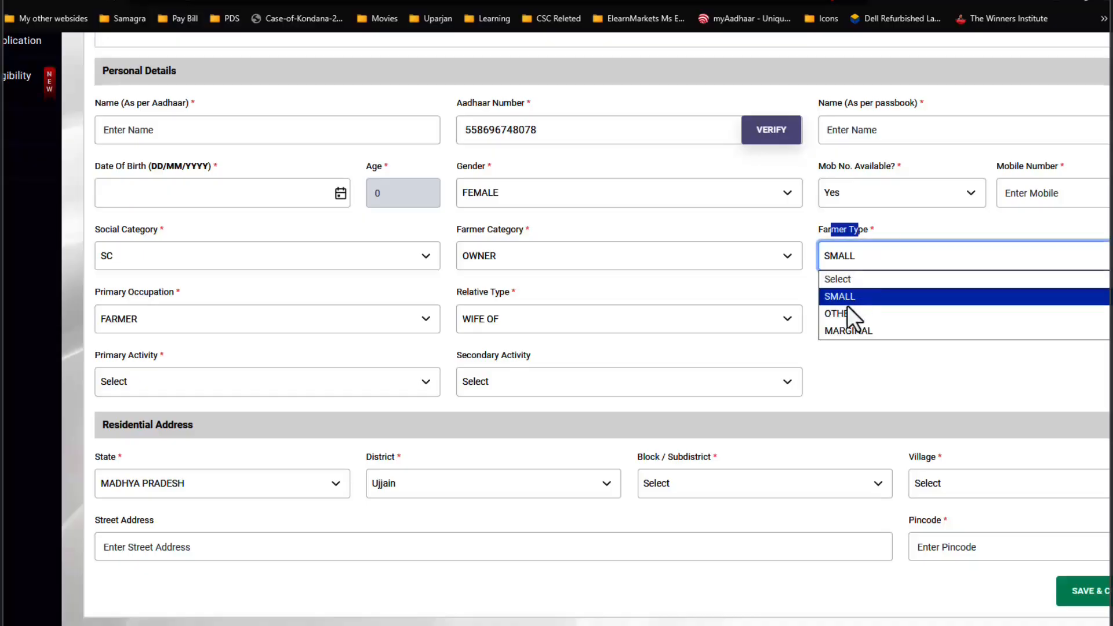
click(180, 319)
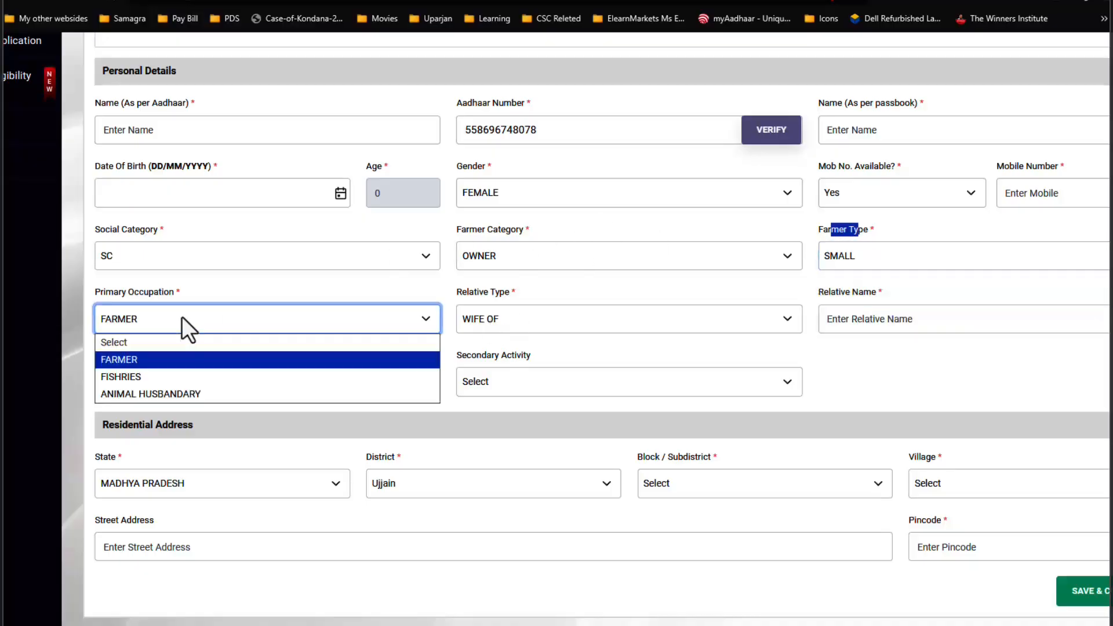
drag(455, 295, 500, 296)
click(502, 309)
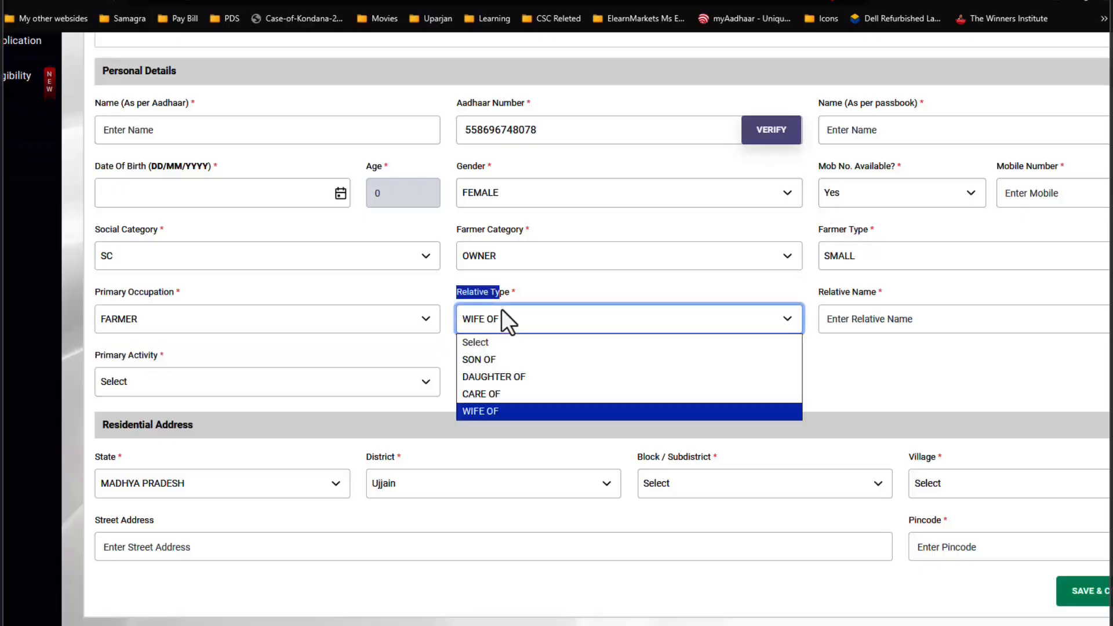
click(503, 307)
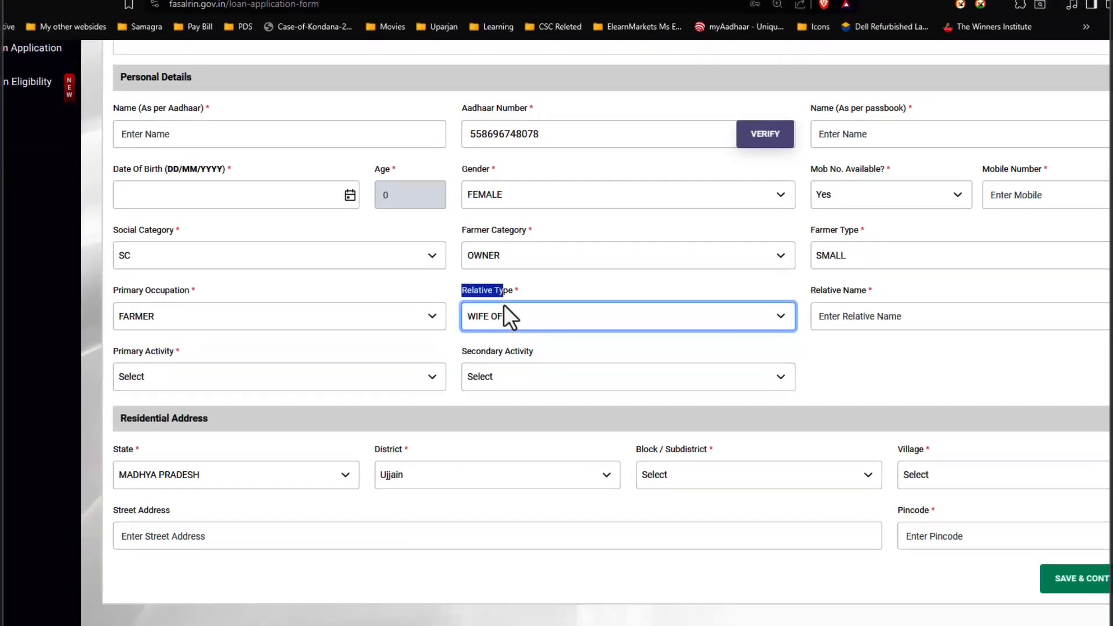
- Switch back to the Fasal Rin Loan Application workbook in Excel
click(634, 614)
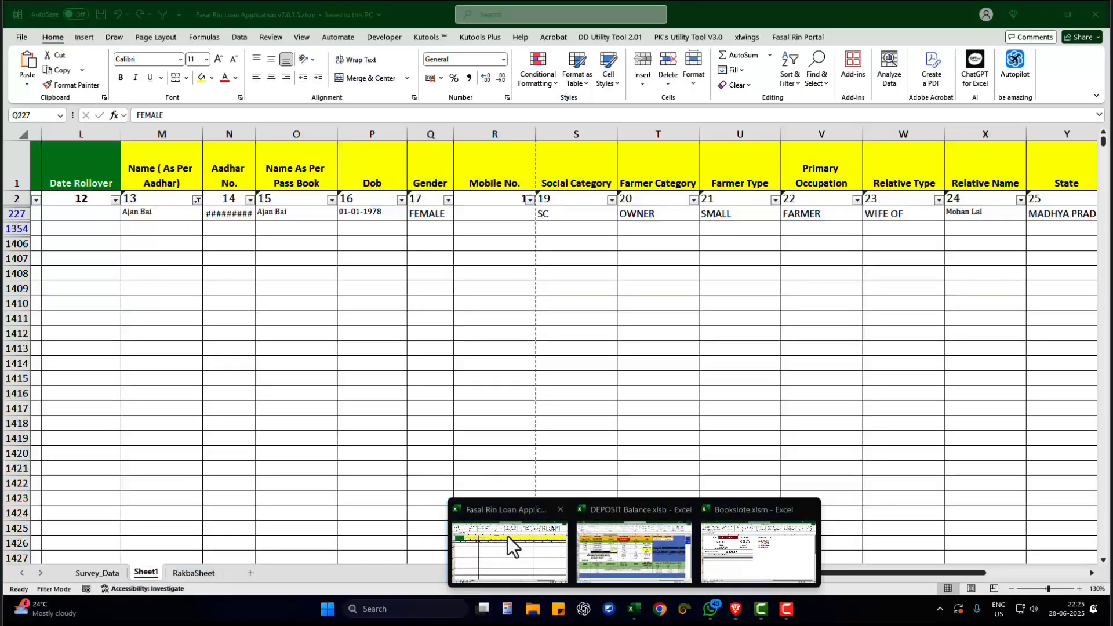
click(507, 536)
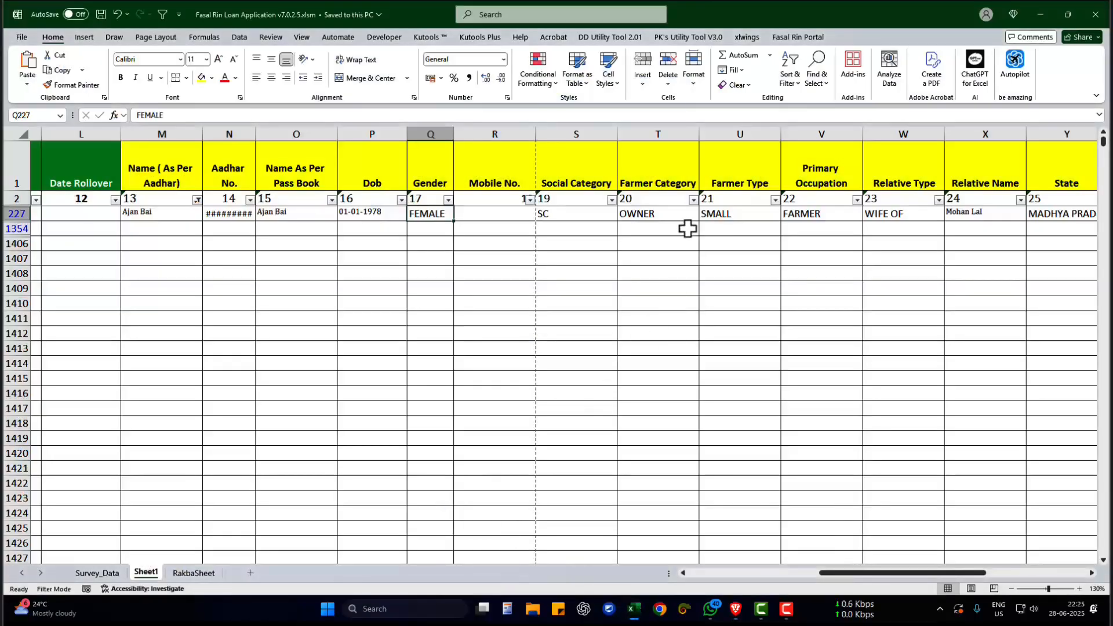
- Examine the Farmer Category, Farmer Type and Relative Name values for the record in row 227
click(670, 215)
double_click(670, 216)
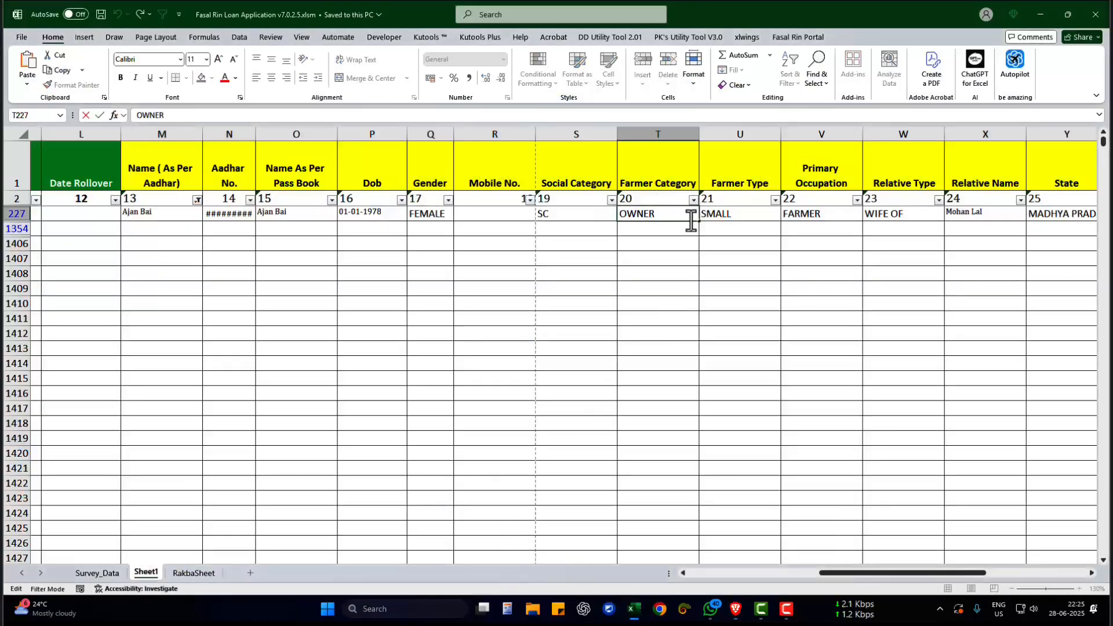
double_click(668, 216)
click(736, 216)
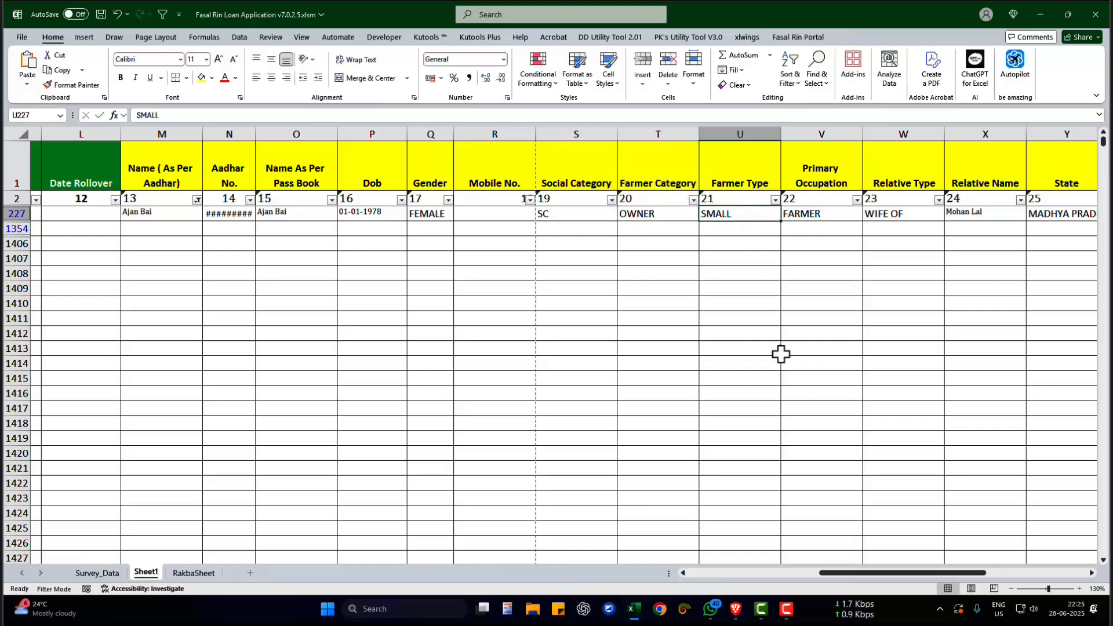
drag(867, 573, 918, 569)
drag(938, 577, 949, 574)
click(504, 219)
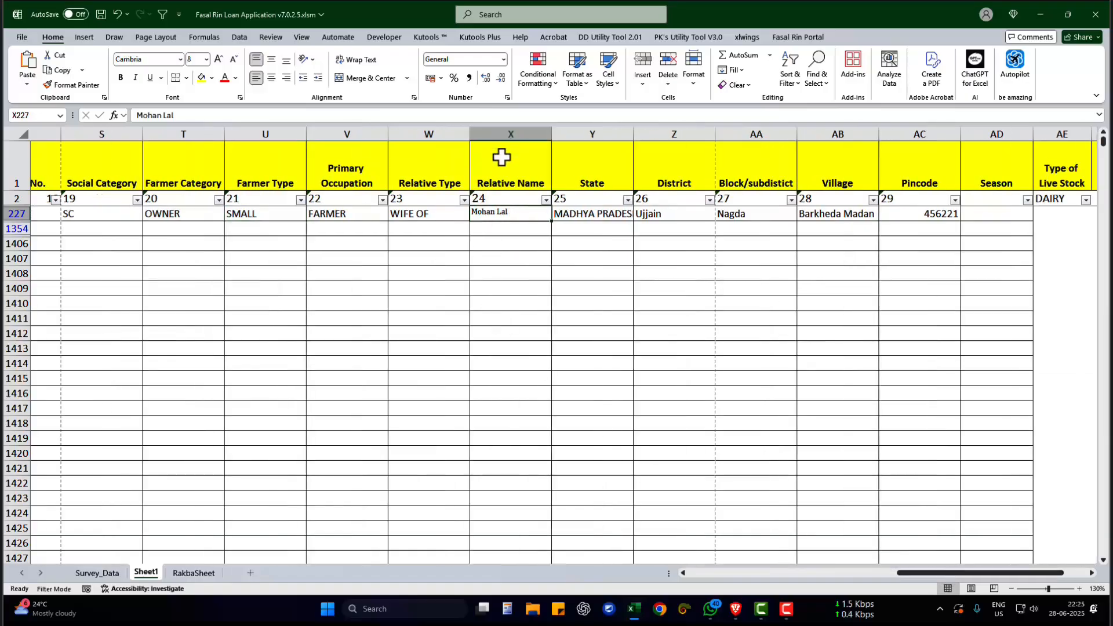
drag(502, 157, 512, 249)
click(510, 212)
- Check the State column for row 227 and widen it so the full state name fits
drag(582, 181, 589, 243)
click(589, 217)
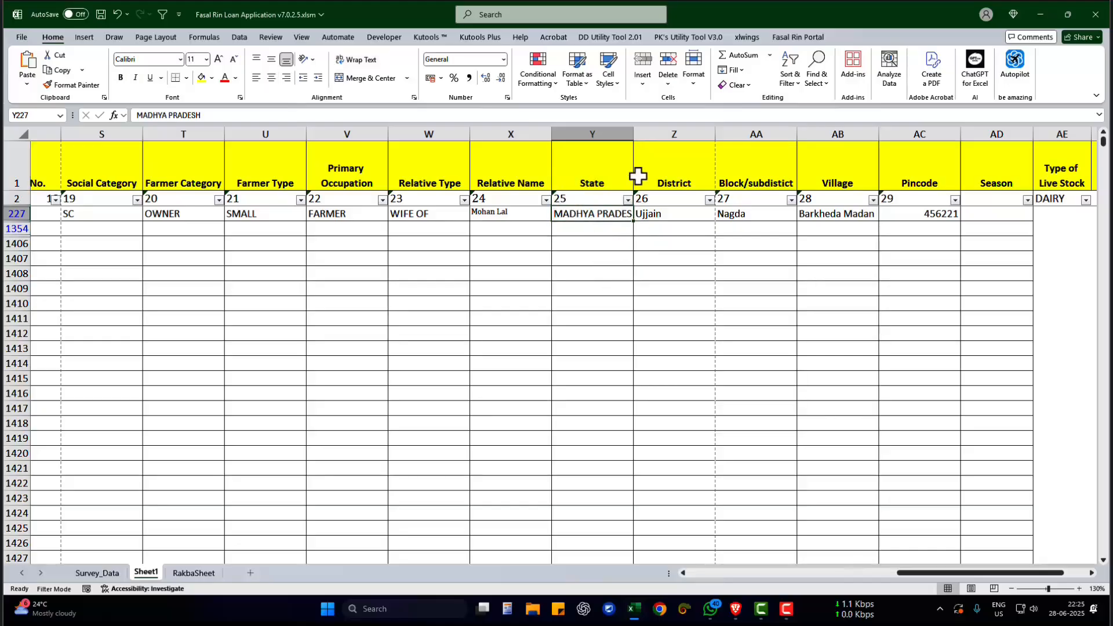
drag(634, 137, 648, 141)
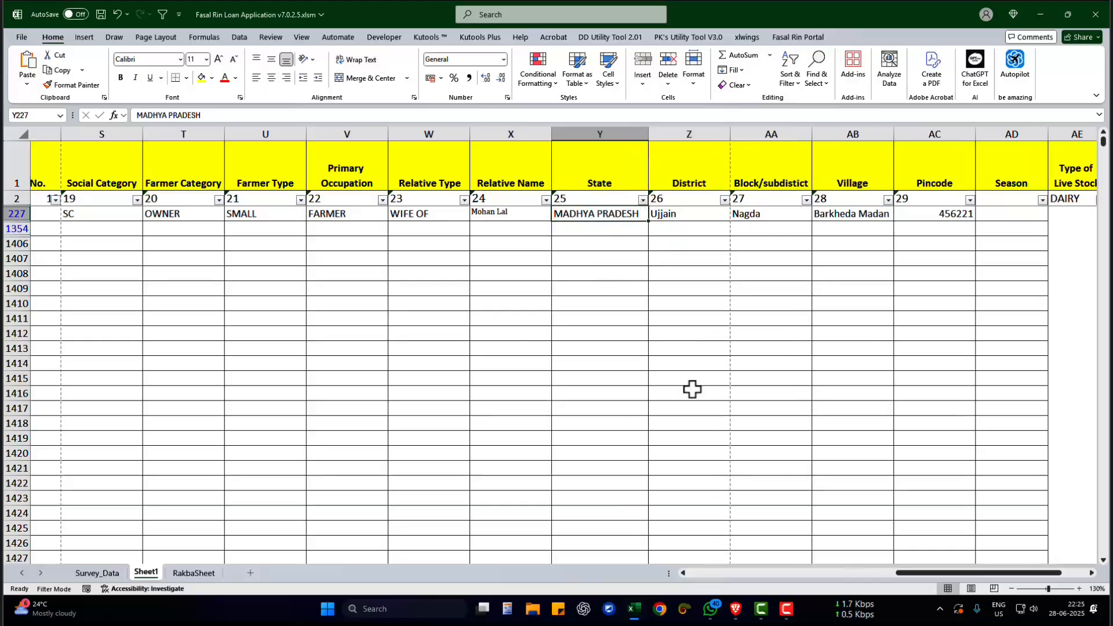
- Switch to the Kisan Rin Portal form and review the State and District fields in the Residential Address section
click(736, 609)
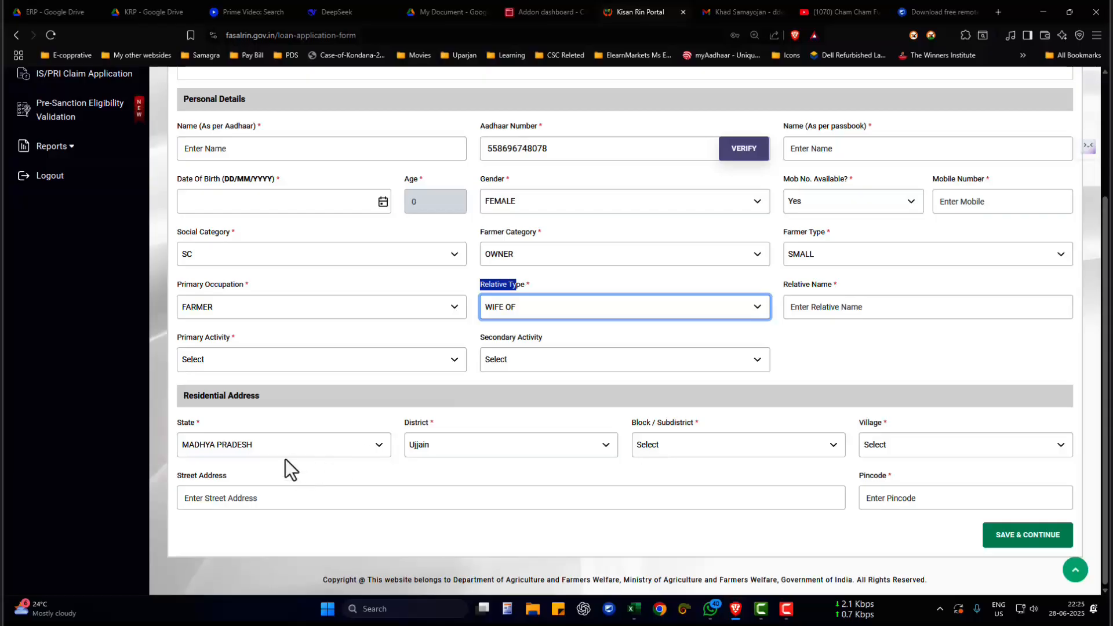
click(235, 455)
scroll(260, 242, down, 3)
scroll(260, 243, up, 4)
click(278, 473)
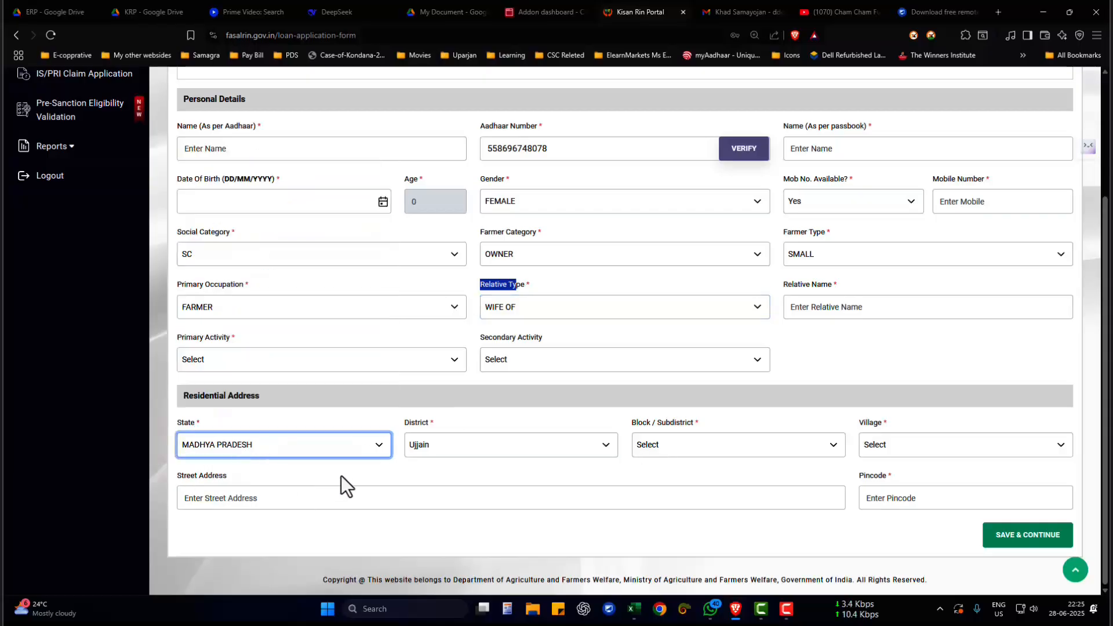
click(341, 475)
drag(412, 422, 418, 439)
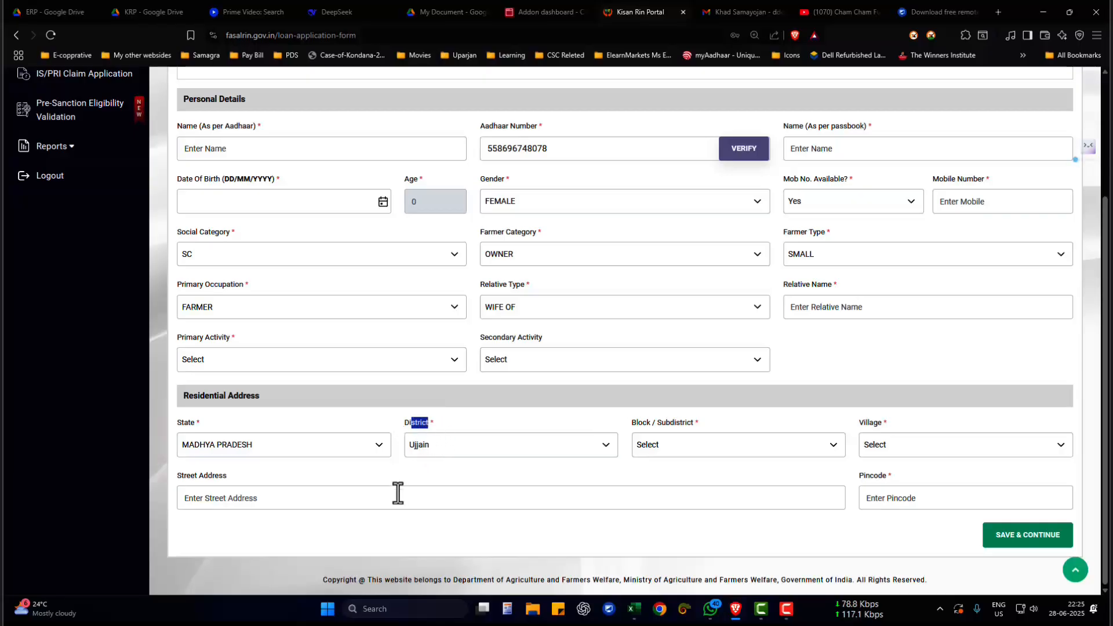
click(420, 470)
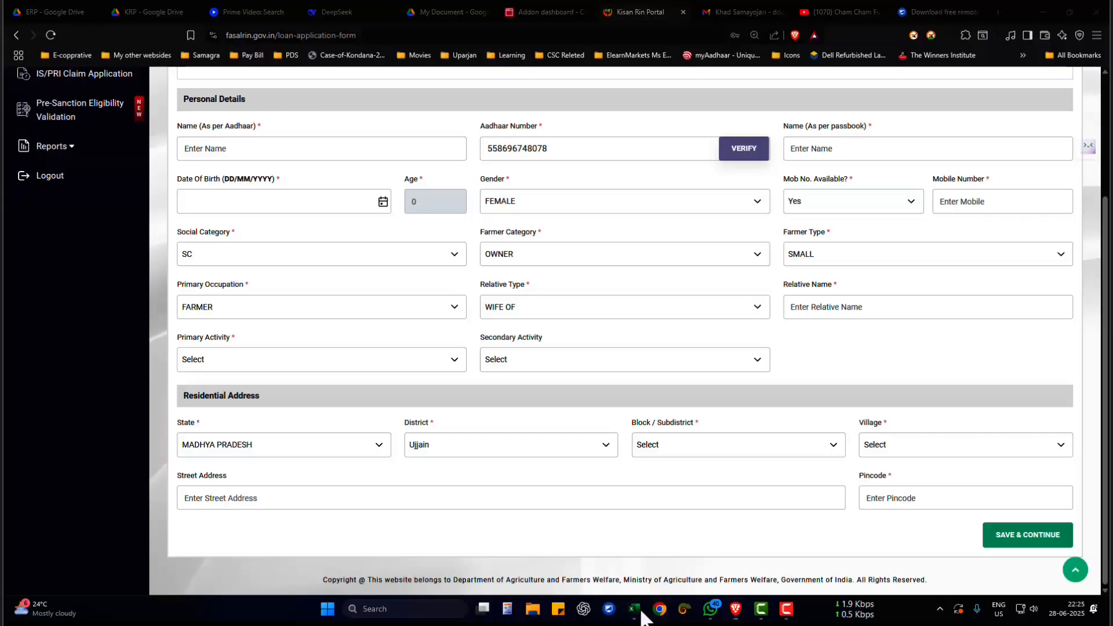
- Switch back to the Fasal Rin Loan Application workbook and examine the District, Block/subdistict and Village values in row 227
mouse_move(636, 609)
click(514, 549)
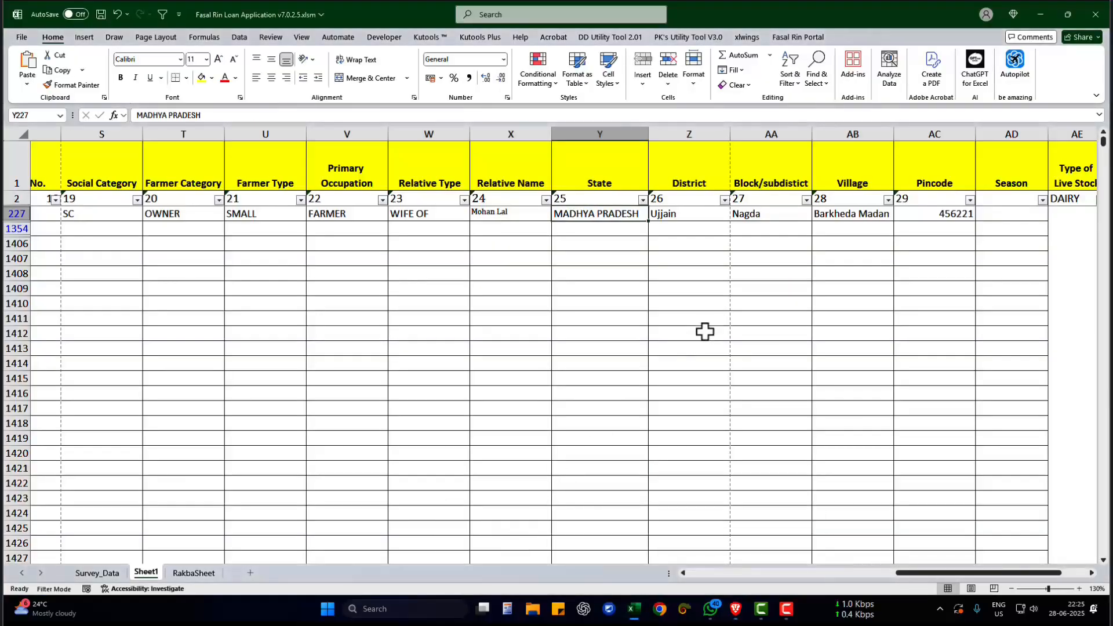
click(676, 213)
click(757, 214)
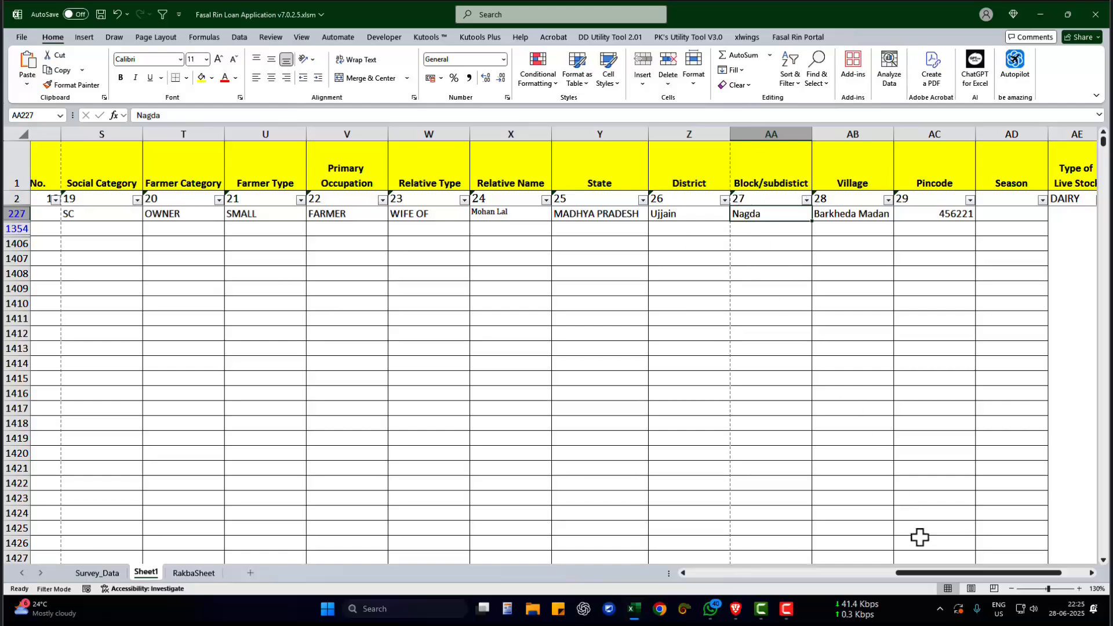
drag(945, 573, 966, 574)
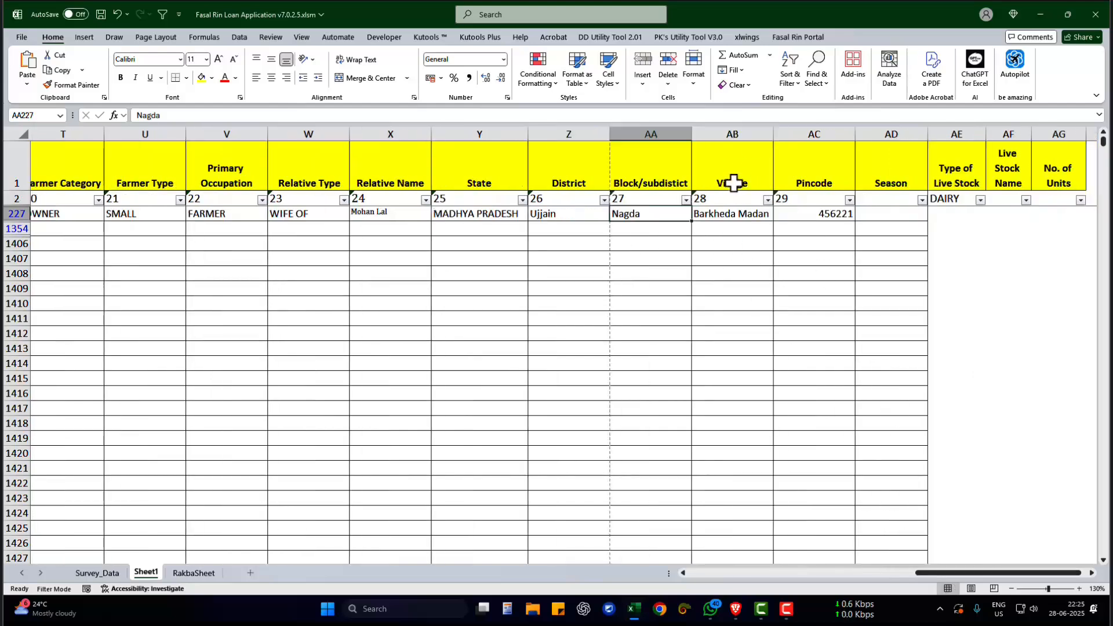
click(722, 214)
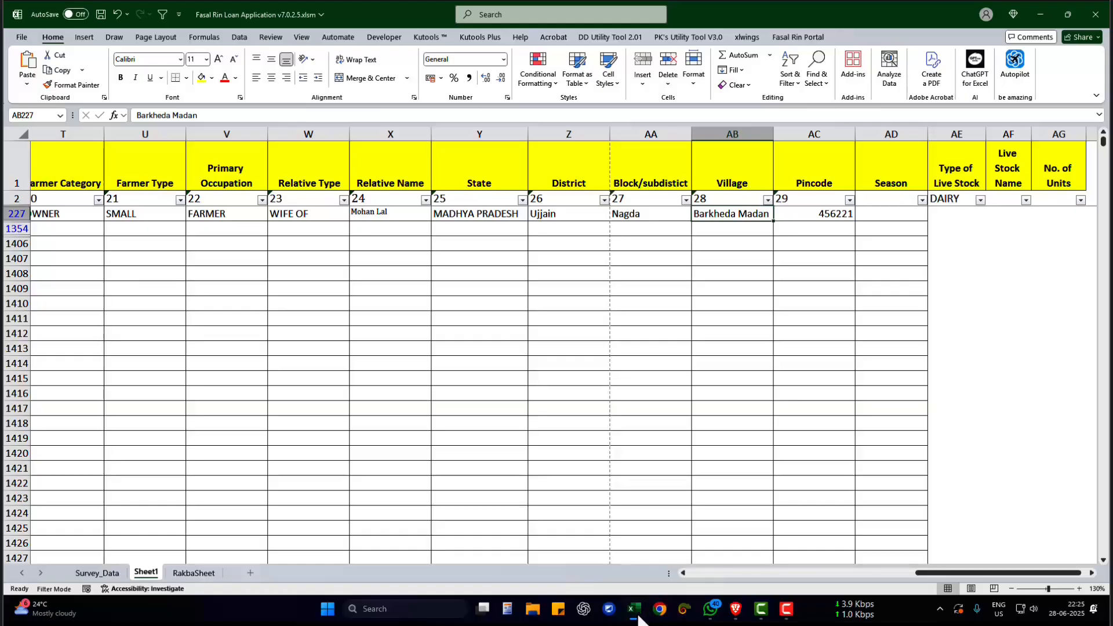
- In the Kisan Rin Portal form, set Block / Subdistrict to Nagda and Village to the applicant's village recorded in the sheet
click(736, 609)
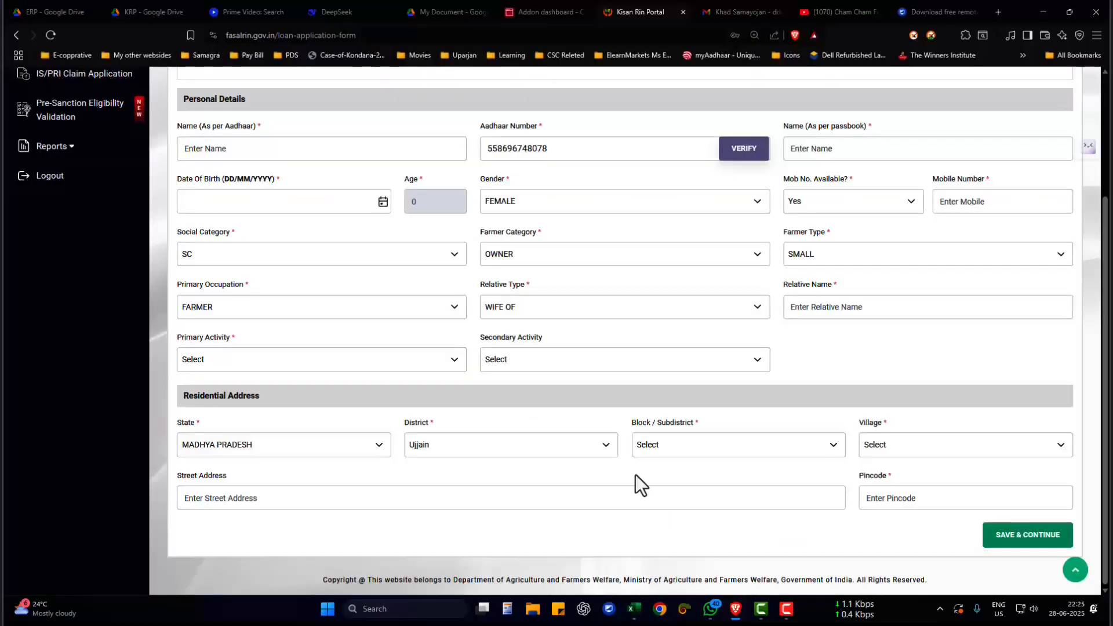
click(702, 447)
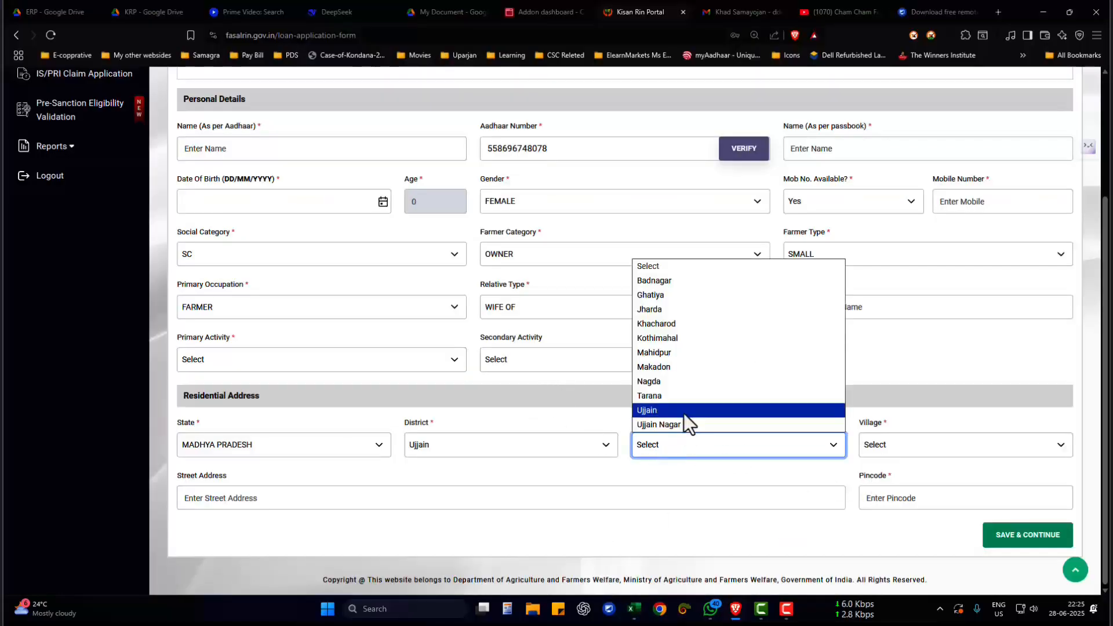
click(683, 381)
click(873, 444)
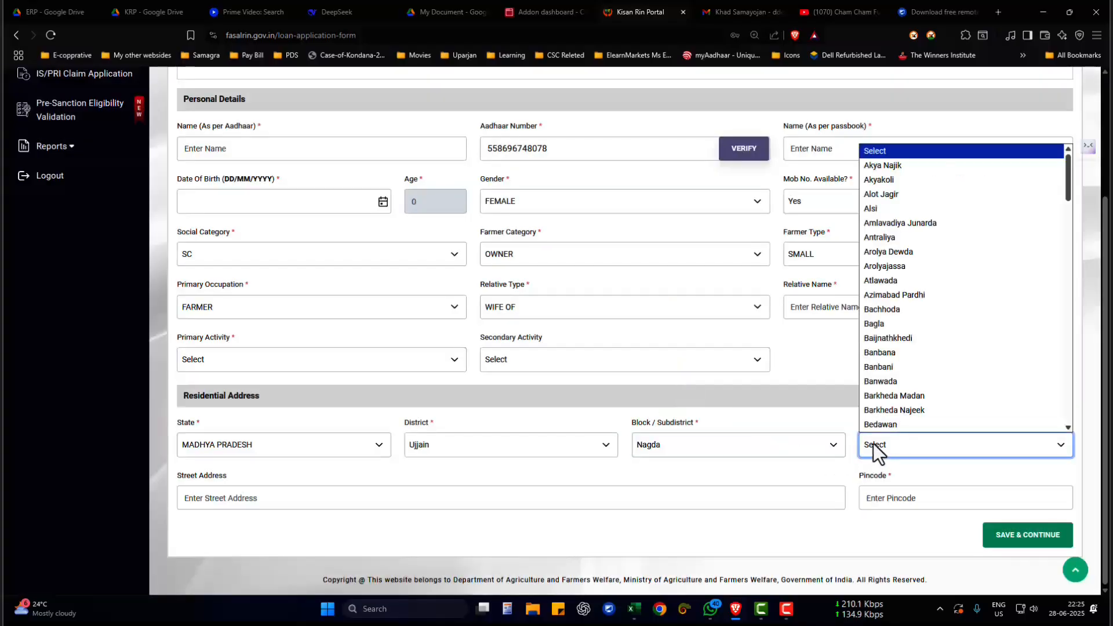
text(bar)
click(866, 398)
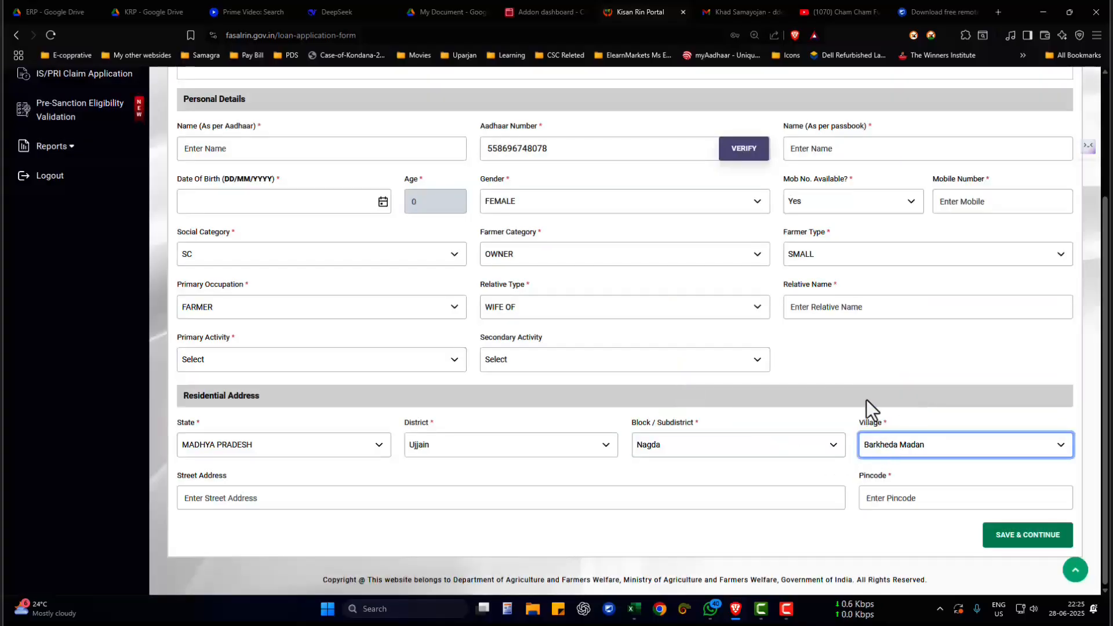
drag(866, 476, 885, 478)
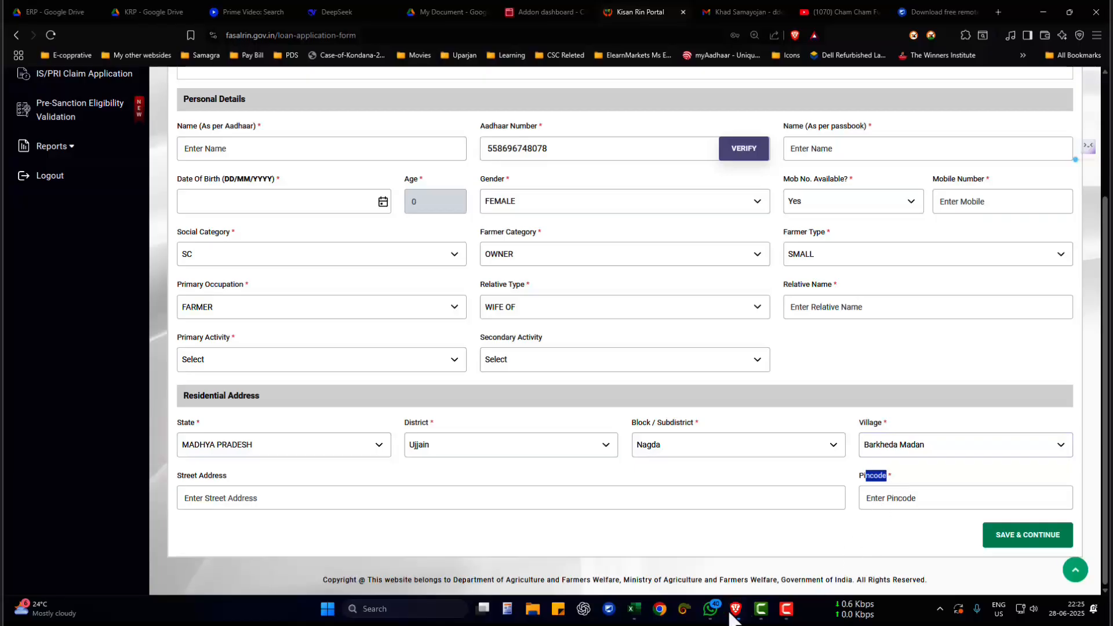
- Return to the Fasal Rin Loan Application workbook and check the Season cell for the record in row 227
mouse_move(635, 608)
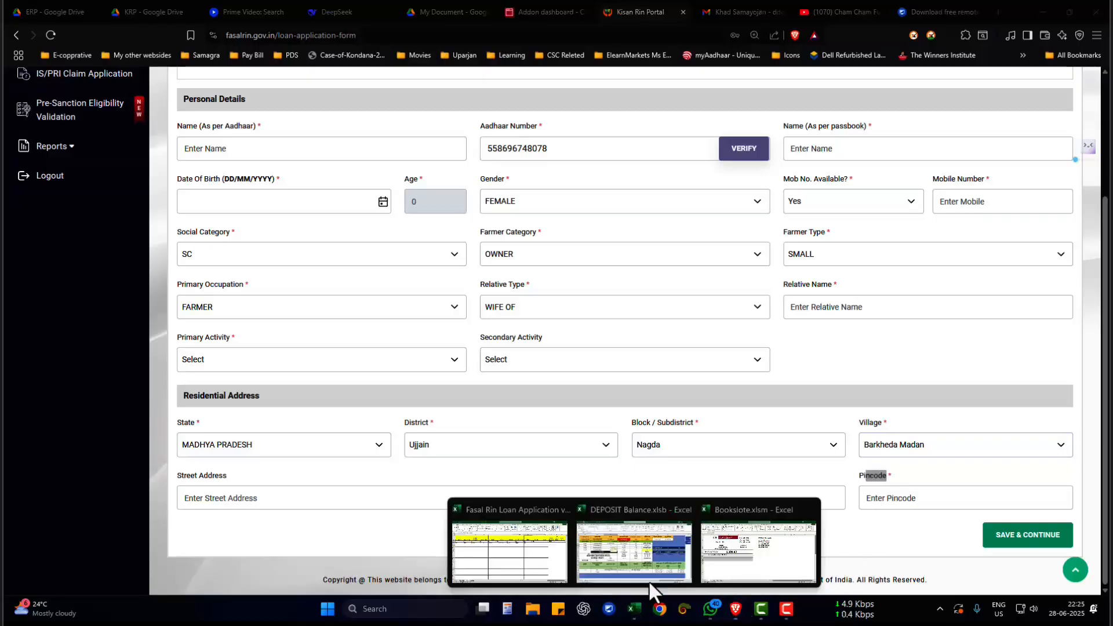
click(547, 544)
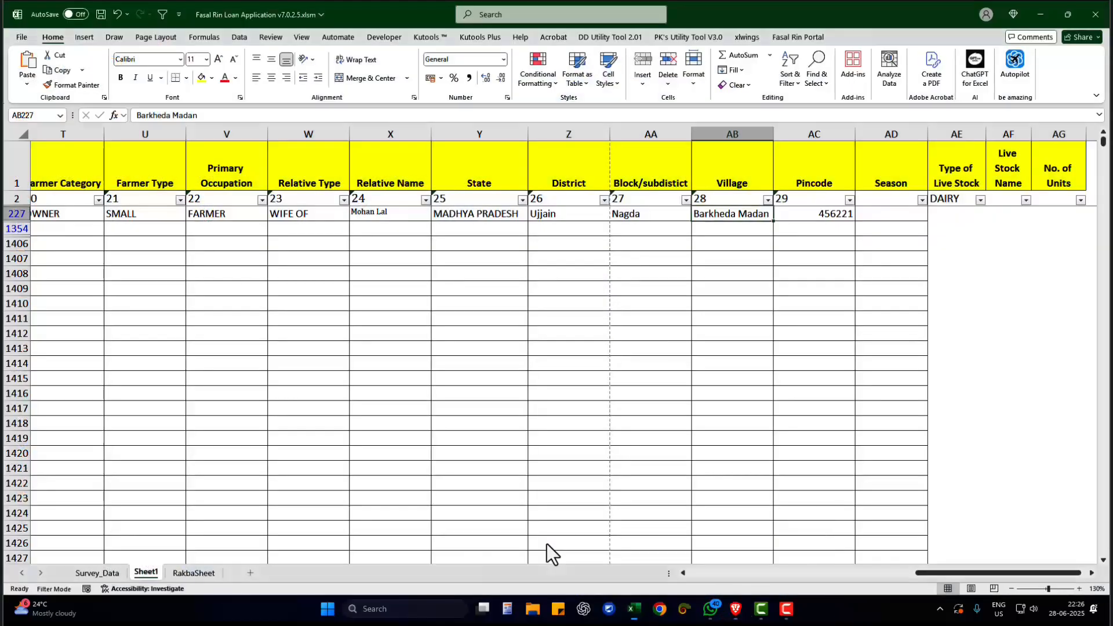
click(900, 214)
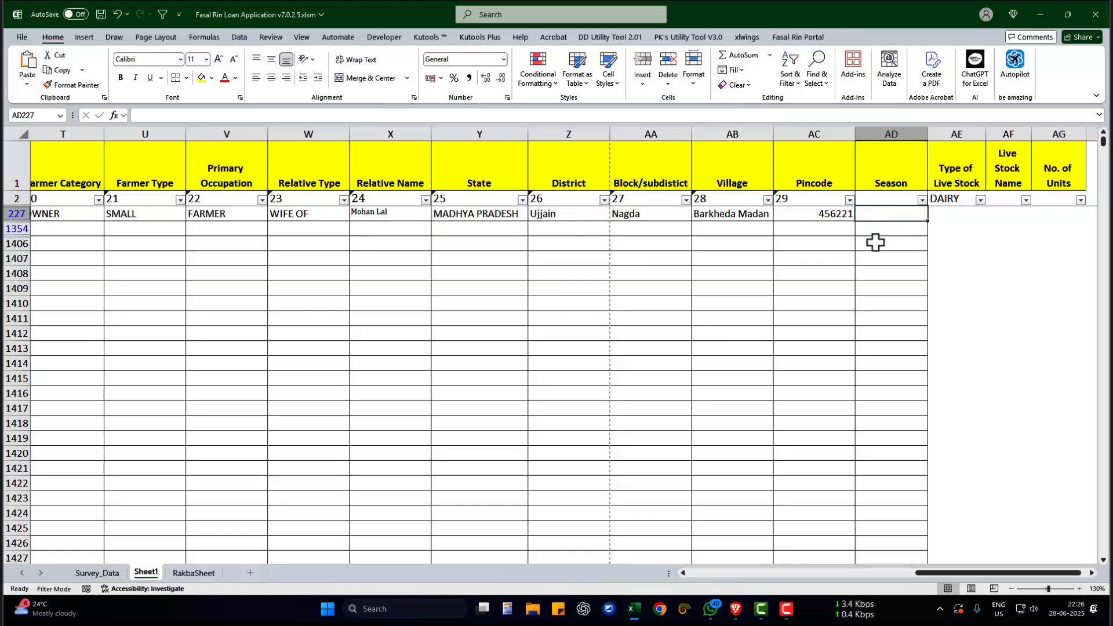
- Compare the green loan columns from #SR to Loan Sanctioned for the records in rows 227 and 1354
drag(931, 573, 673, 582)
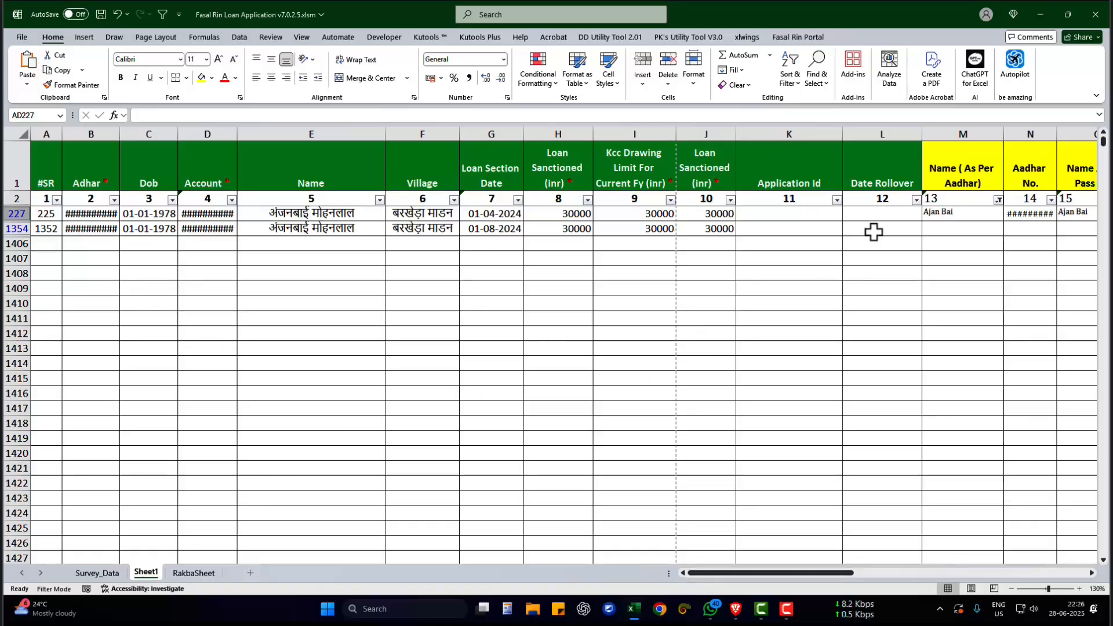
drag(713, 229, 59, 243)
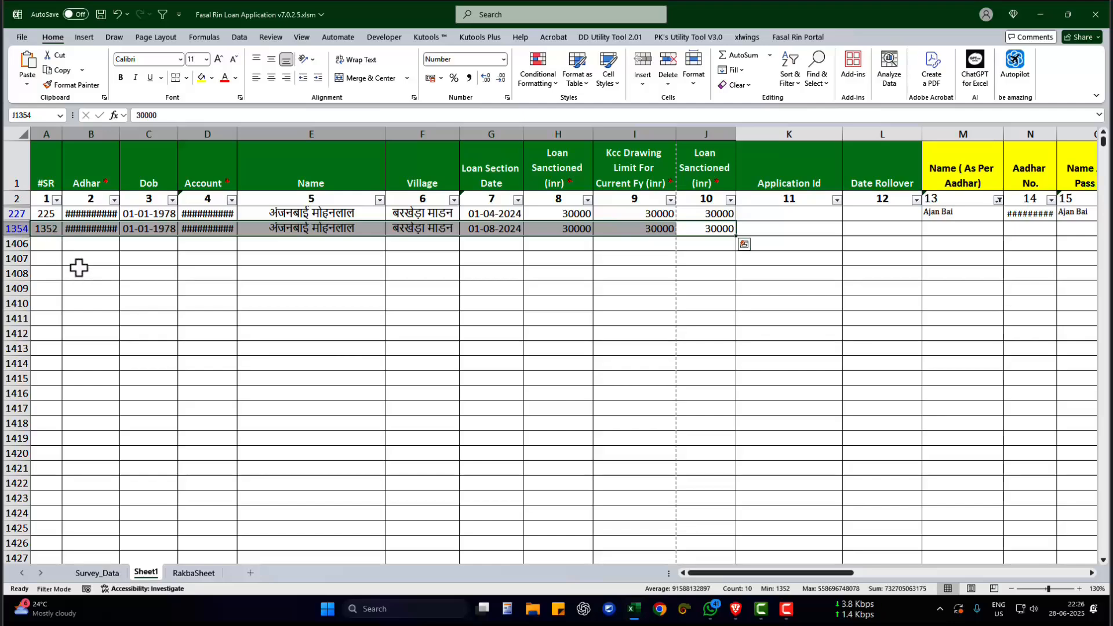
click(245, 318)
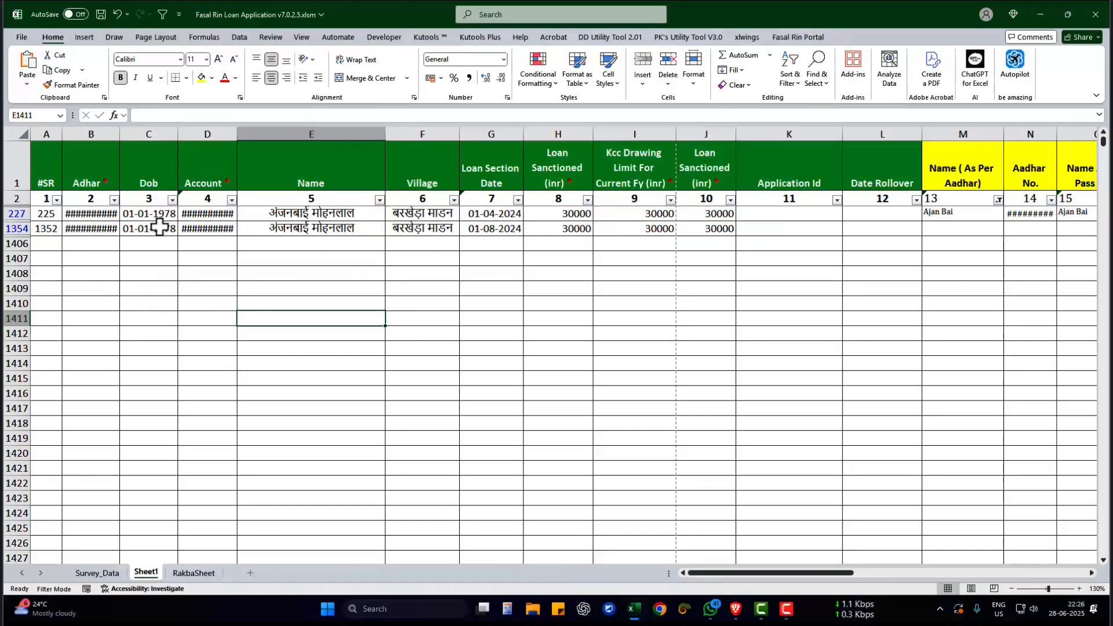
drag(715, 207, 318, 216)
click(319, 217)
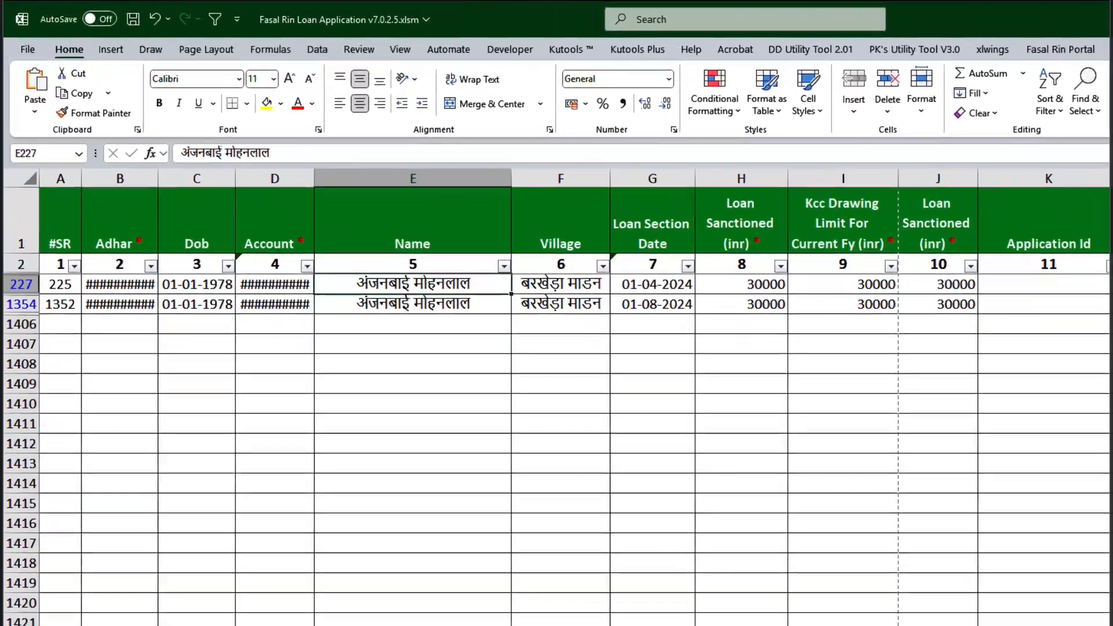
- Open the Survey_Data sheet and review its headers from Account Number to Khata, starting with Account Number
click(97, 573)
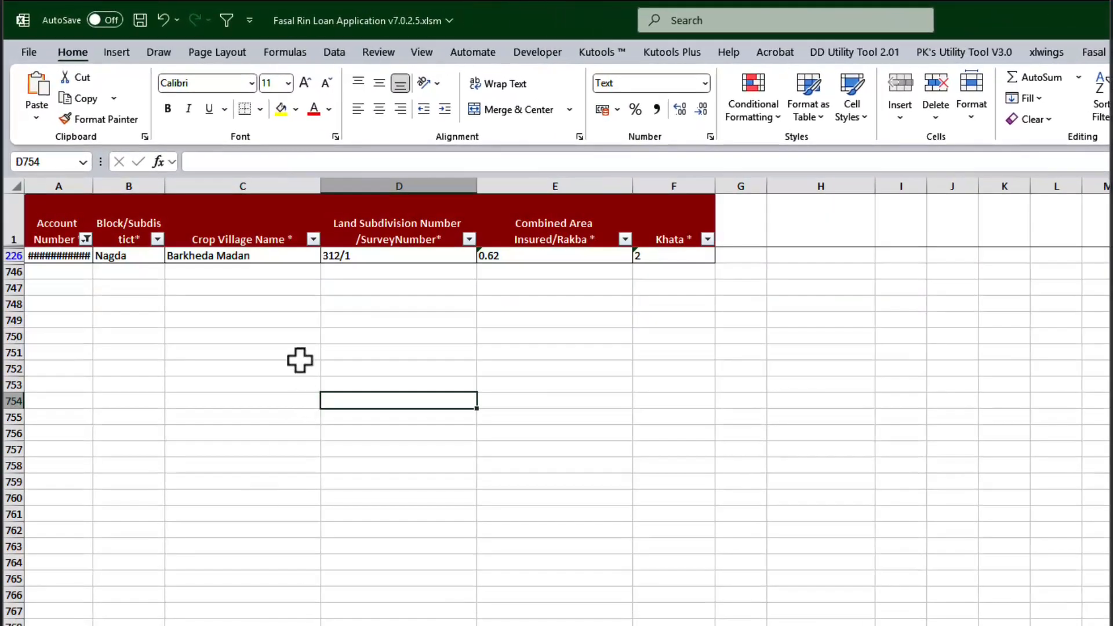
drag(71, 218, 688, 220)
click(663, 271)
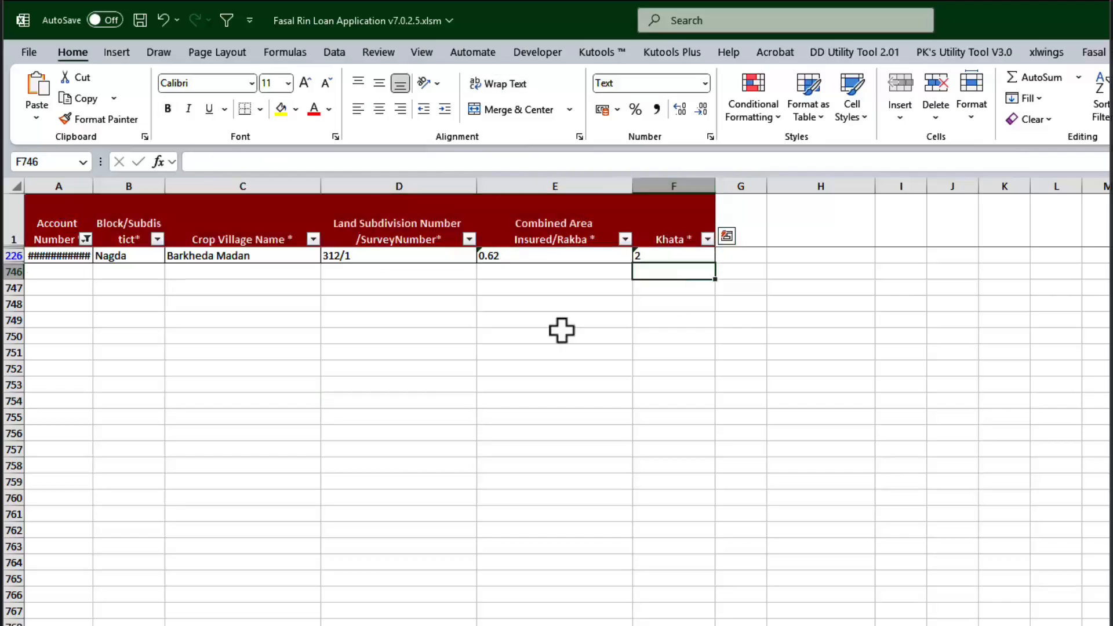
click(76, 229)
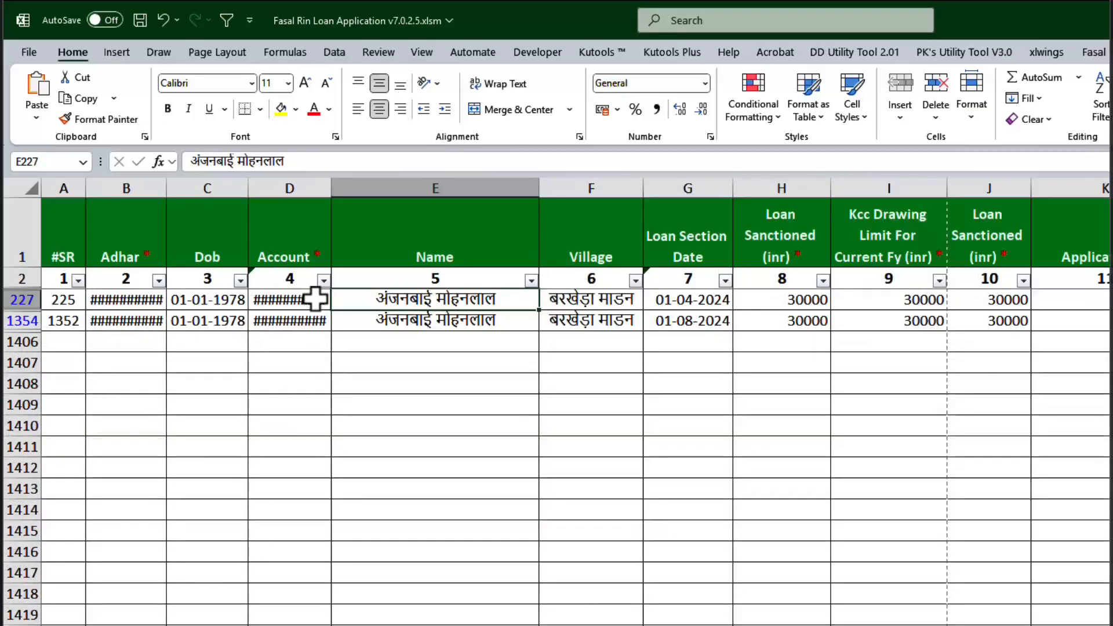
click(315, 299)
click(293, 341)
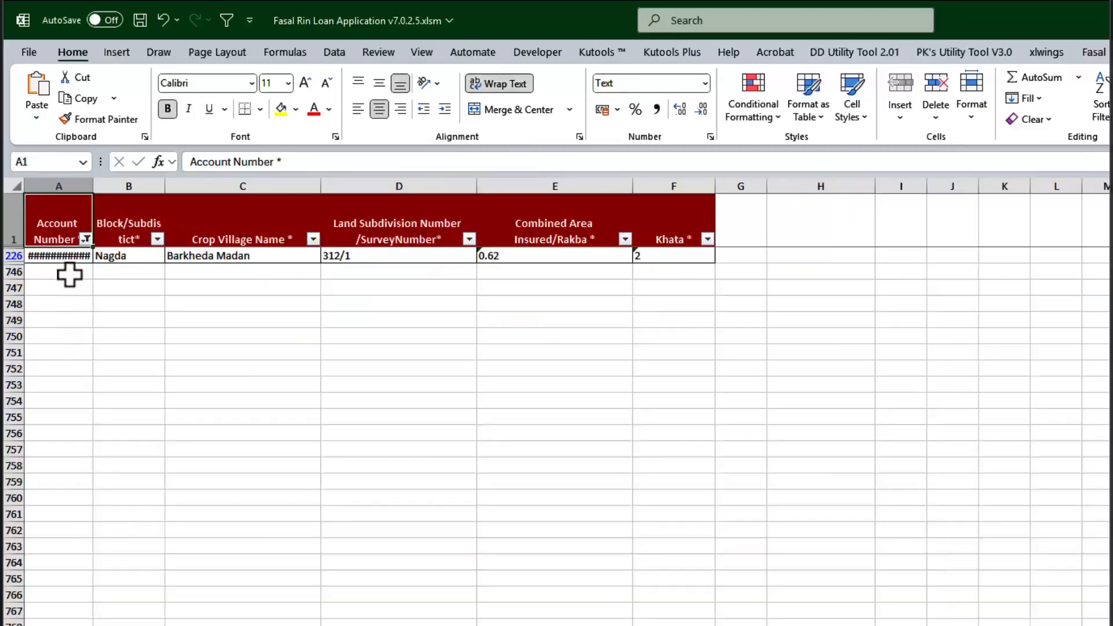
- Examine the Block/Subdistict, Crop Village Name and Land Subdivision Number /SurveyNumber columns with their values in row 226
click(139, 229)
drag(139, 229, 133, 280)
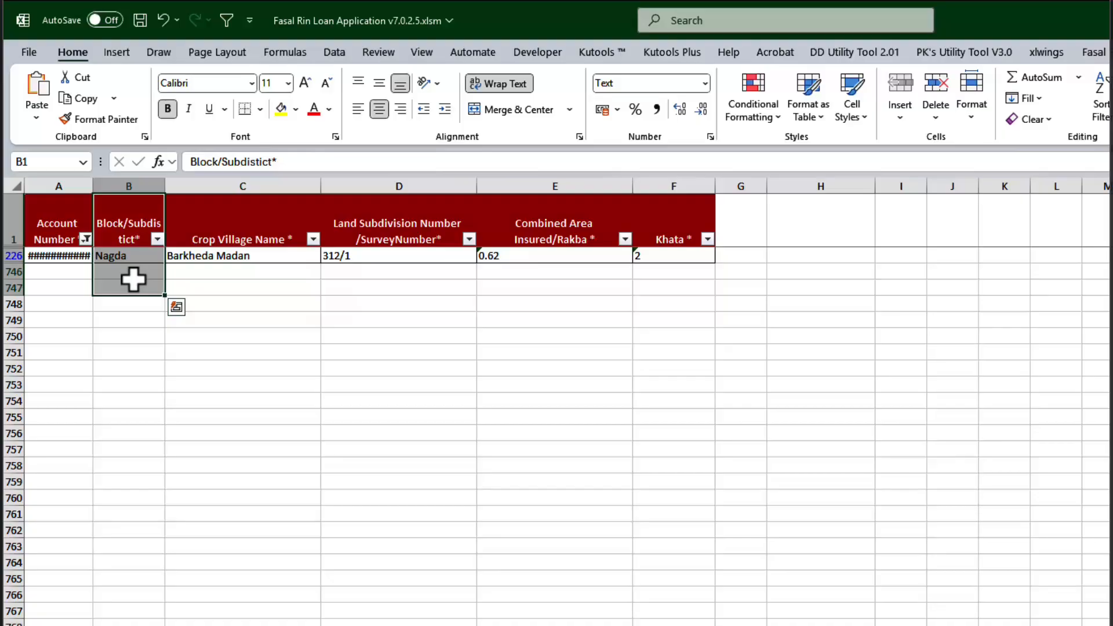
click(133, 280)
drag(219, 219, 229, 256)
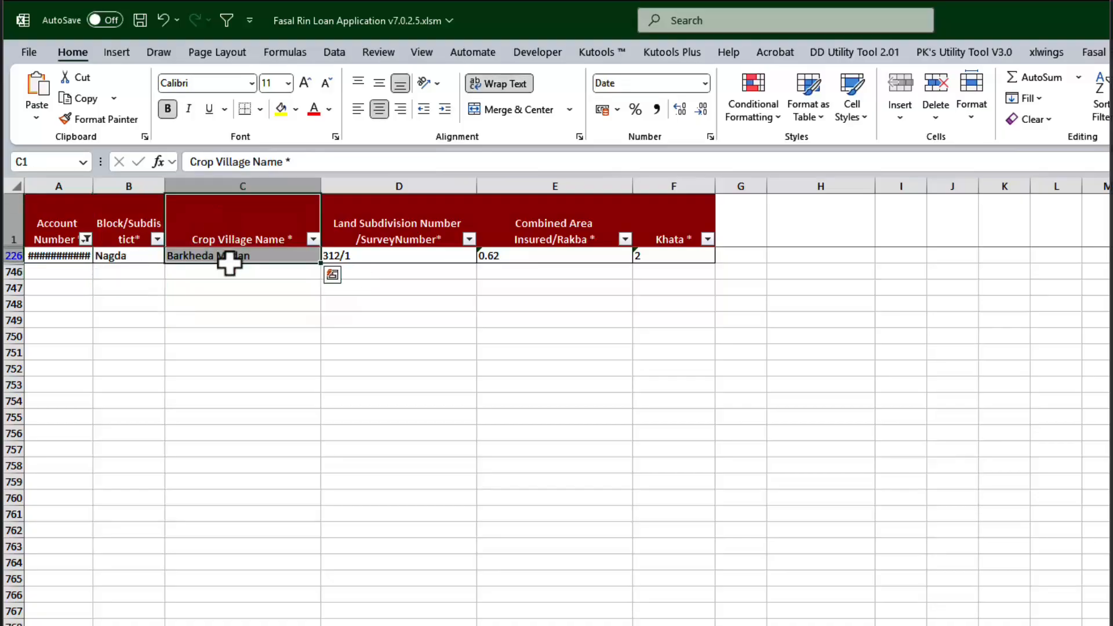
click(231, 319)
drag(397, 233, 402, 255)
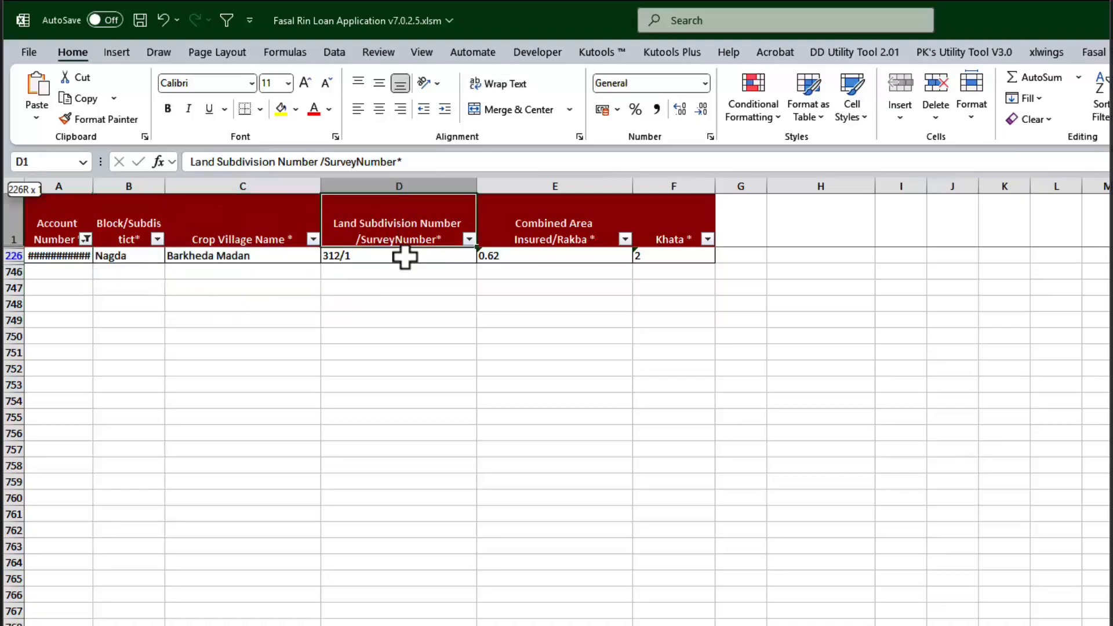
click(398, 320)
- Examine the Combined Area Insured/Rakba and Khata columns, checking the khata against the survey number in row 226
drag(571, 235, 574, 248)
ctrl+scroll(574, 248, up, 3)
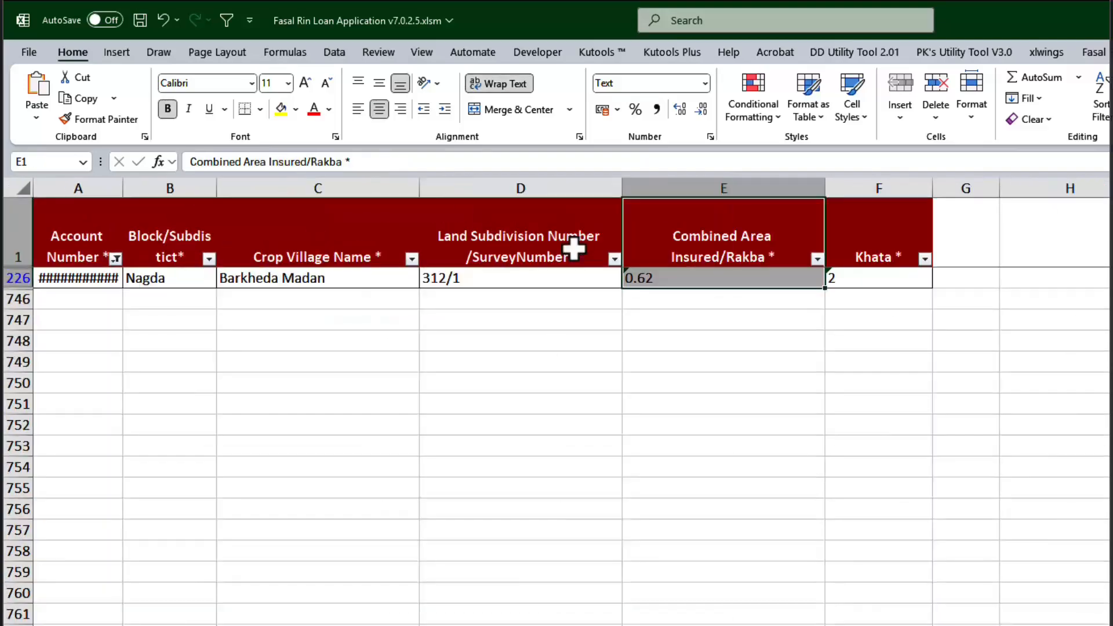
click(645, 410)
click(949, 262)
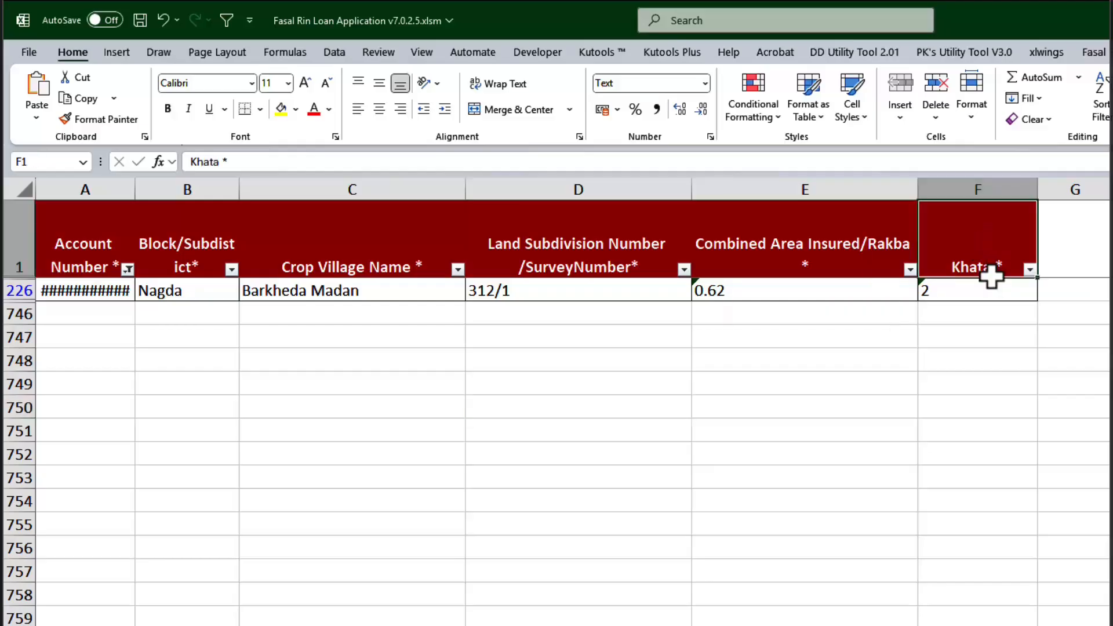
click(957, 313)
click(967, 290)
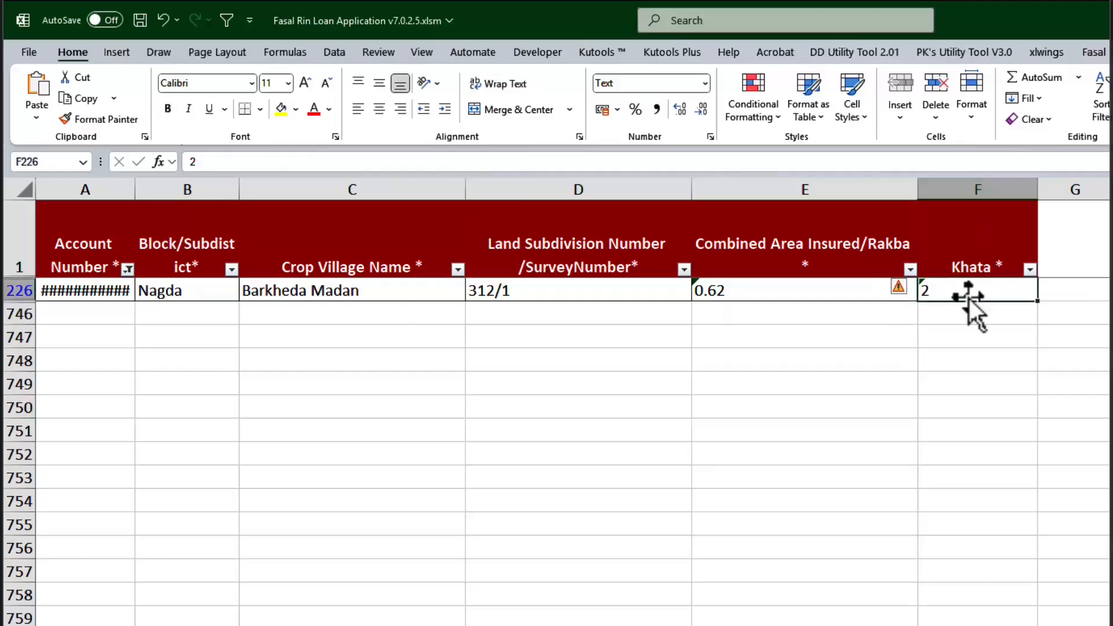
click(597, 294)
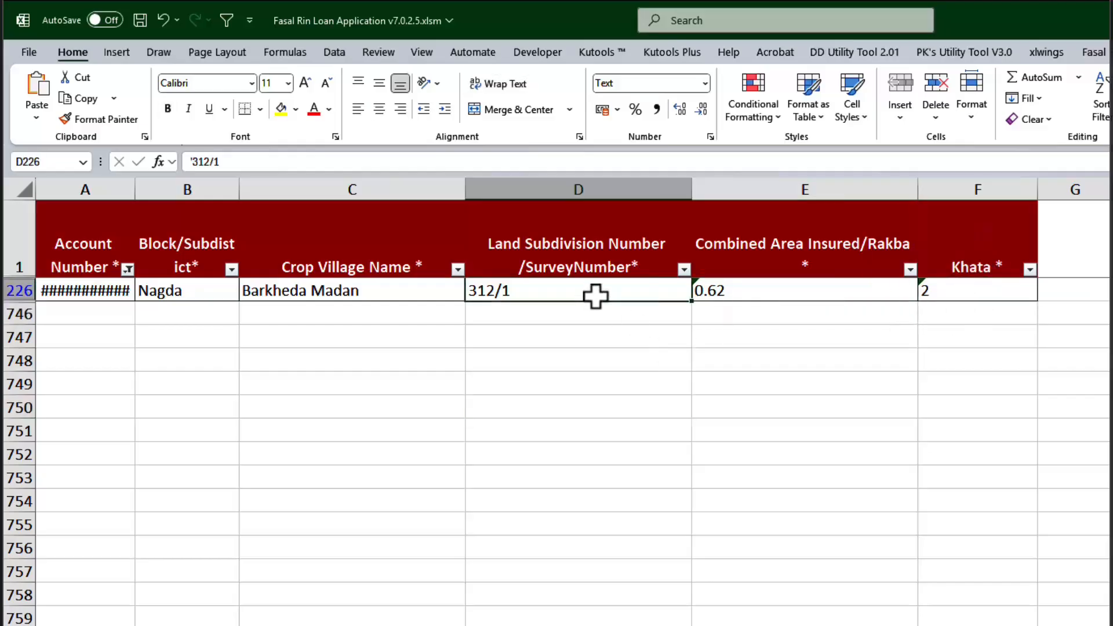
- Check the Khata value in row 226 of the survey data and return to the Name column on Sheet1
click(937, 289)
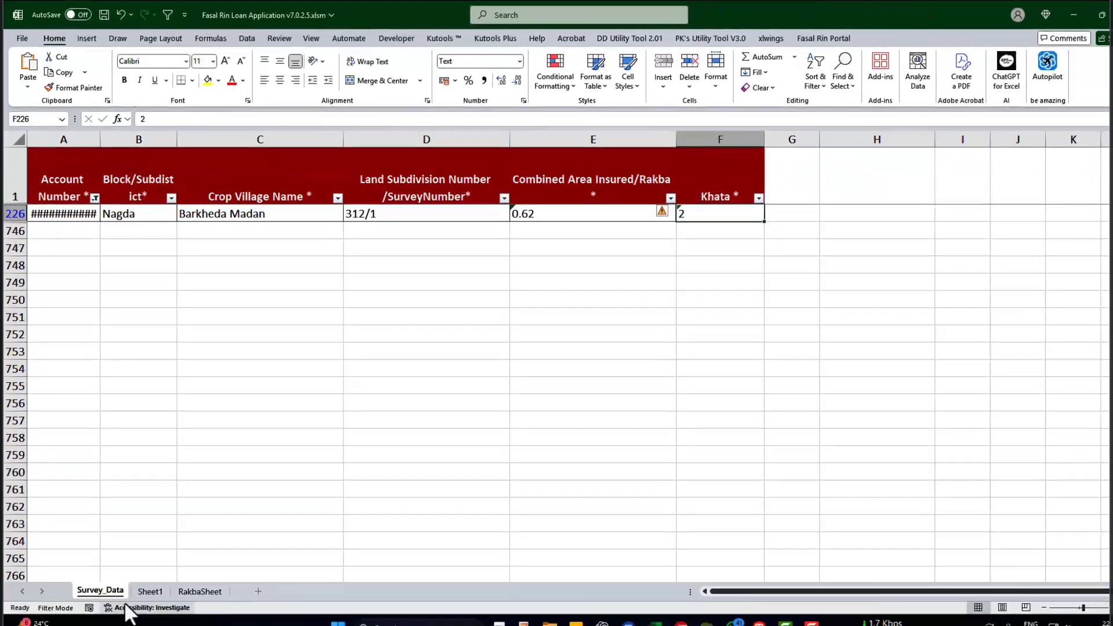
click(146, 573)
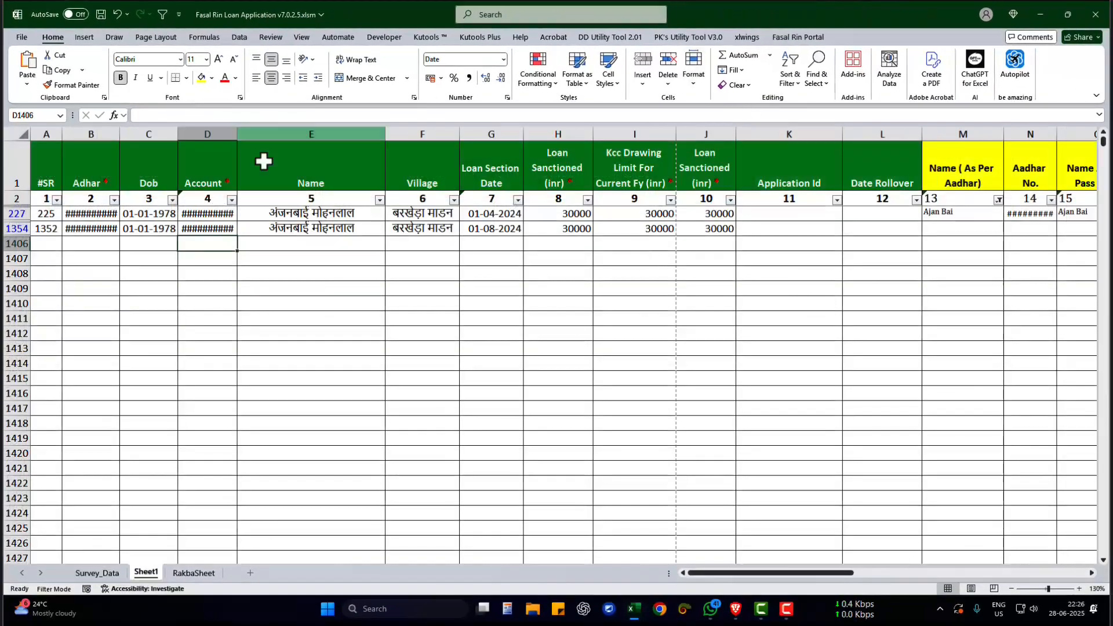
click(300, 216)
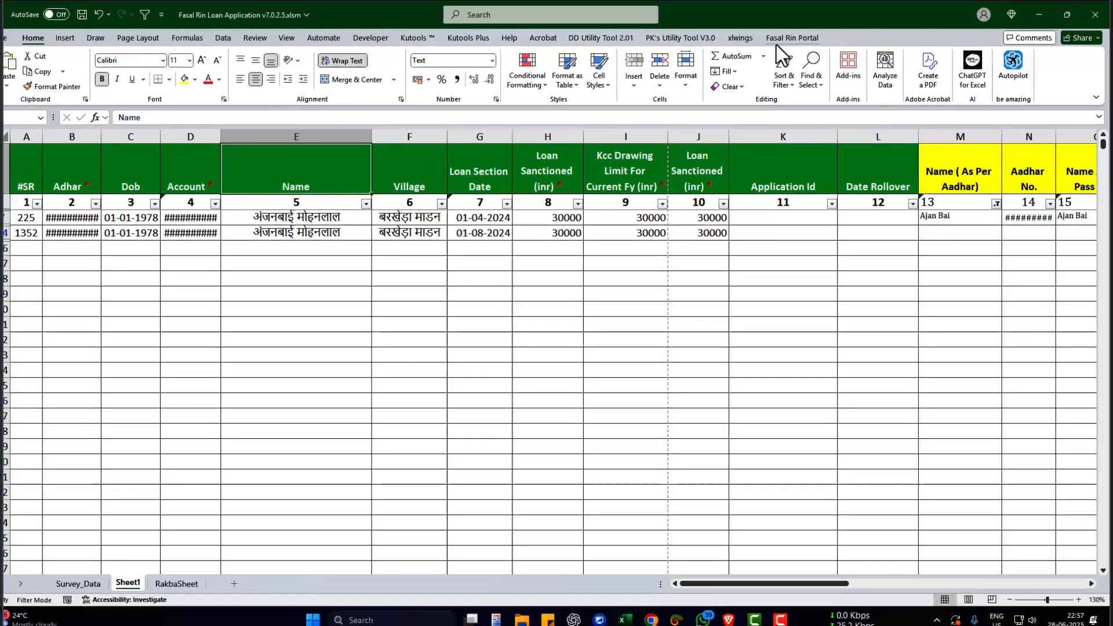
- Open the Fasal Rin user creation form, enter the login mobile number and choose year 2024-2025
click(797, 36)
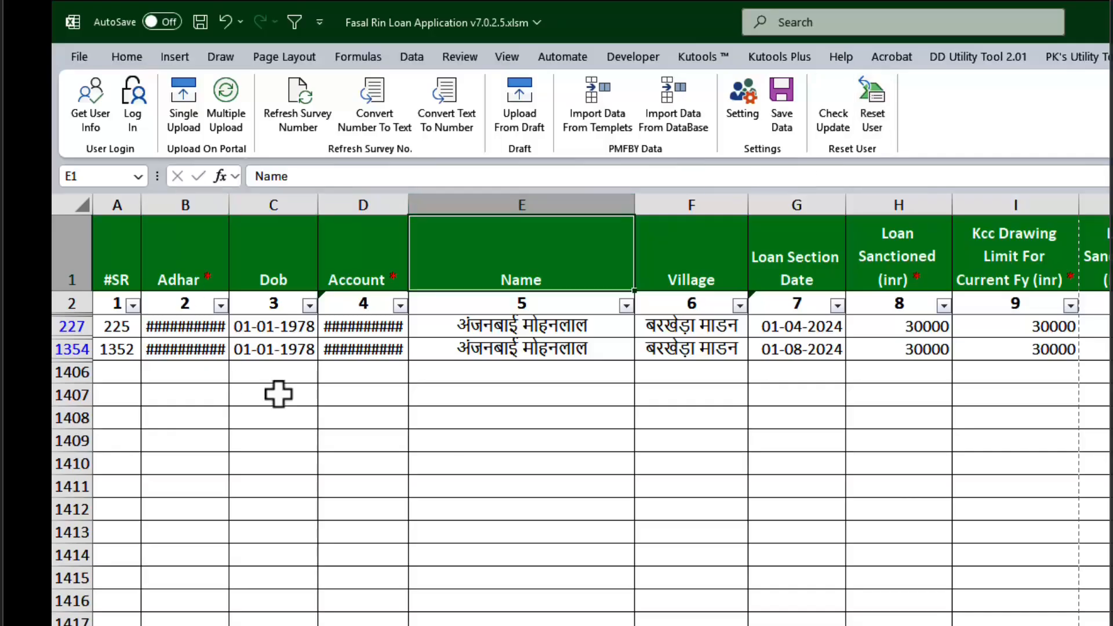
click(110, 320)
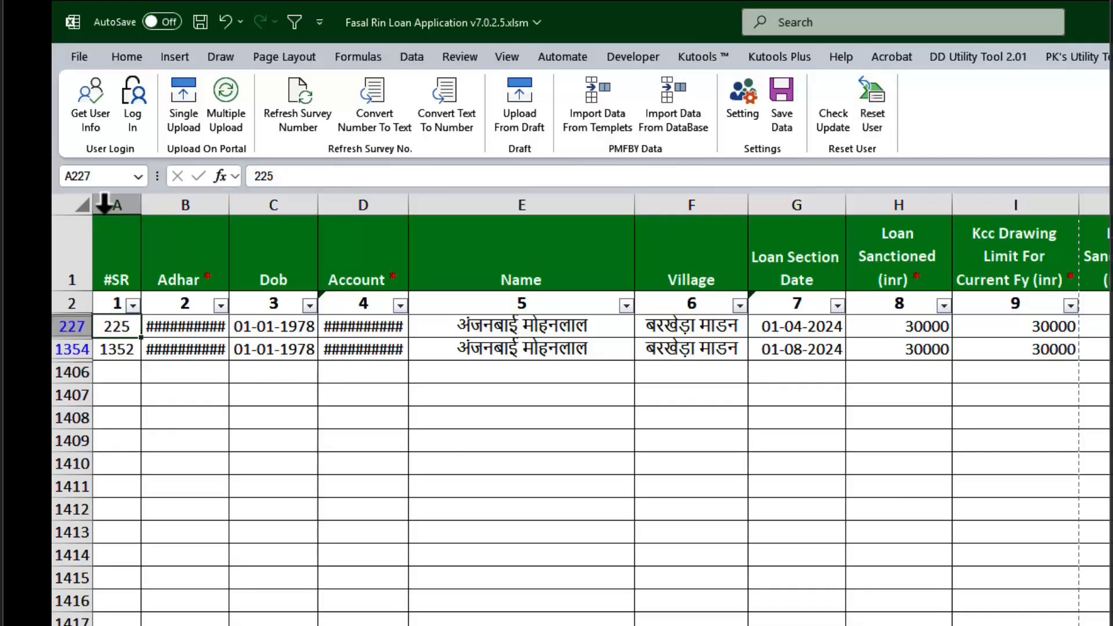
click(84, 113)
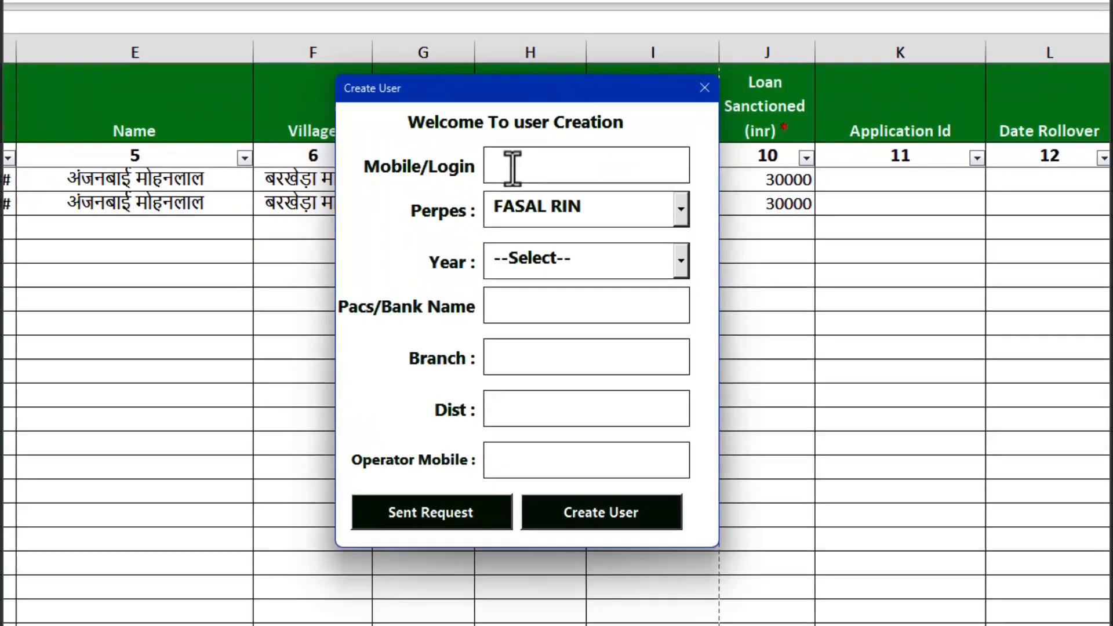
text(??????????)
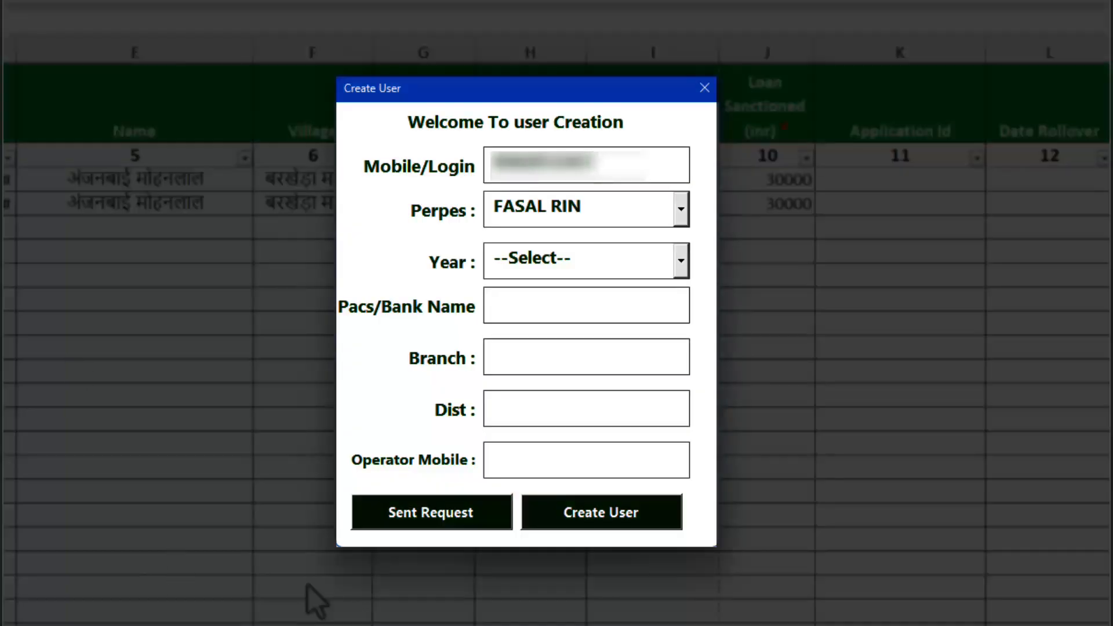
click(631, 201)
click(575, 250)
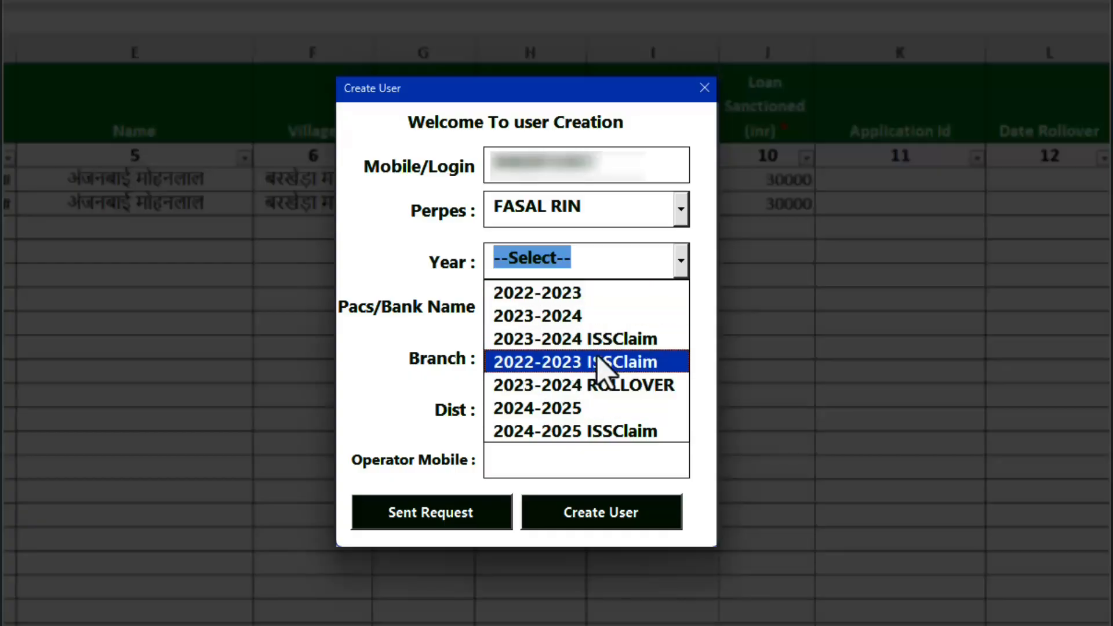
click(558, 409)
- Enter Pacs/Bank Name Barkheda Madan, Branch Unhel, Dist Ujjain and the operator's mobile number, and send the user request
click(553, 301)
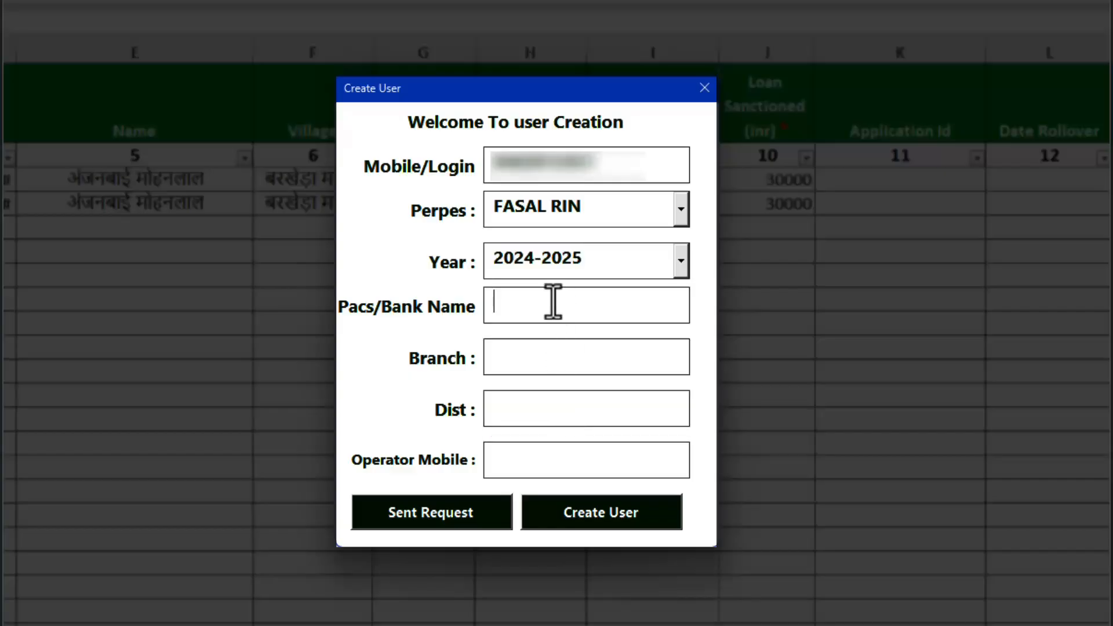
text(Barkheda Madan)
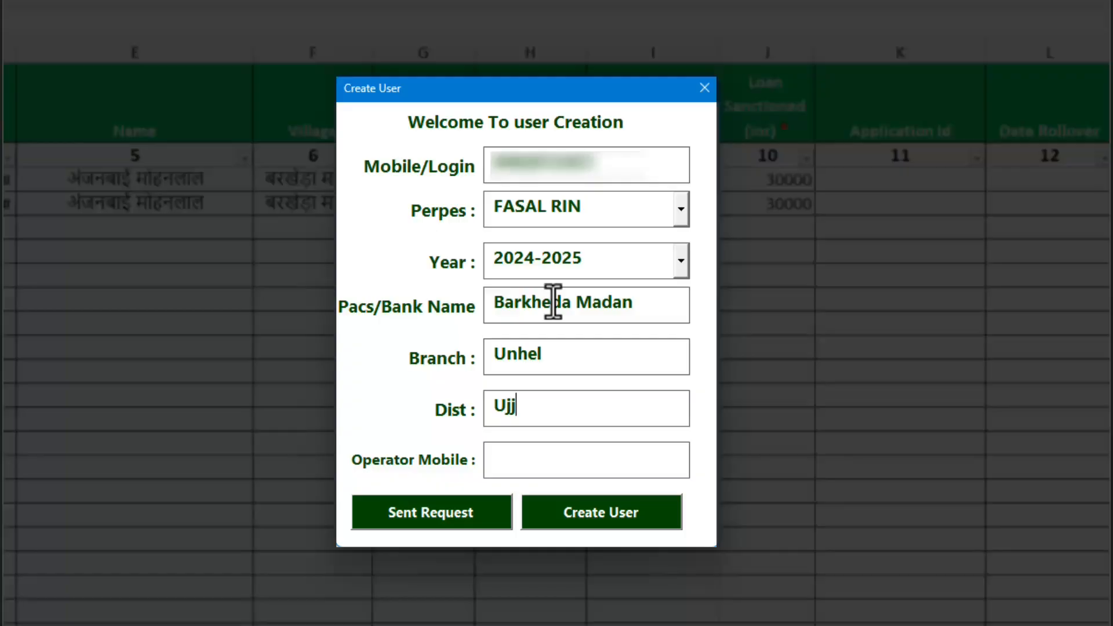
text(ai)
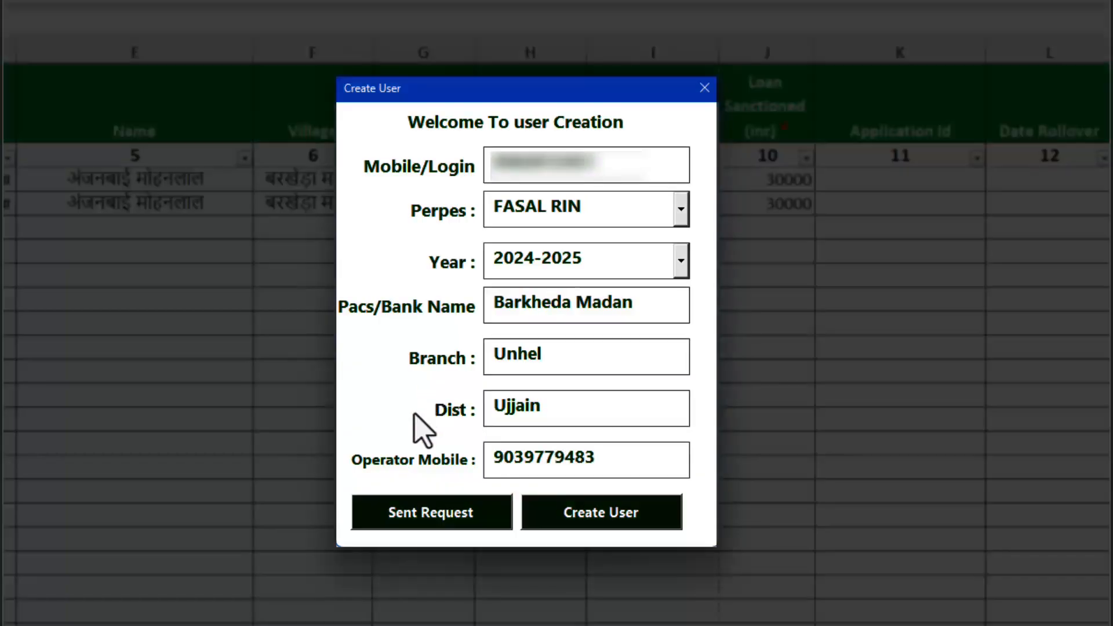
click(414, 505)
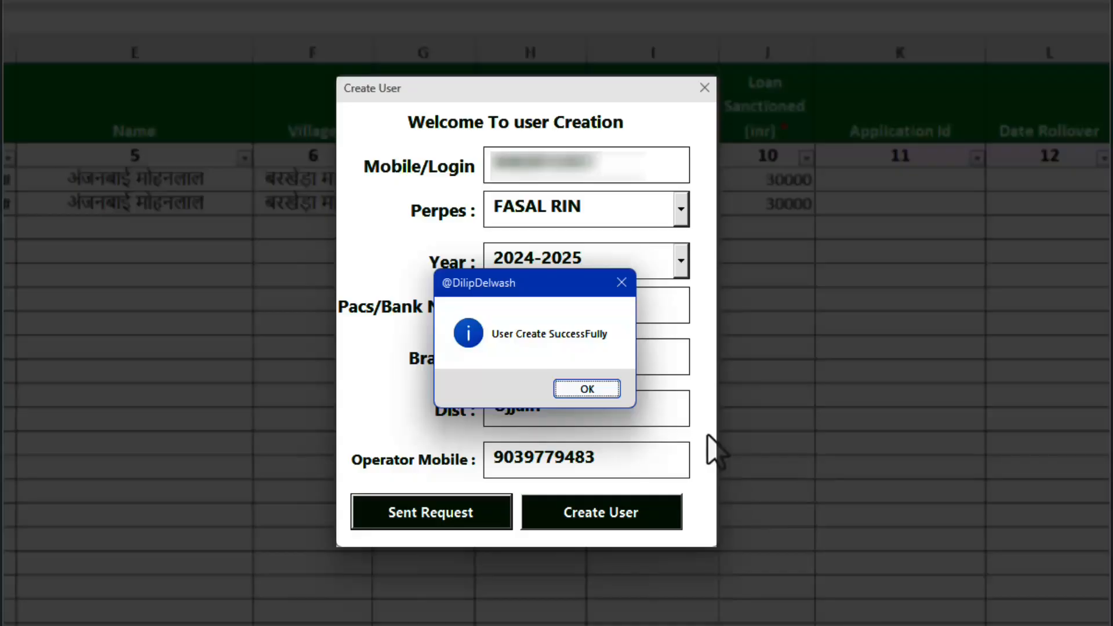
click(582, 390)
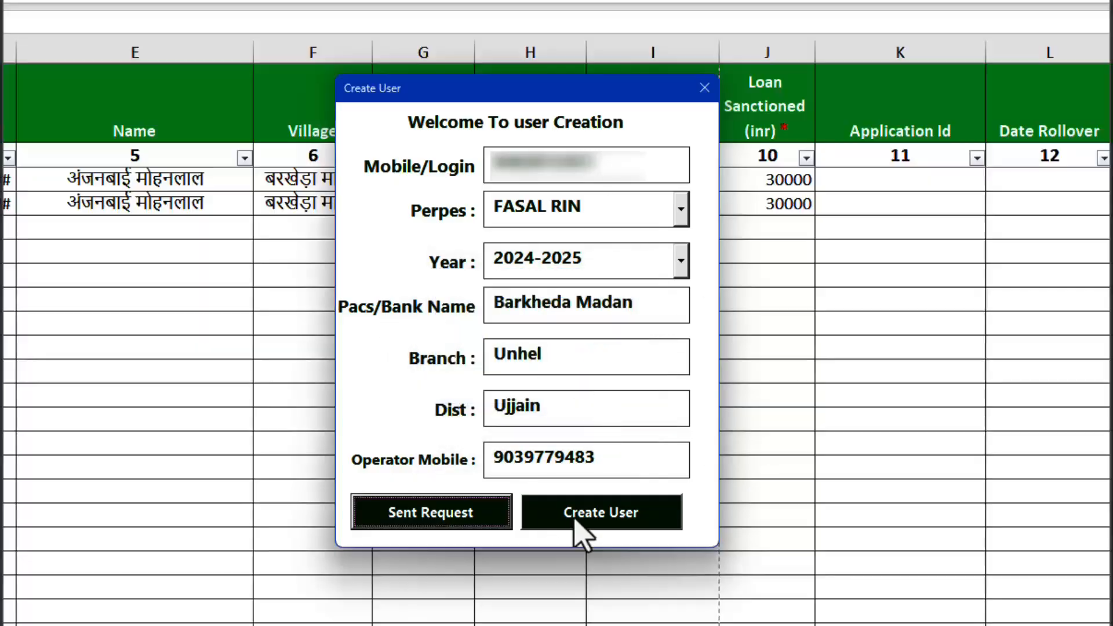
- Create the user, confirm adding it and enter the fasalrin.gov.in portal password
click(569, 521)
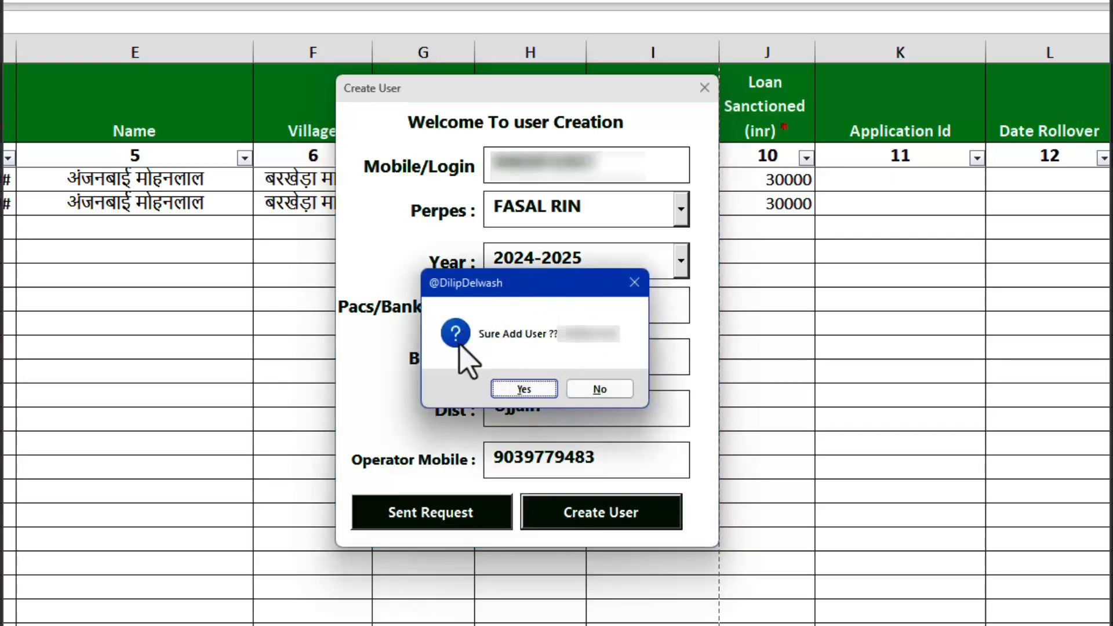
click(510, 389)
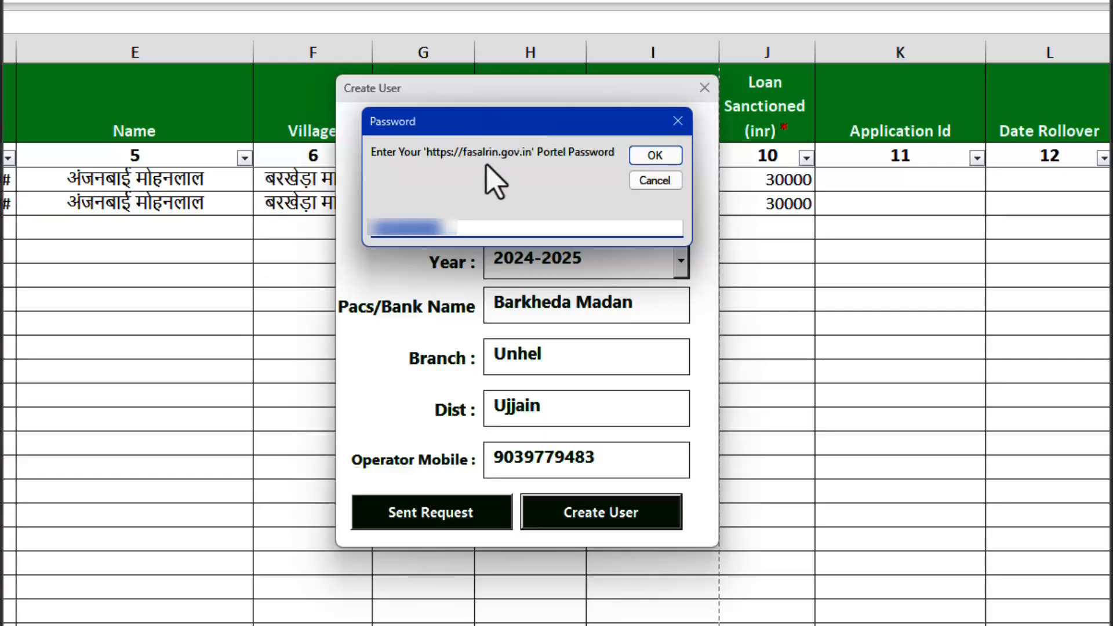
text(*****)
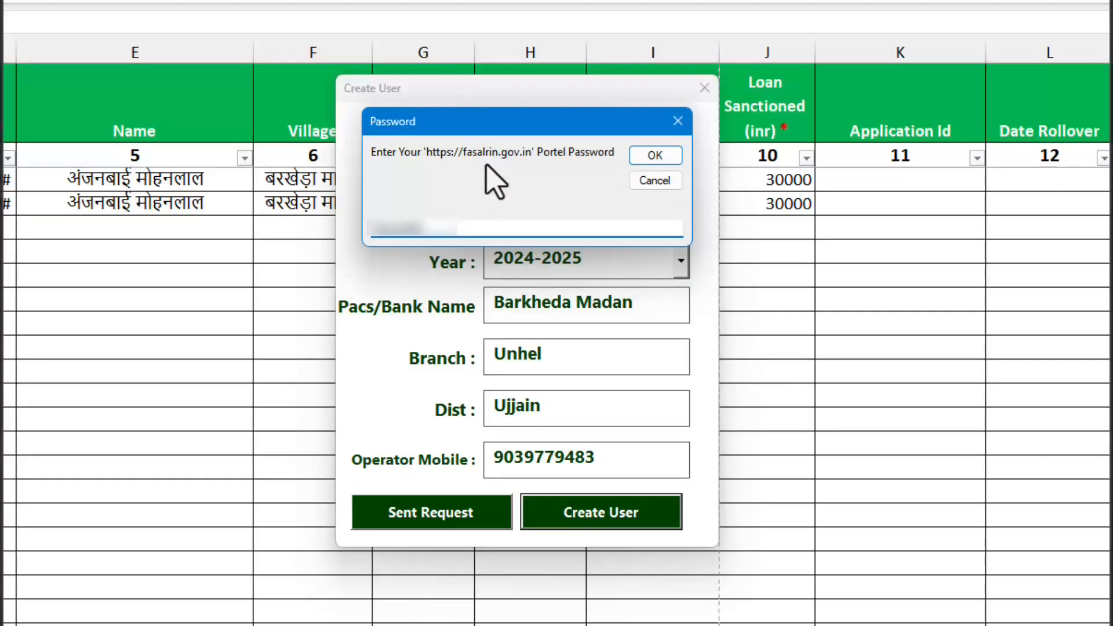
key(Return)
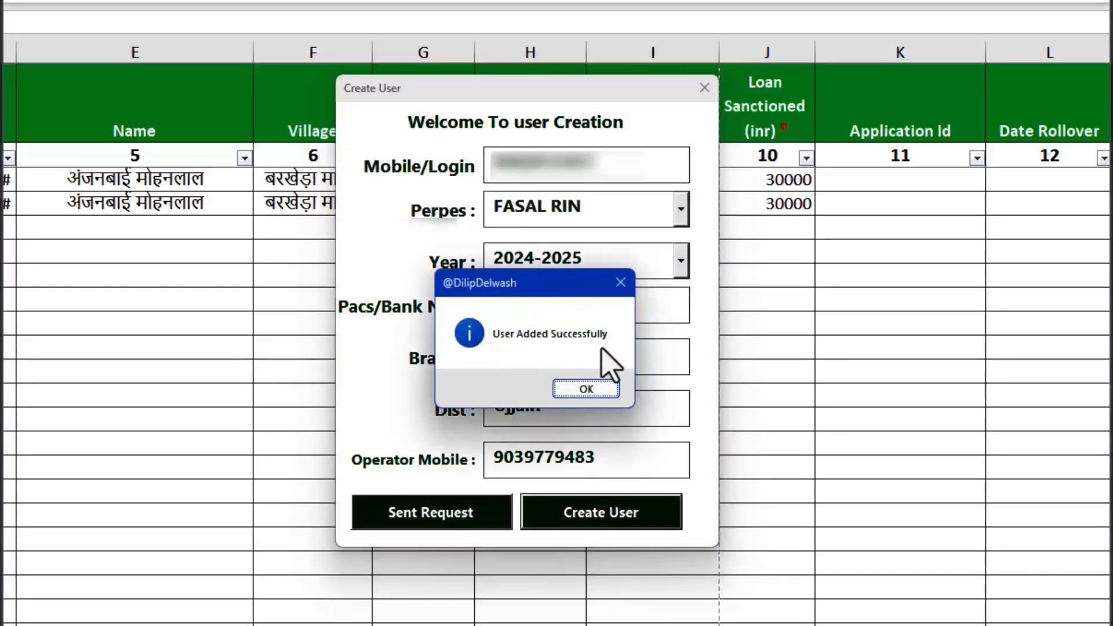
click(583, 390)
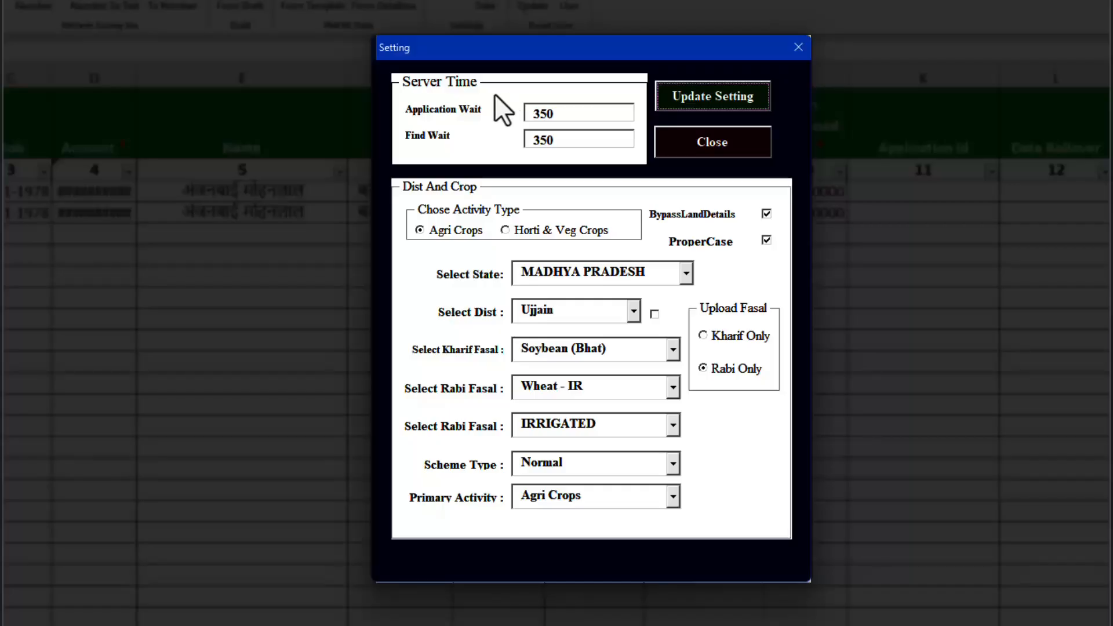
- Open the Setting form and examine the Application Wait and Find Wait values under Server Time
click(530, 114)
double_click(531, 114)
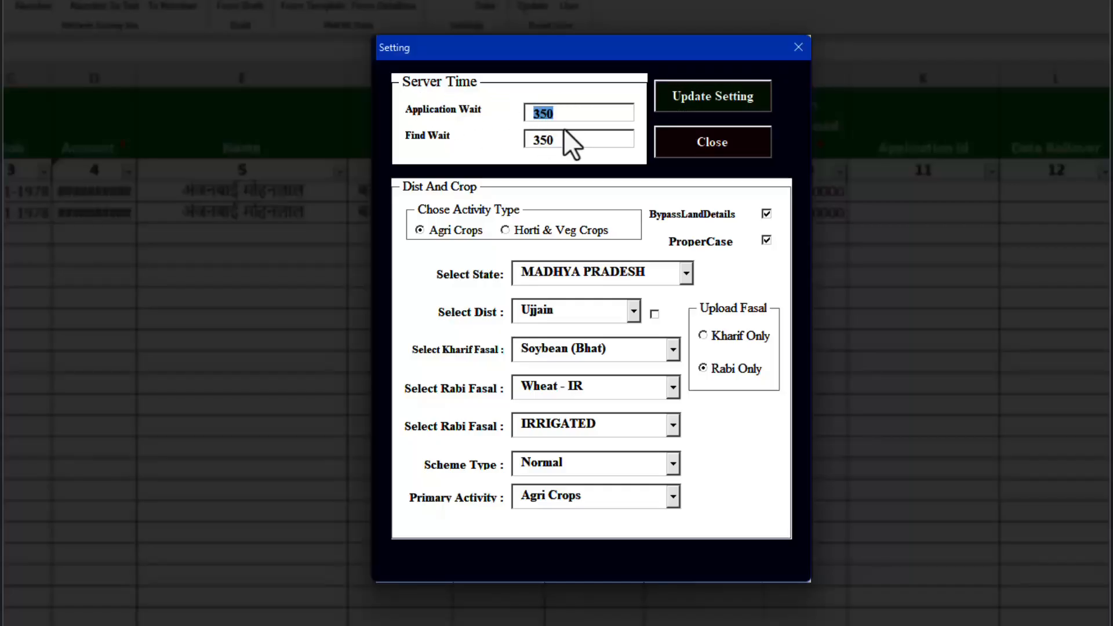
double_click(537, 141)
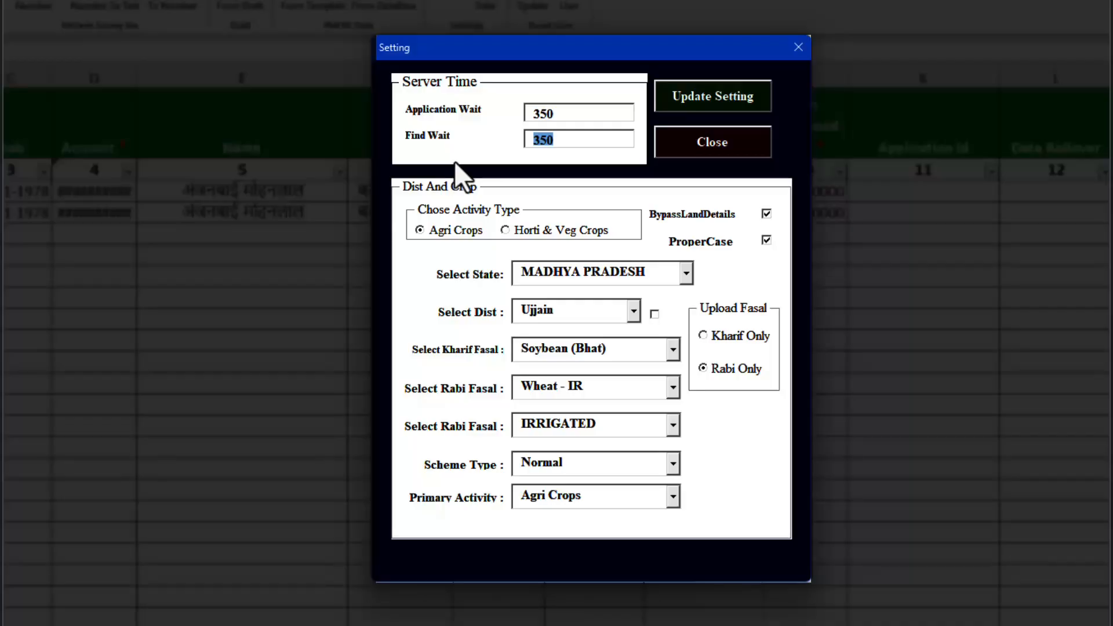
double_click(539, 112)
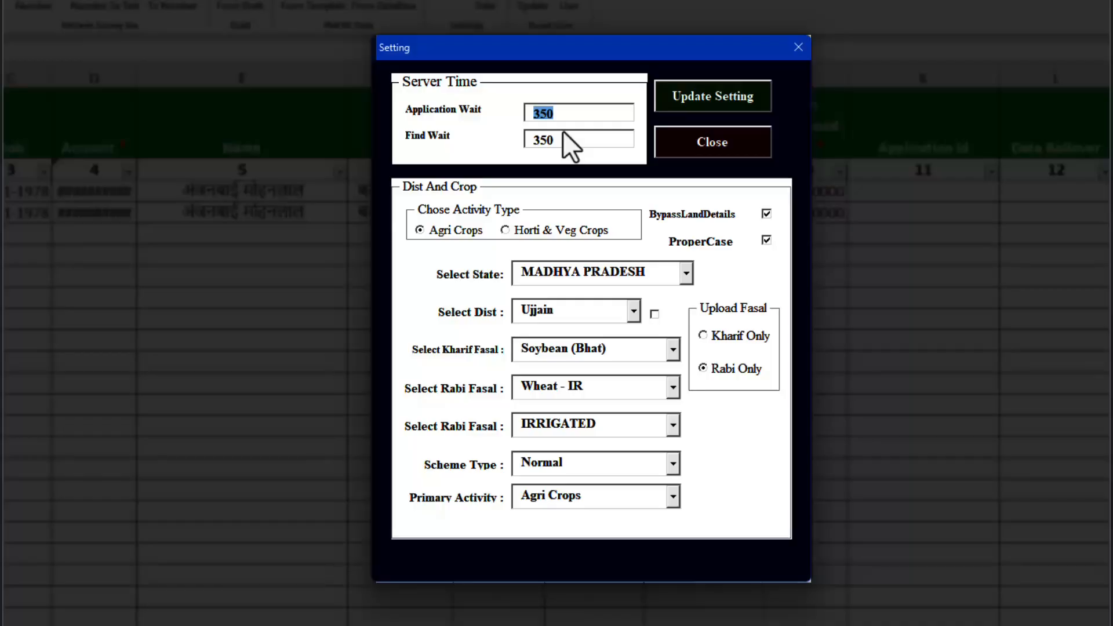
double_click(542, 140)
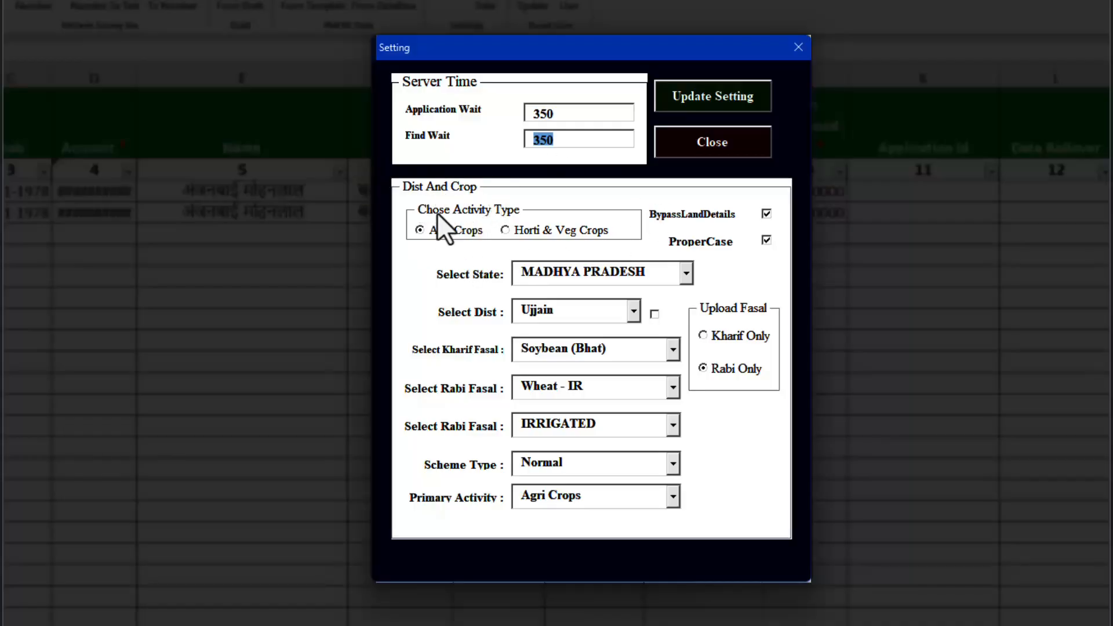
- Try the Horti & Veg Crops activity type, set it back to Agri Crops, and turn off BypassLandDetails
click(443, 231)
click(510, 234)
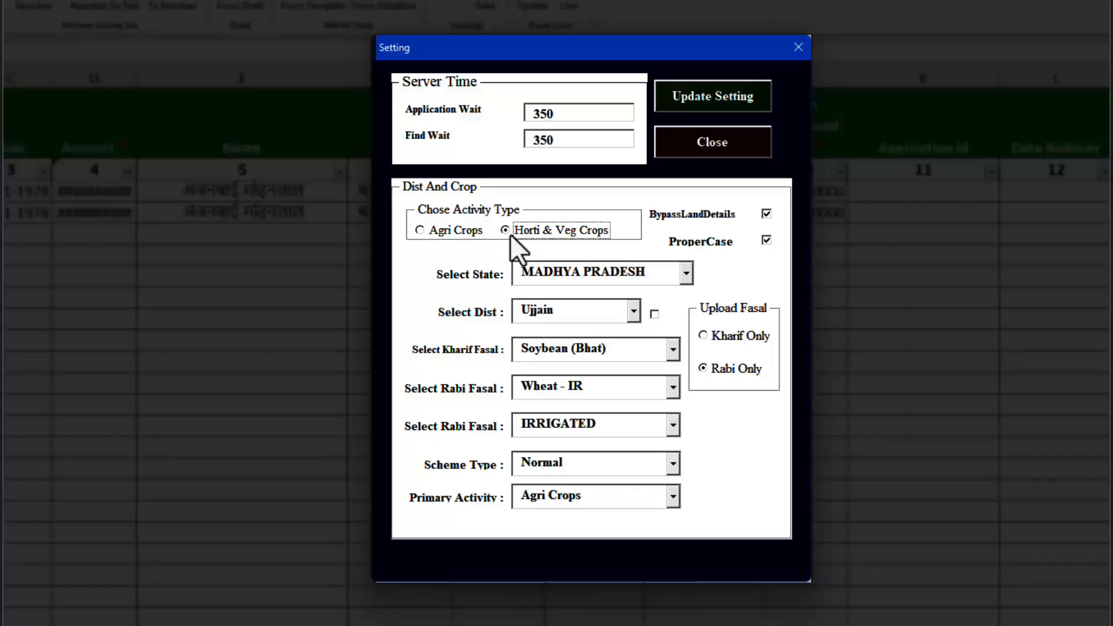
click(434, 232)
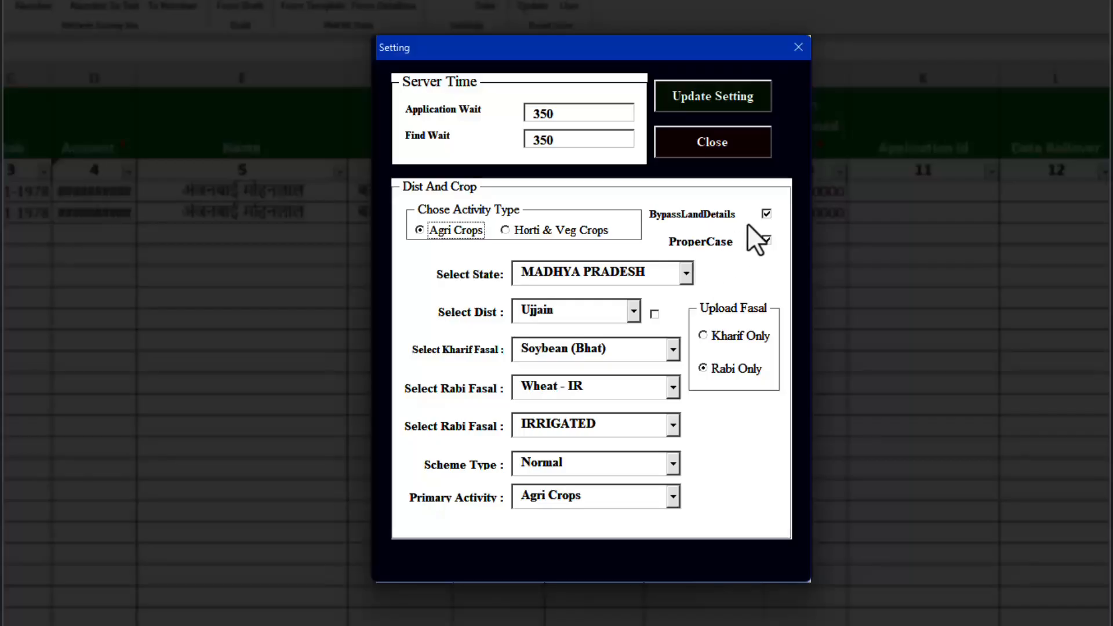
click(765, 214)
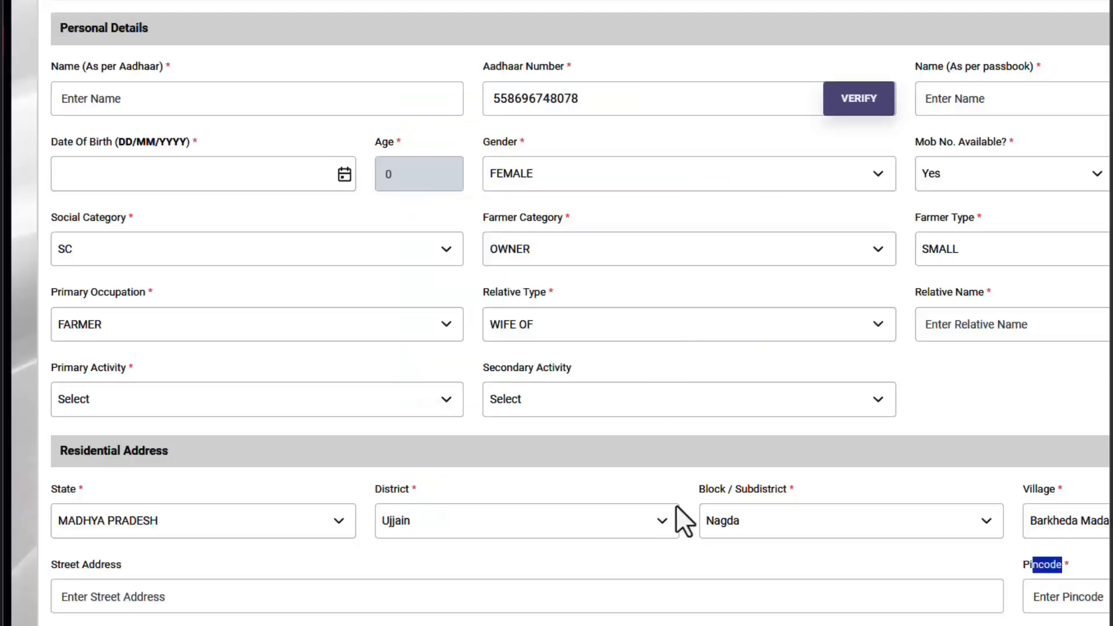
- Switch to the portal's loan application form and examine the District and Block / Subdistrict choices under Residential Address
click(528, 532)
click(527, 527)
click(702, 521)
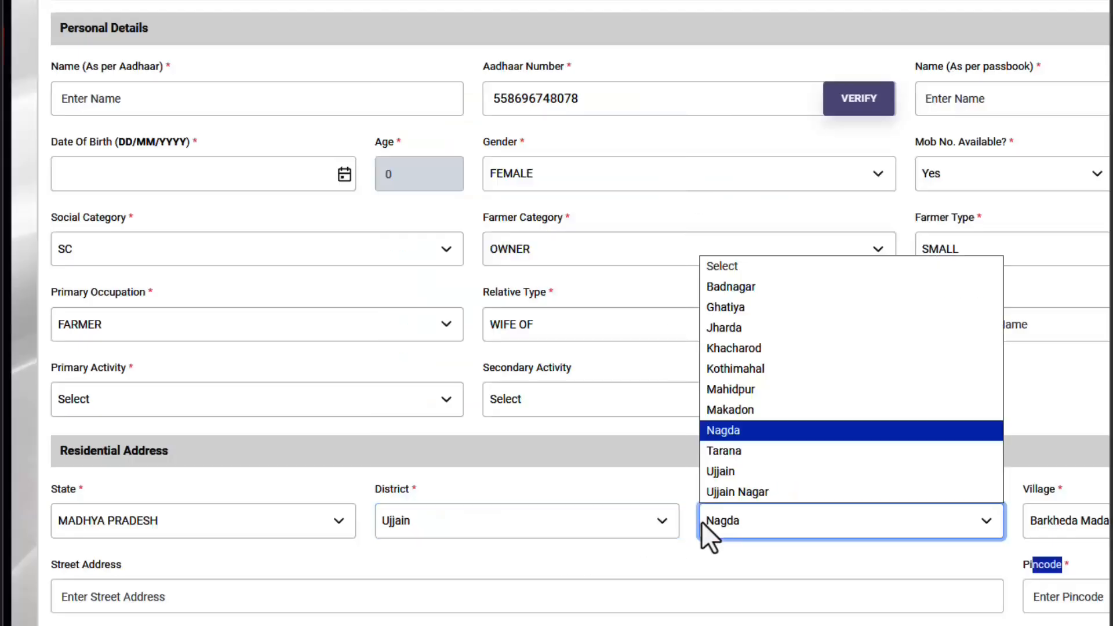
click(805, 509)
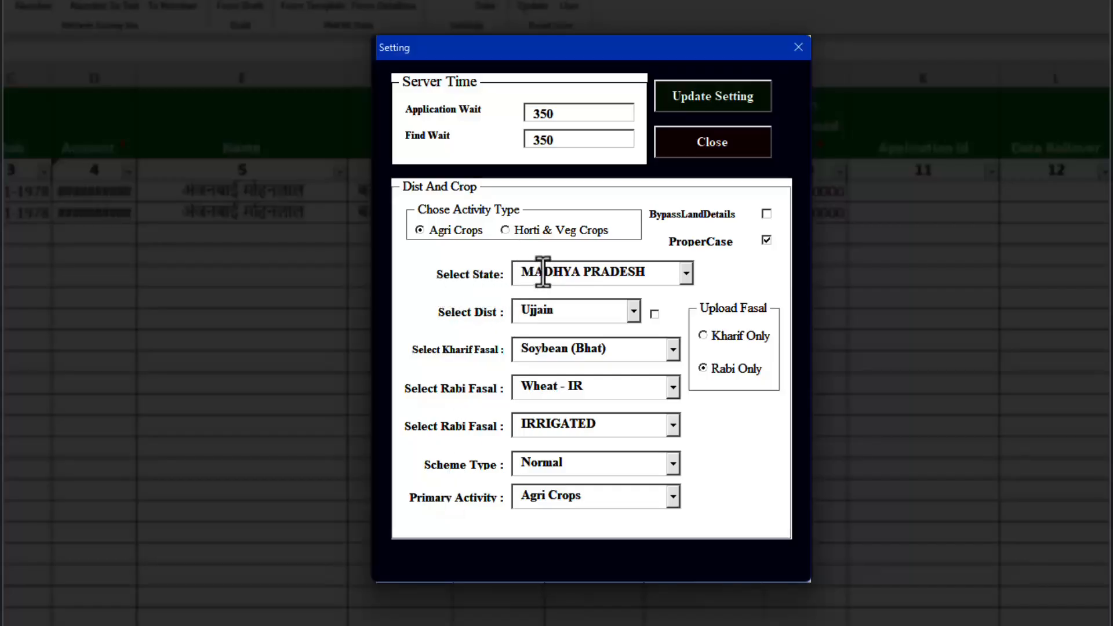
- Return to the Setting form and check the state and district selections
click(681, 272)
click(681, 272)
click(557, 308)
- Check the Kharif and Rabi crop selections and set Upload Fasal to Kharif Only
click(704, 336)
click(600, 348)
click(601, 348)
click(576, 385)
click(576, 390)
click(731, 339)
click(726, 365)
click(729, 341)
- Examine the irrigation and Scheme Type options, keeping IRRIGATED and Normal
click(652, 424)
click(673, 426)
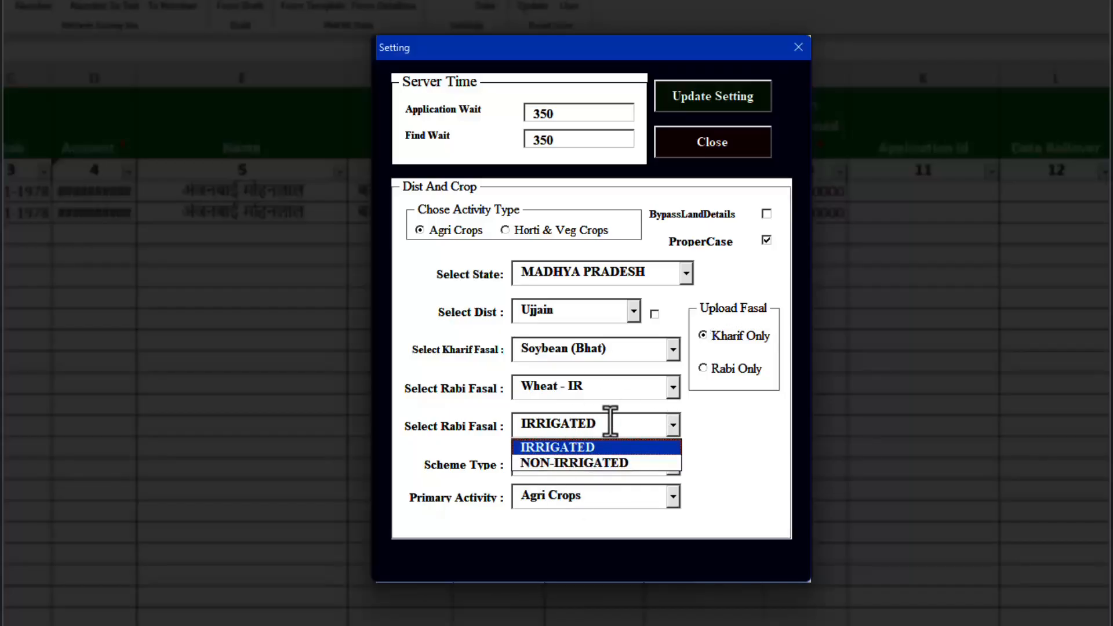
click(610, 423)
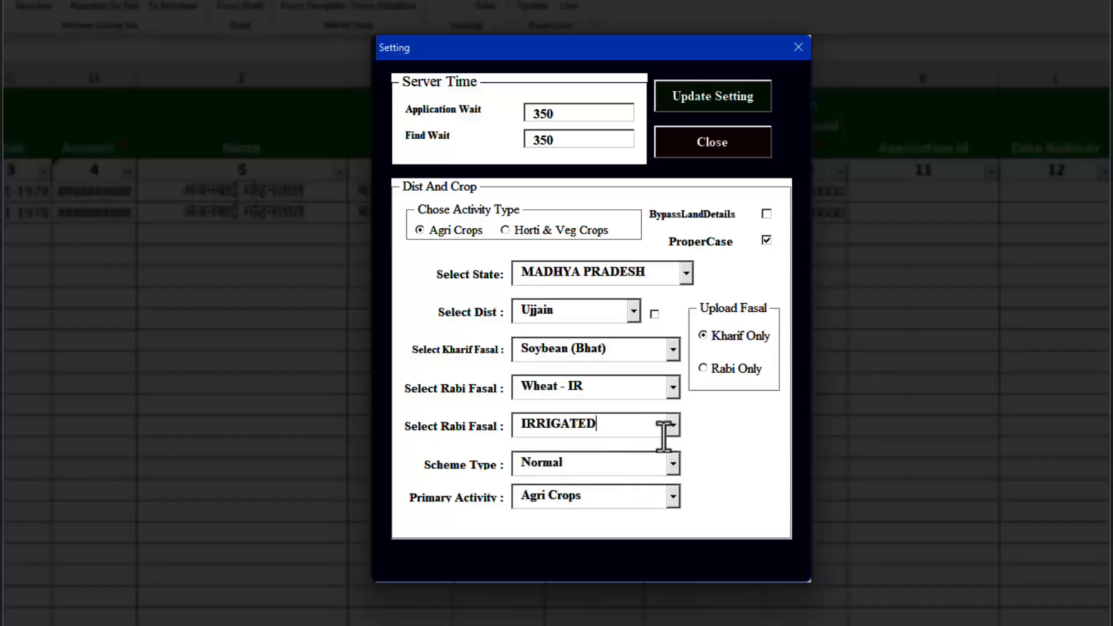
click(673, 464)
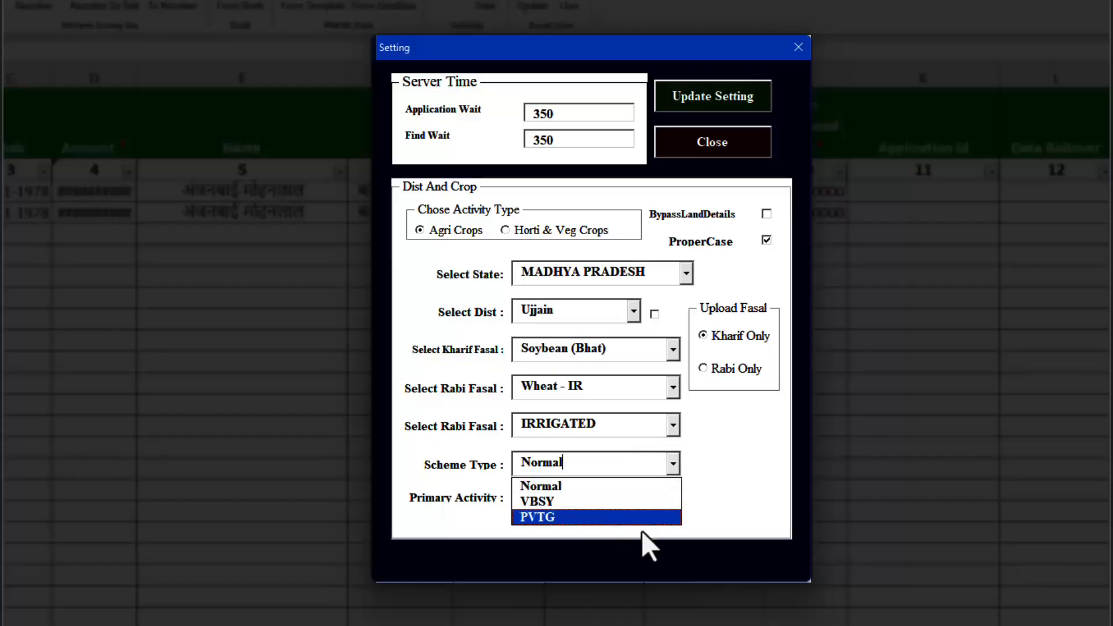
click(696, 470)
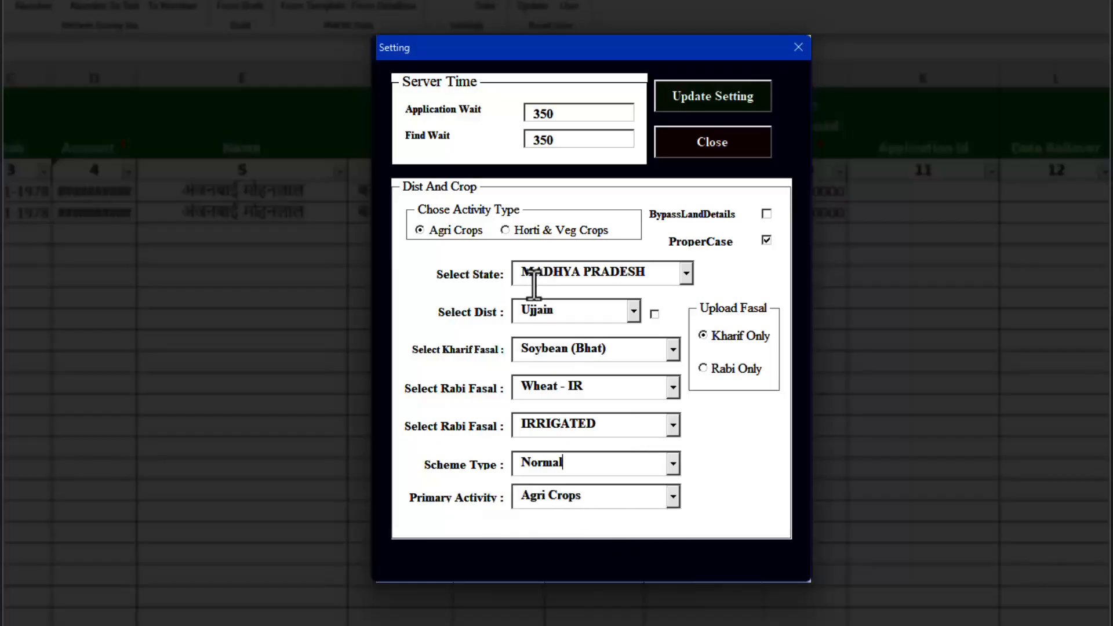
- Try to set the Primary Activity to Animal Husbandary
click(673, 497)
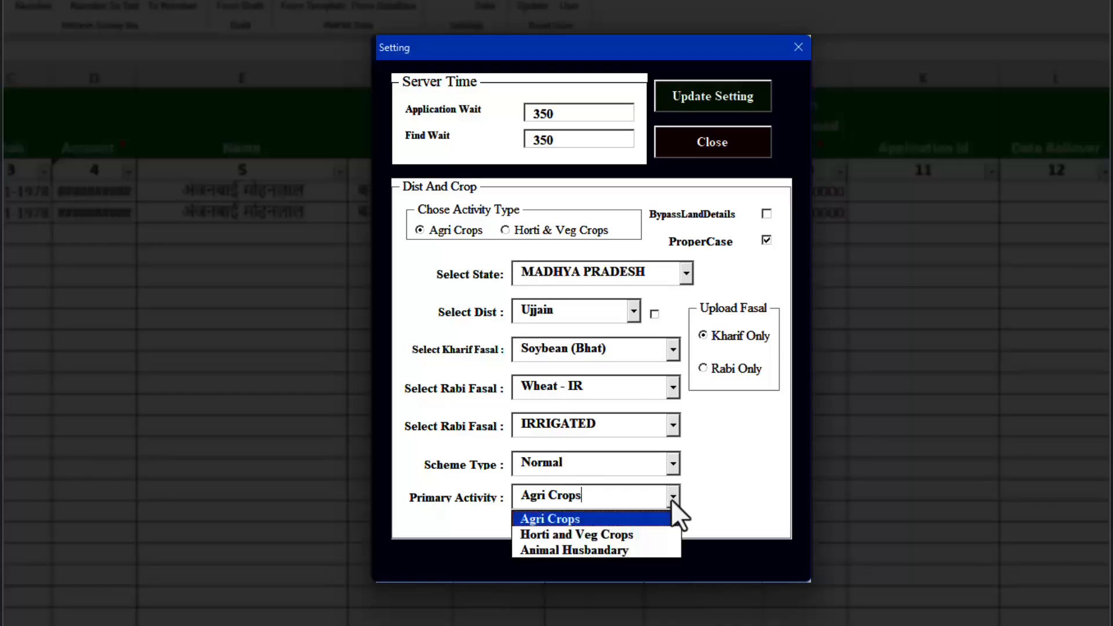
click(543, 551)
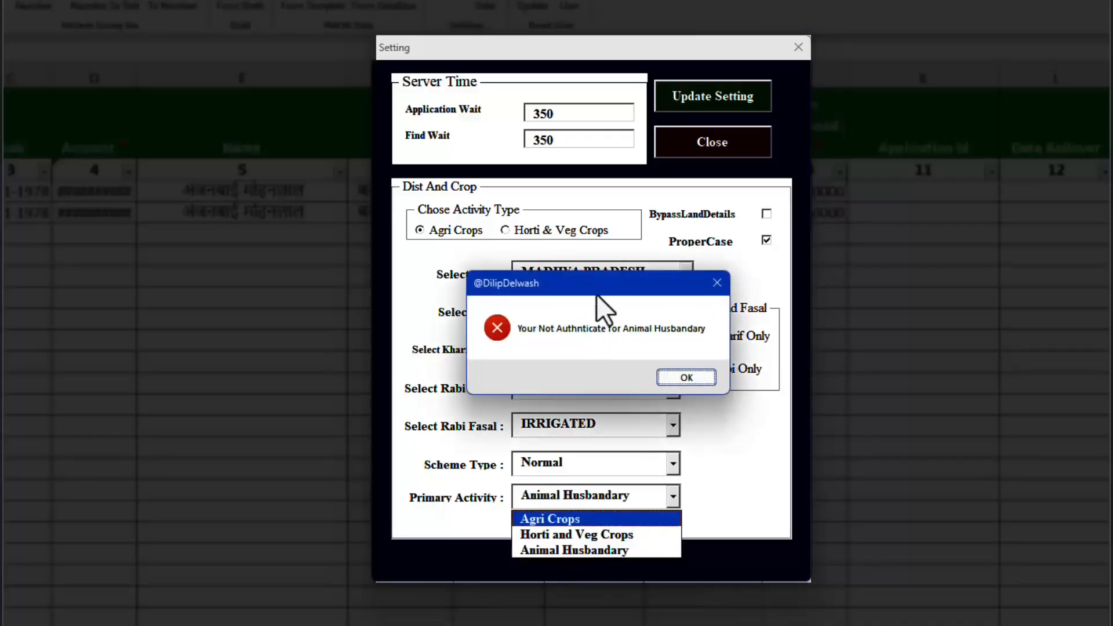
drag(596, 282, 552, 253)
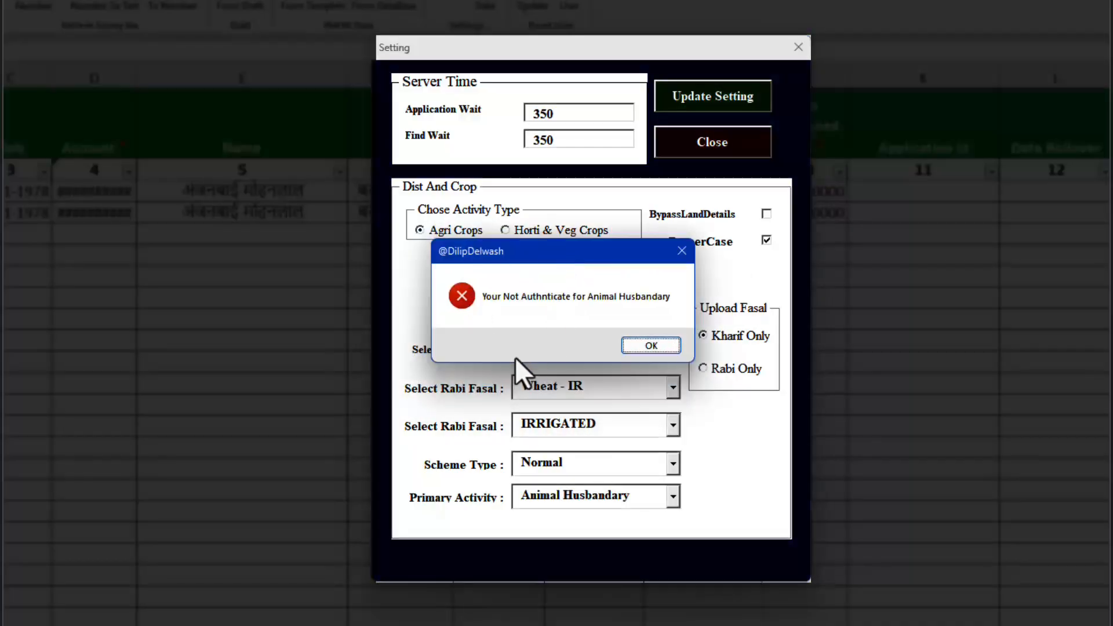
click(651, 345)
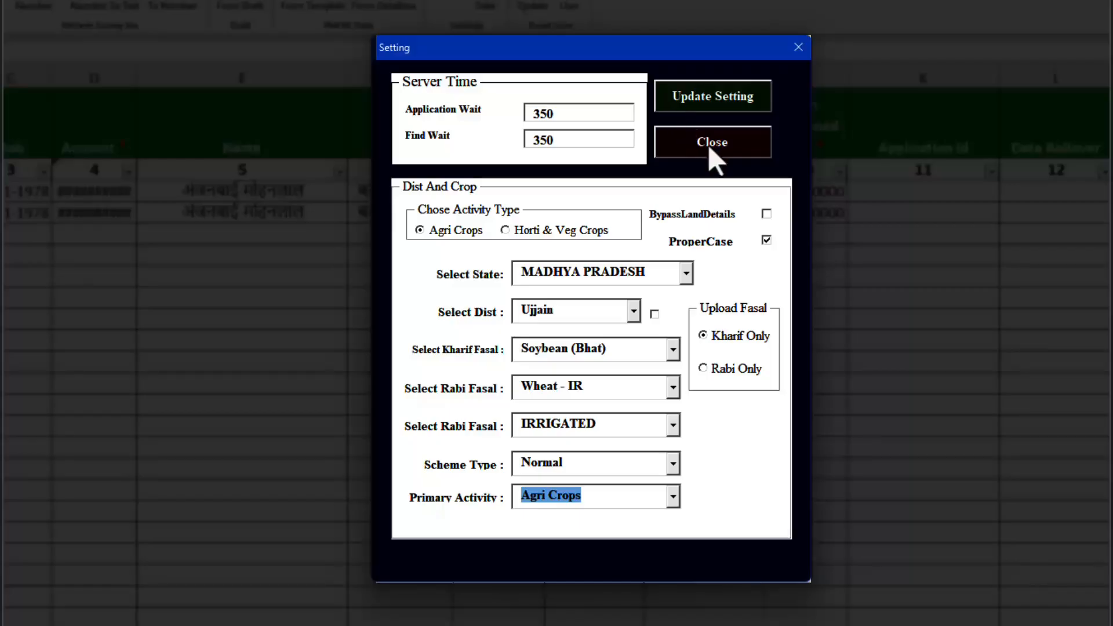
- Save the updated upload settings and back up the workbook data when asked
click(726, 99)
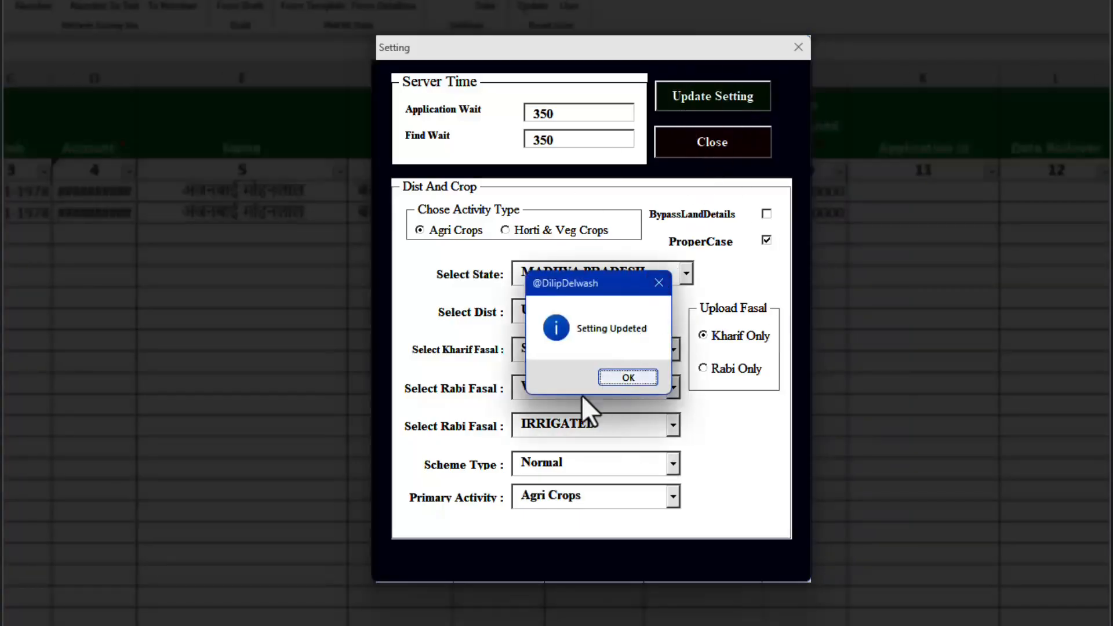
click(625, 376)
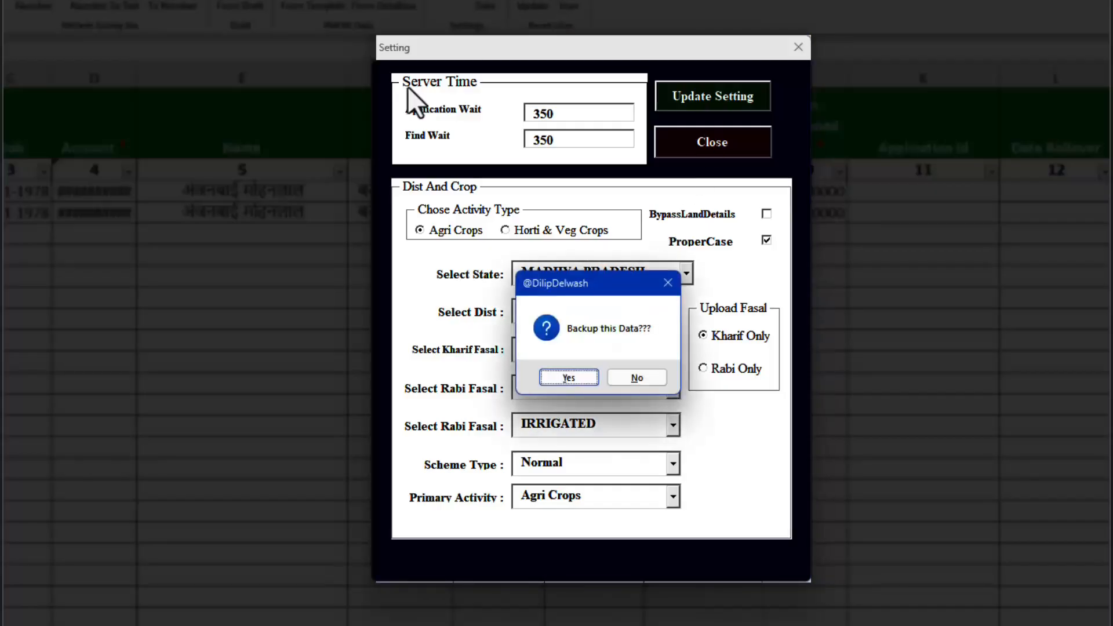
drag(579, 281, 546, 277)
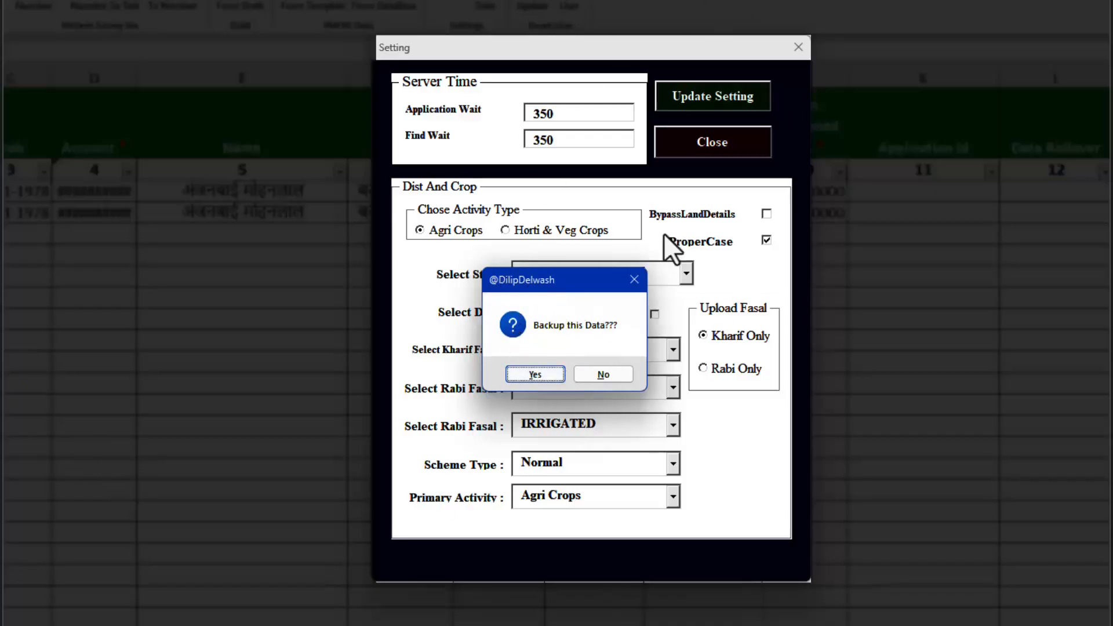
drag(521, 273, 493, 141)
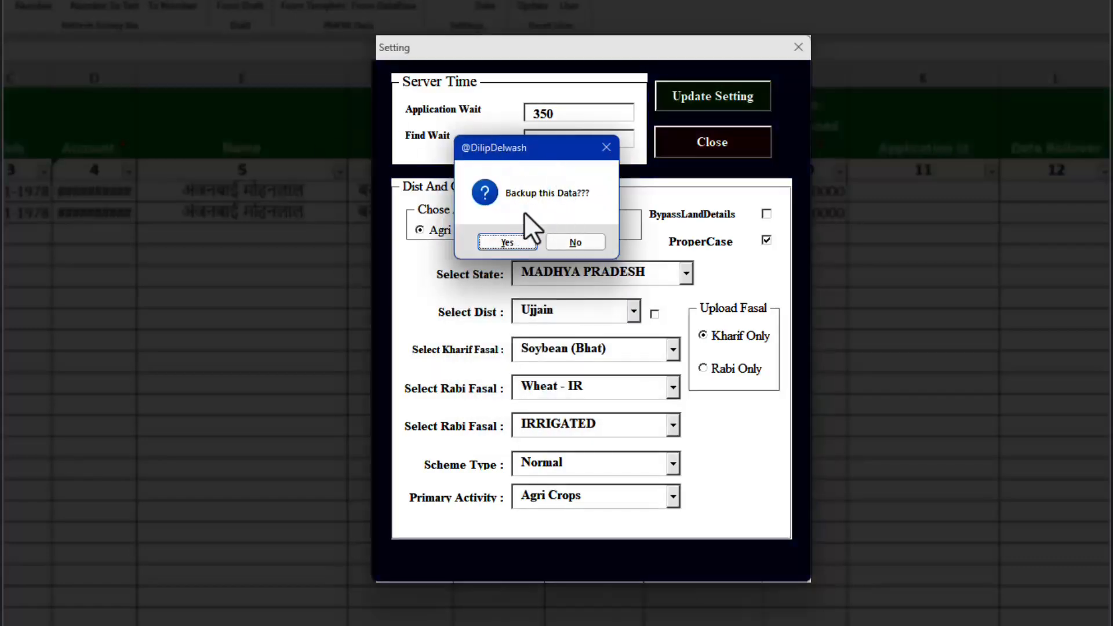
click(500, 242)
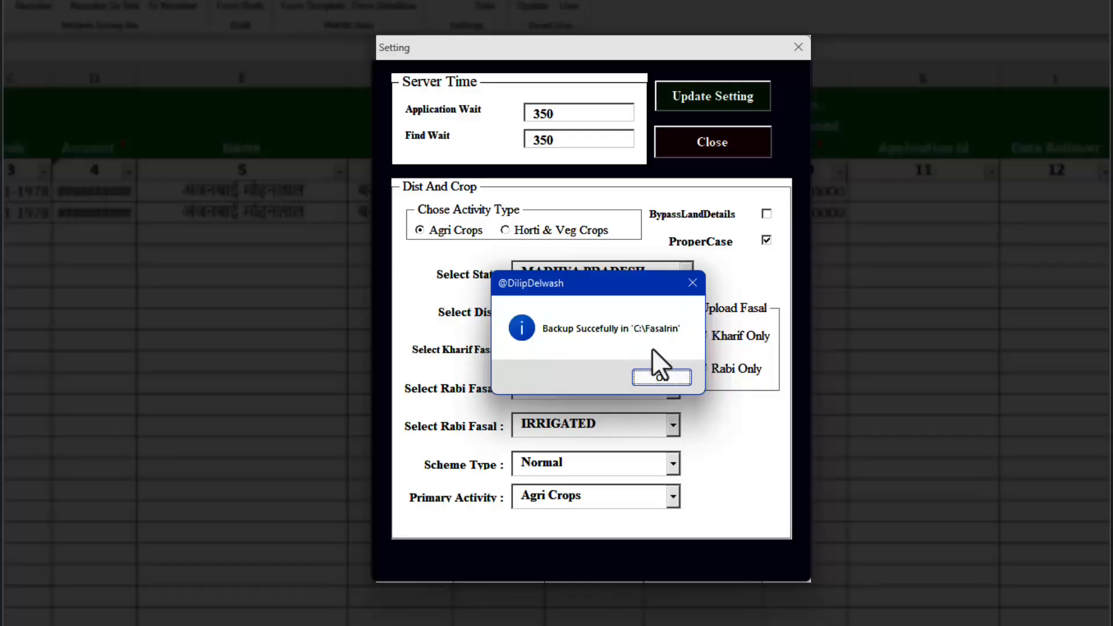
click(659, 378)
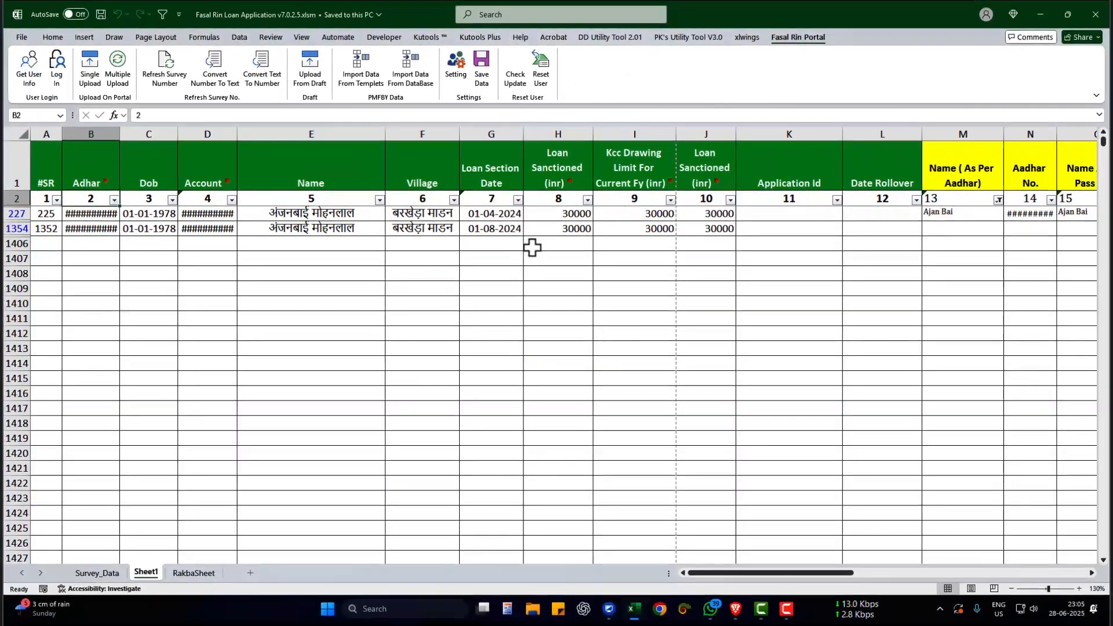
- Reopen the Setting form to review the saved upload selections and close it
click(534, 249)
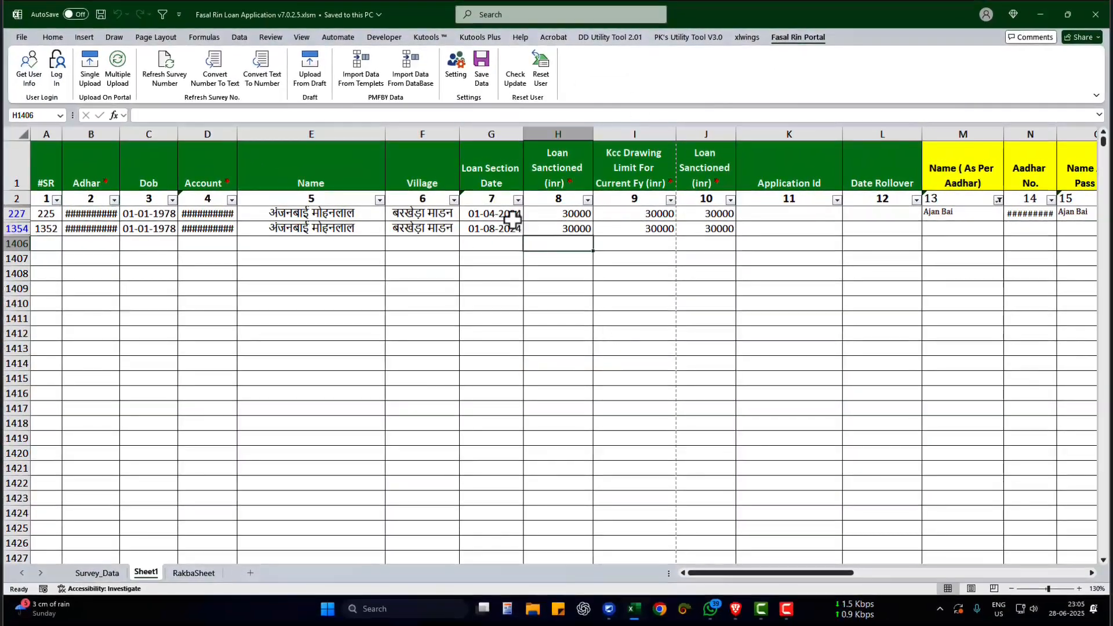
click(429, 240)
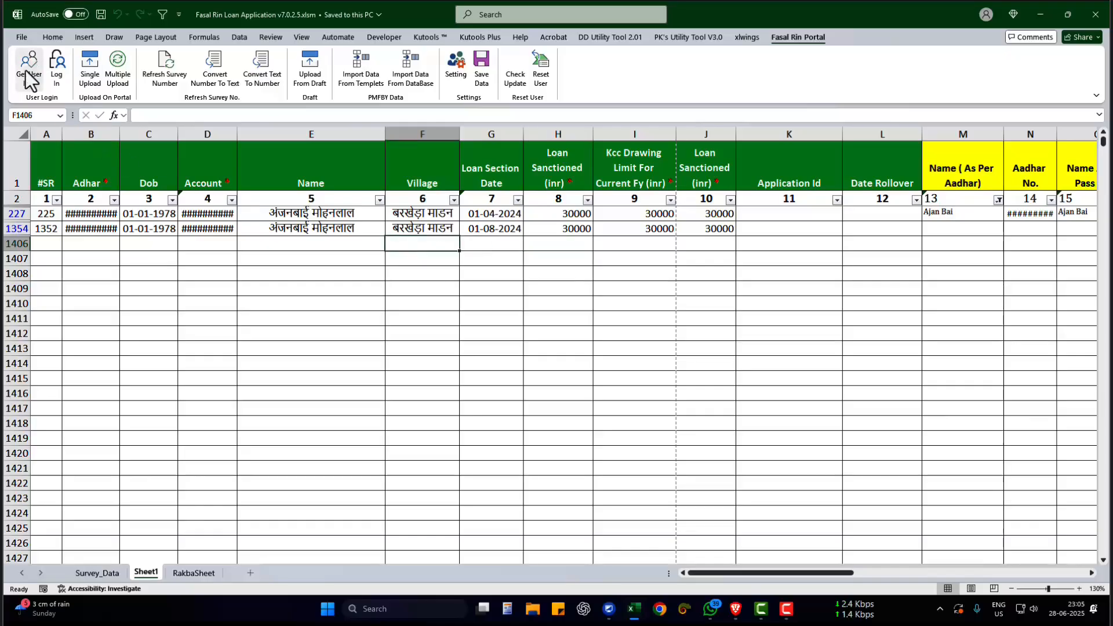
click(452, 79)
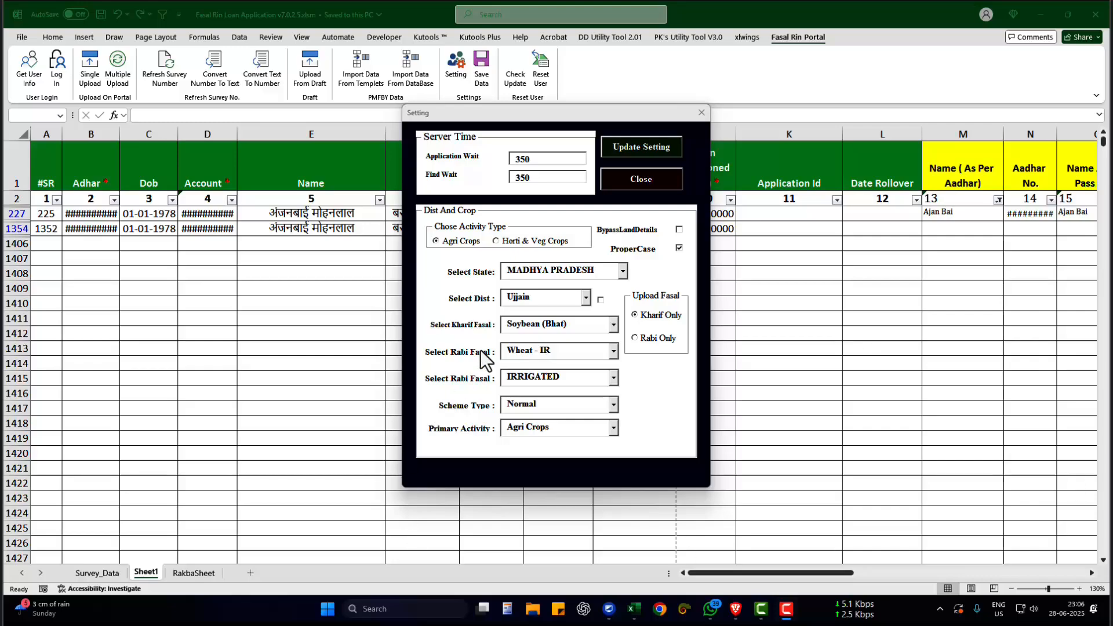
click(642, 179)
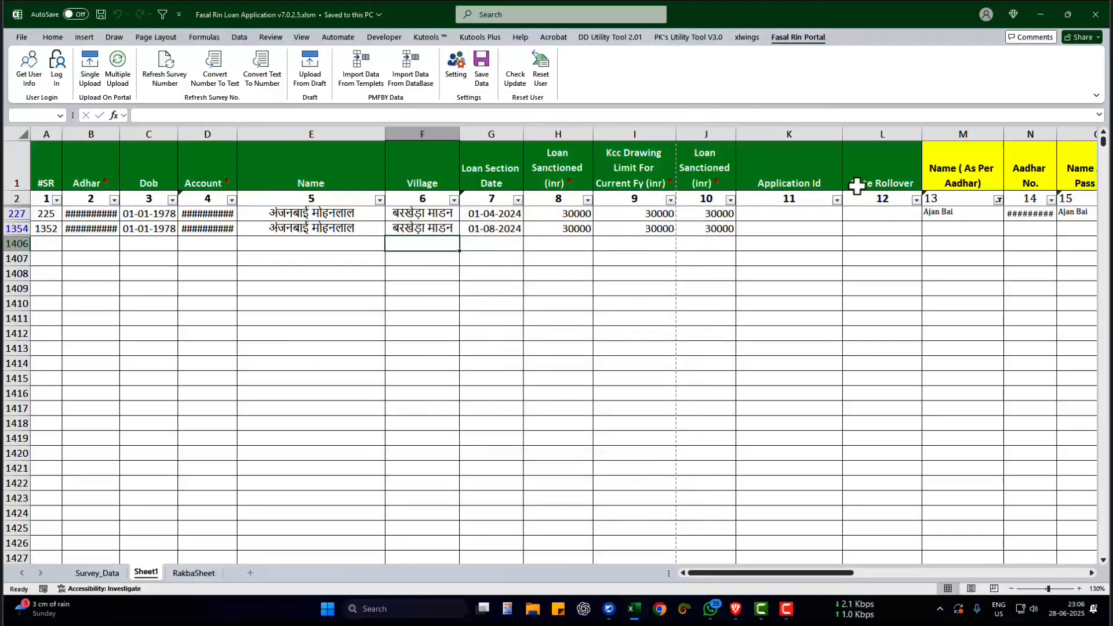
- Examine the Application Id and Date Rollover columns against the Loan Section Date of the two filtered loan records
click(810, 213)
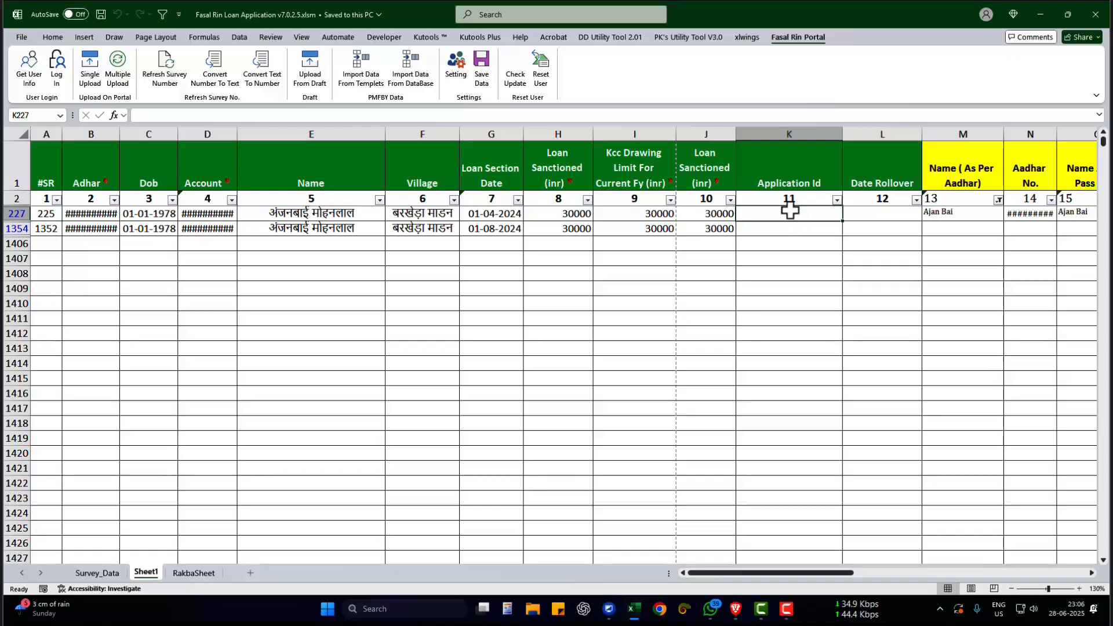
drag(788, 181, 860, 182)
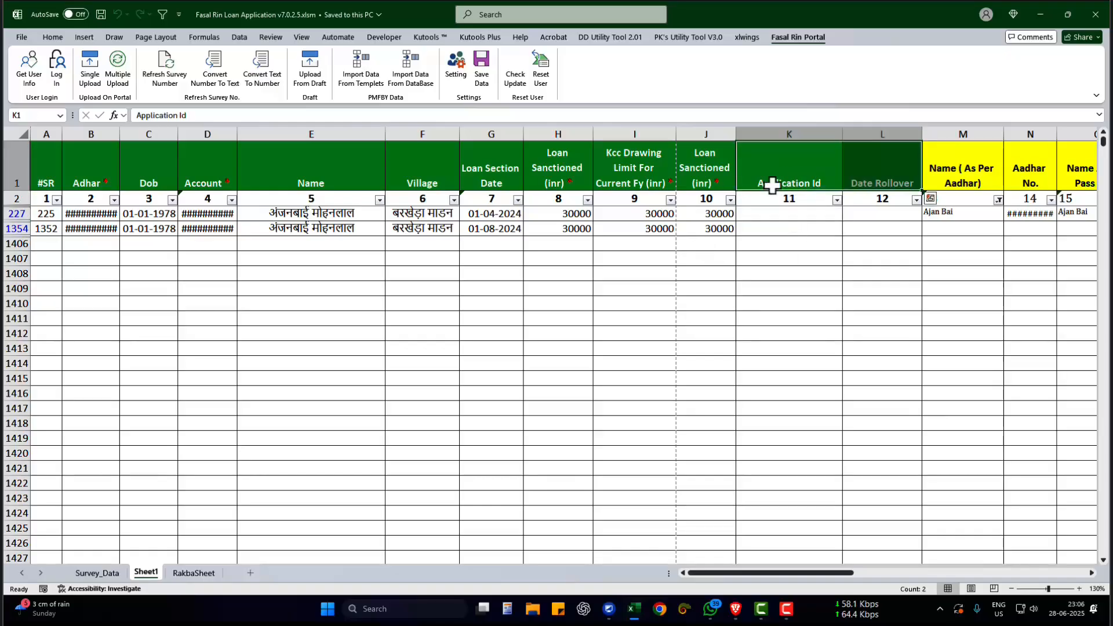
click(785, 217)
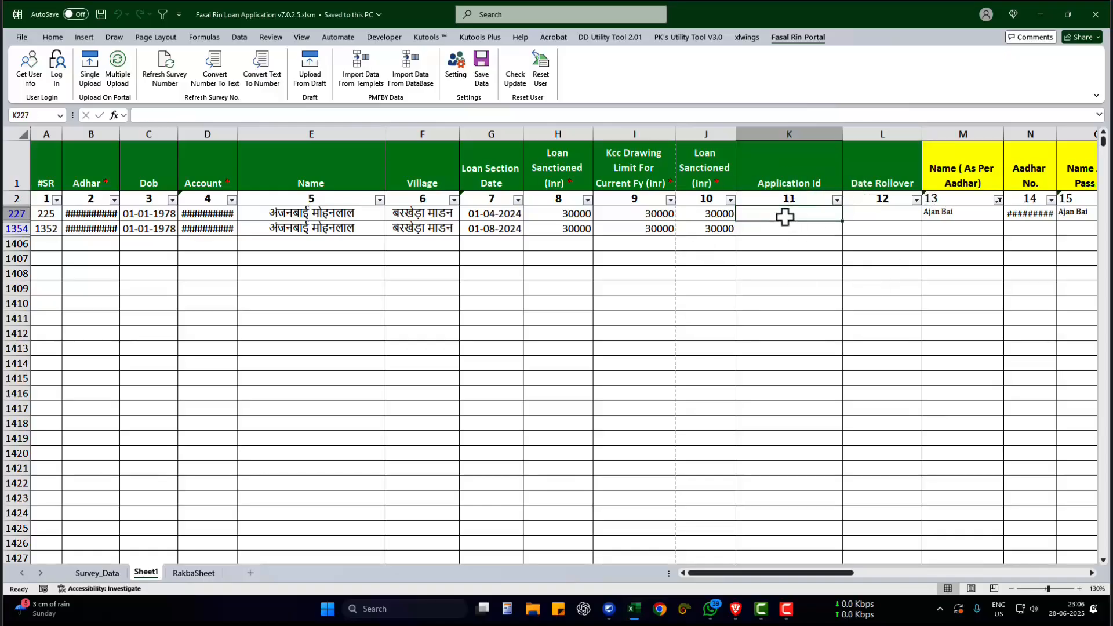
drag(866, 174, 875, 244)
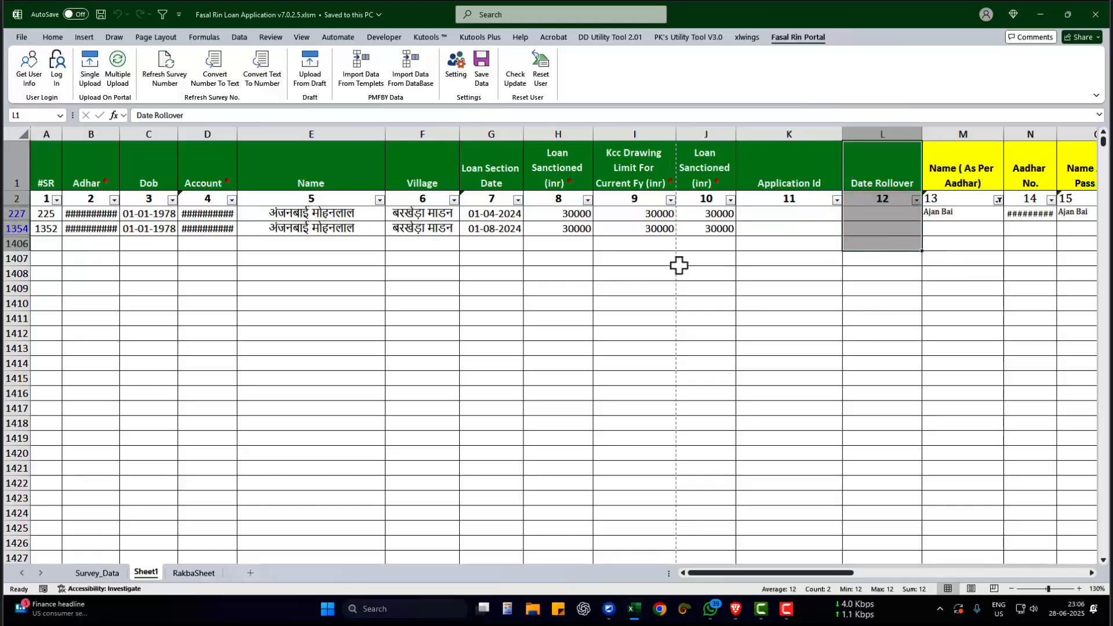
drag(505, 181, 497, 261)
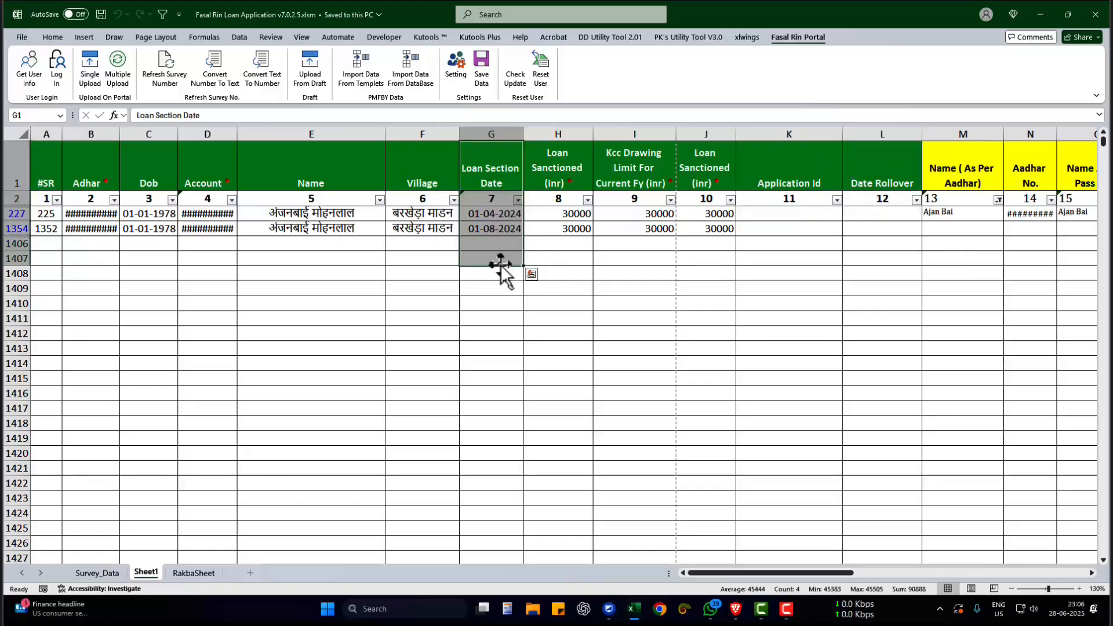
click(493, 219)
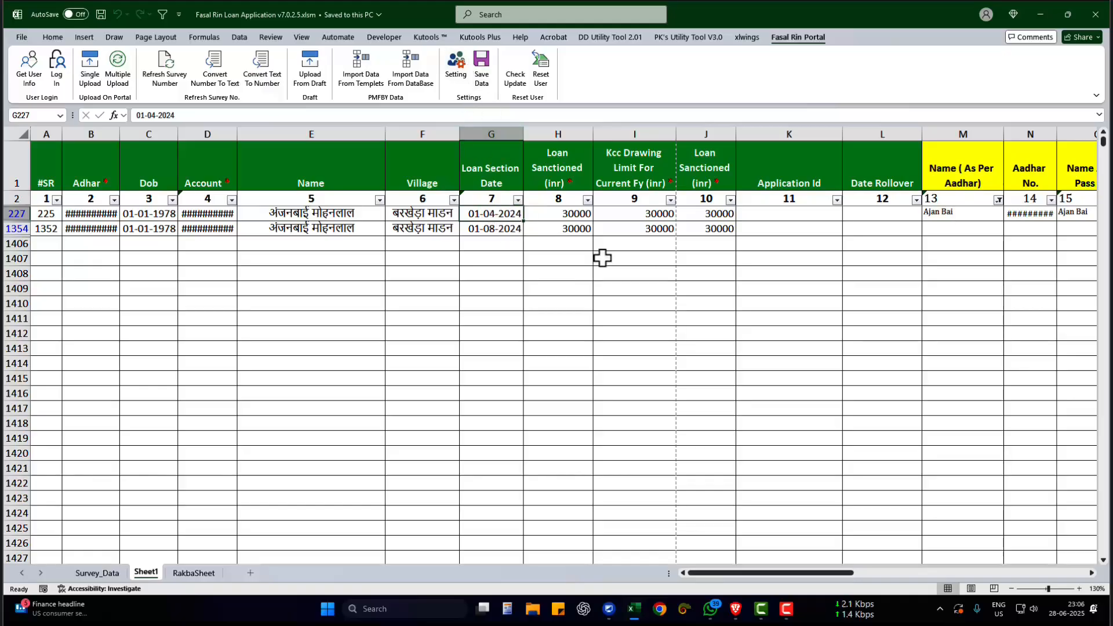
click(887, 217)
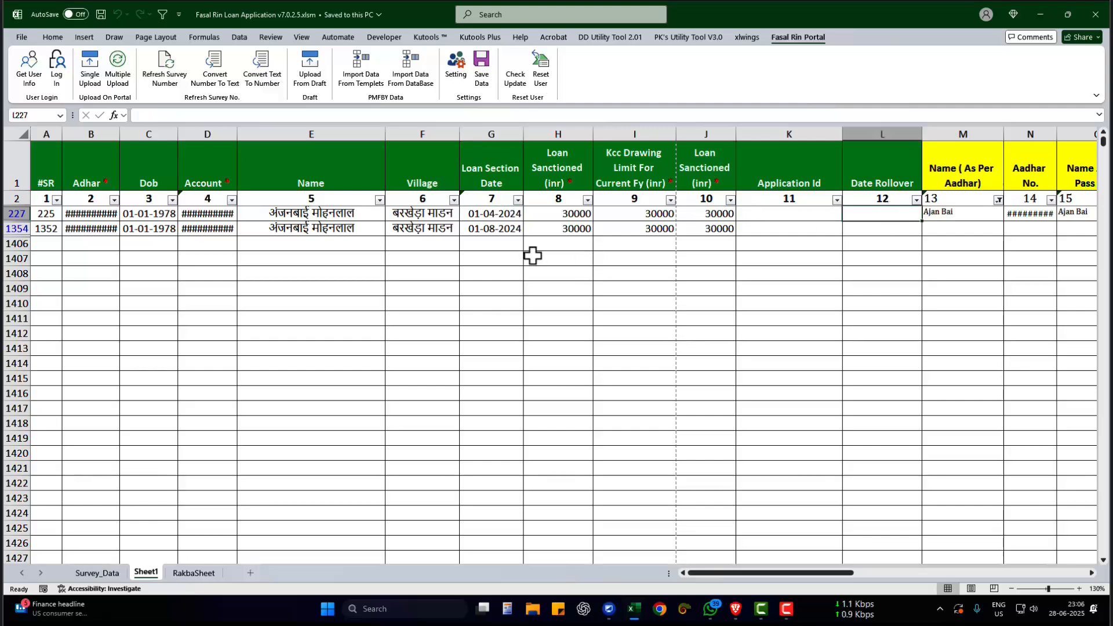
click(505, 213)
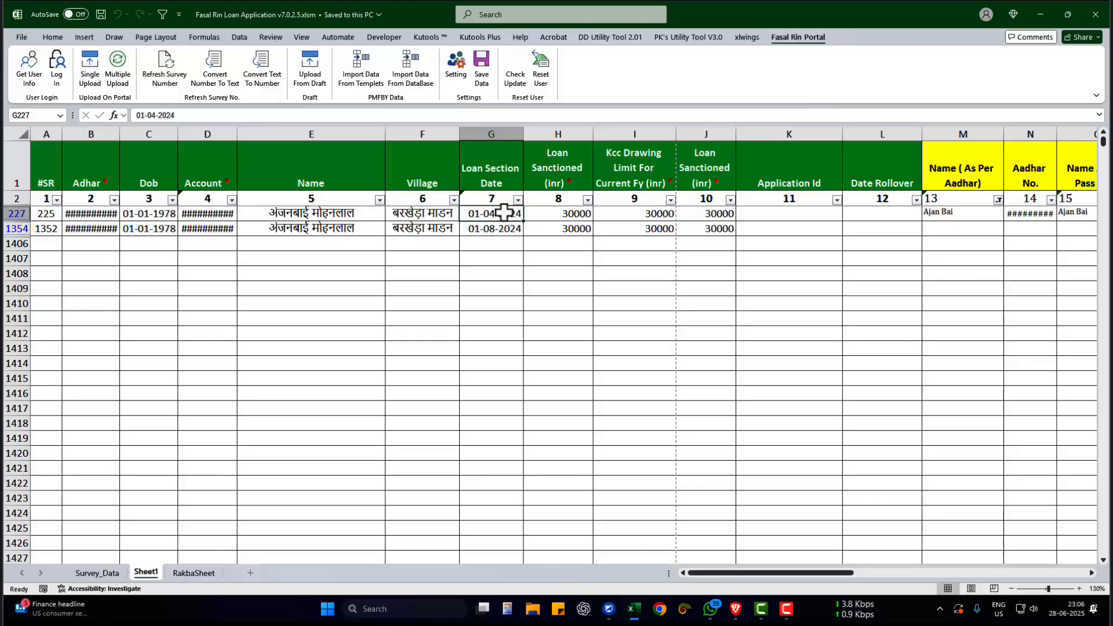
click(878, 213)
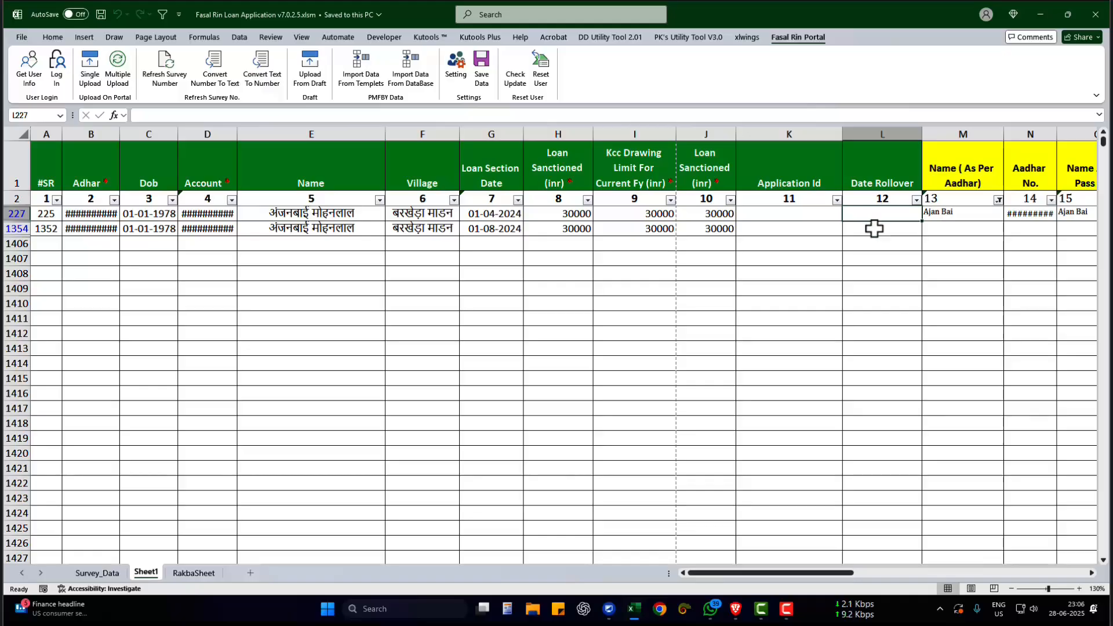
drag(786, 164, 870, 167)
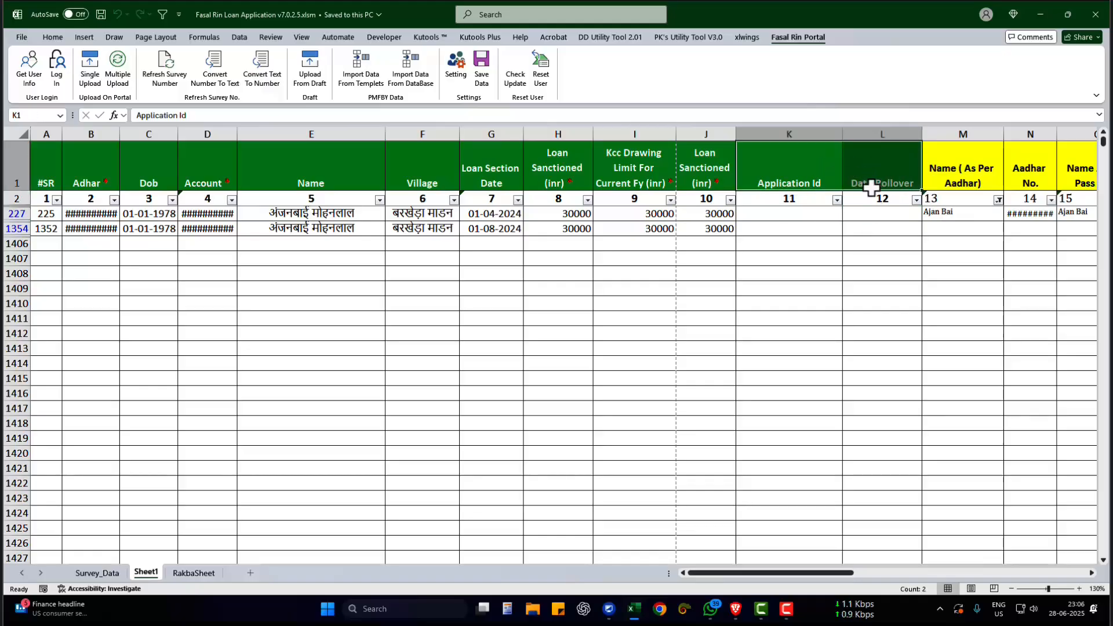
drag(789, 214, 787, 227)
- Fill the Application Id and Date Rollover header cells with dark red
drag(783, 173, 870, 189)
click(52, 38)
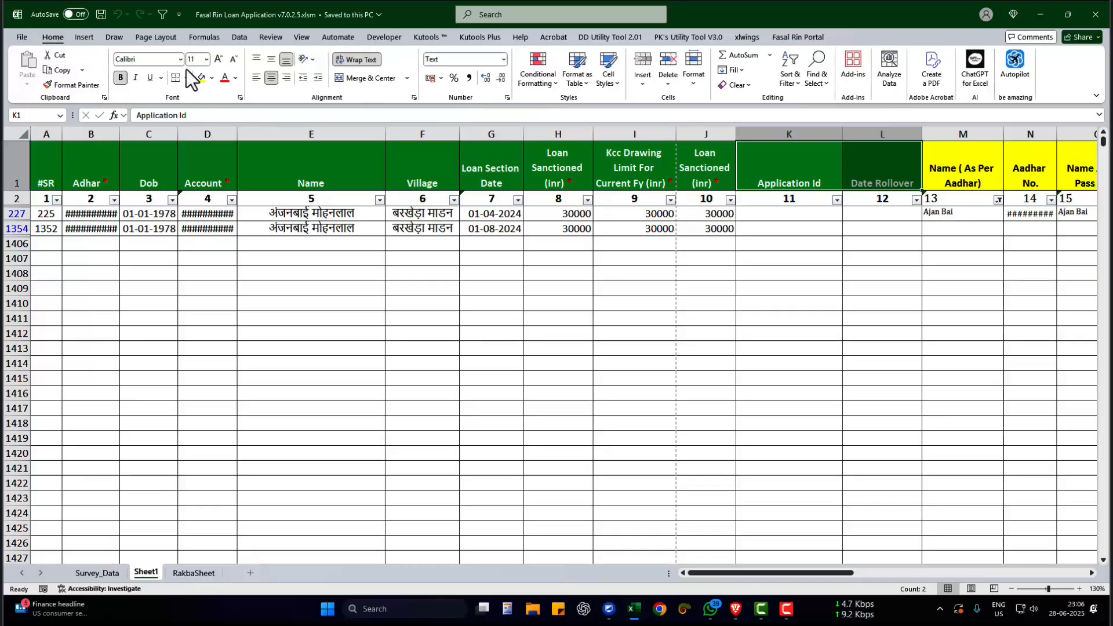
click(212, 75)
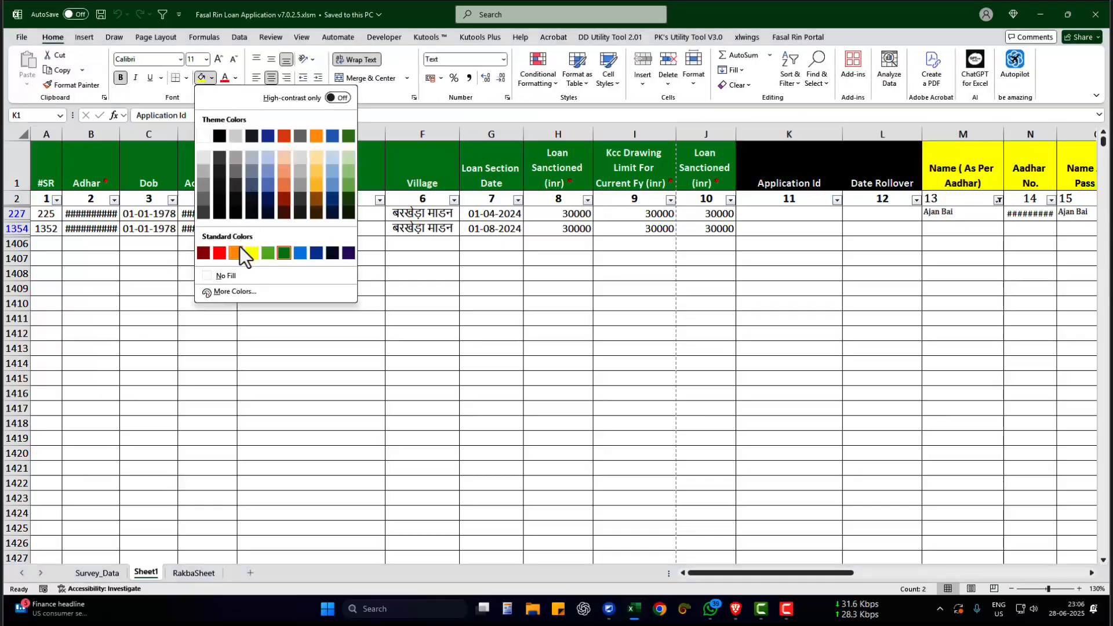
click(783, 215)
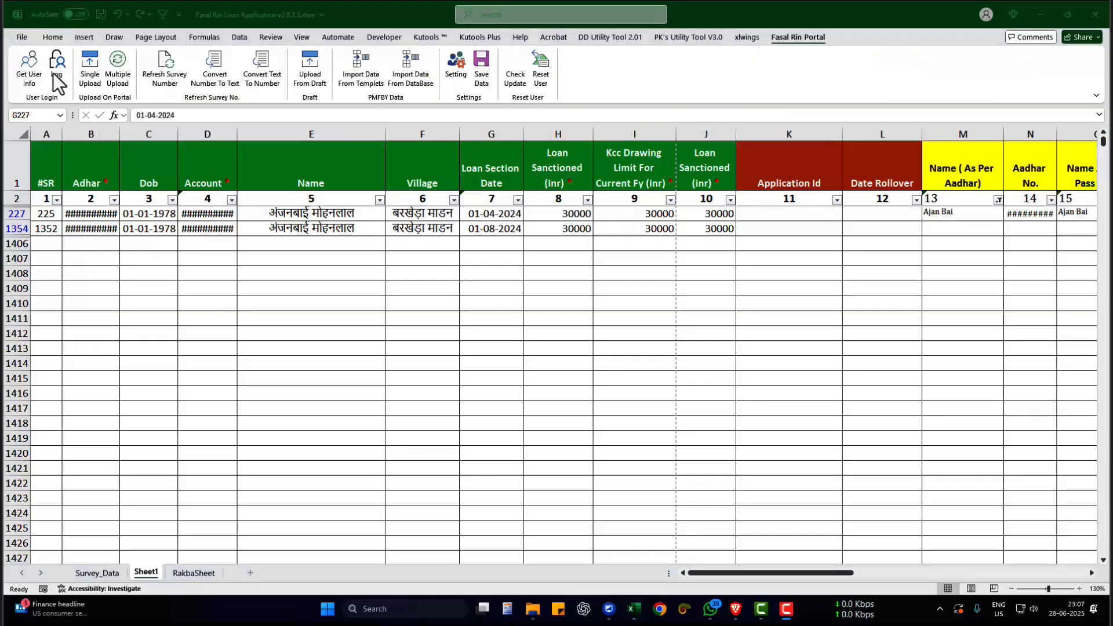
- Log in to the Kisan Rin Portal in Chrome with the prefilled credentials and the captcha code, and dismiss the deadlines alert
click(54, 74)
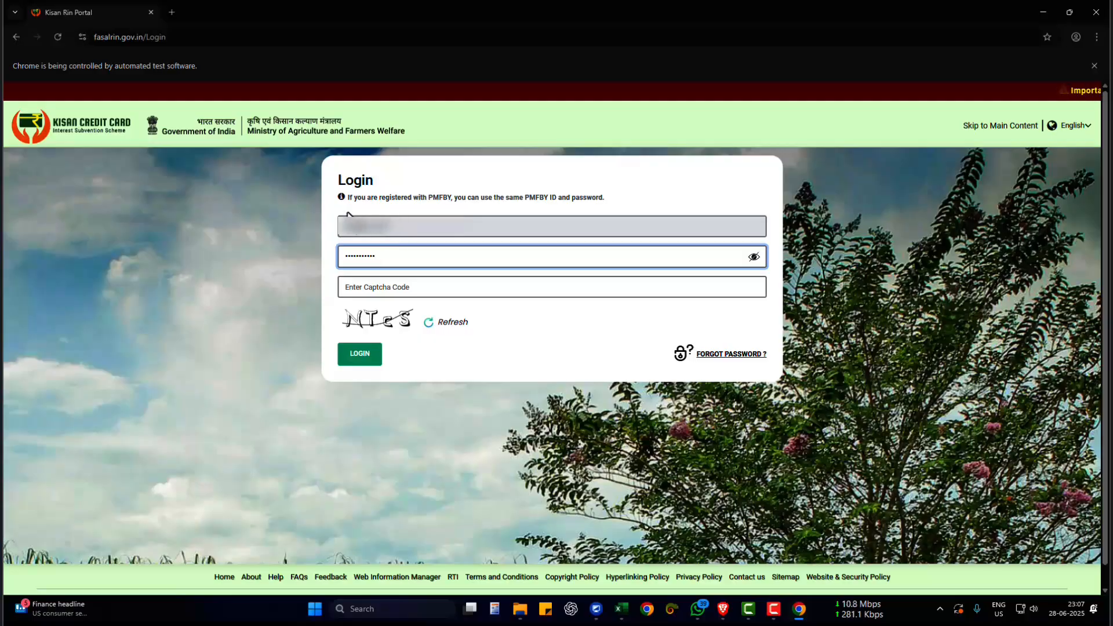
drag(387, 263, 340, 258)
click(376, 256)
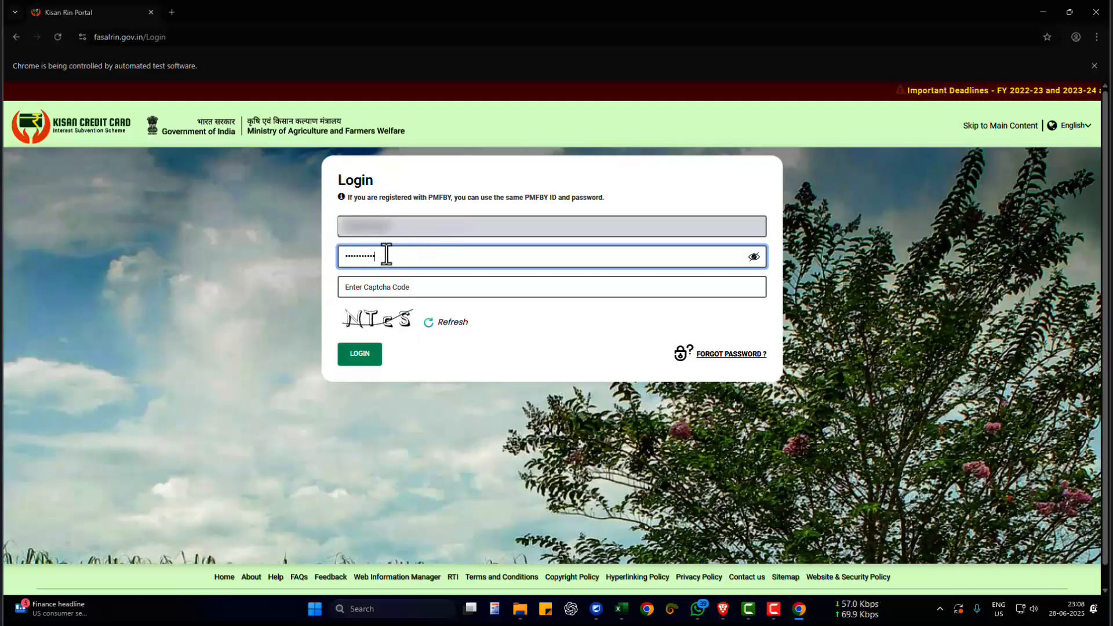
drag(380, 253, 323, 255)
click(359, 288)
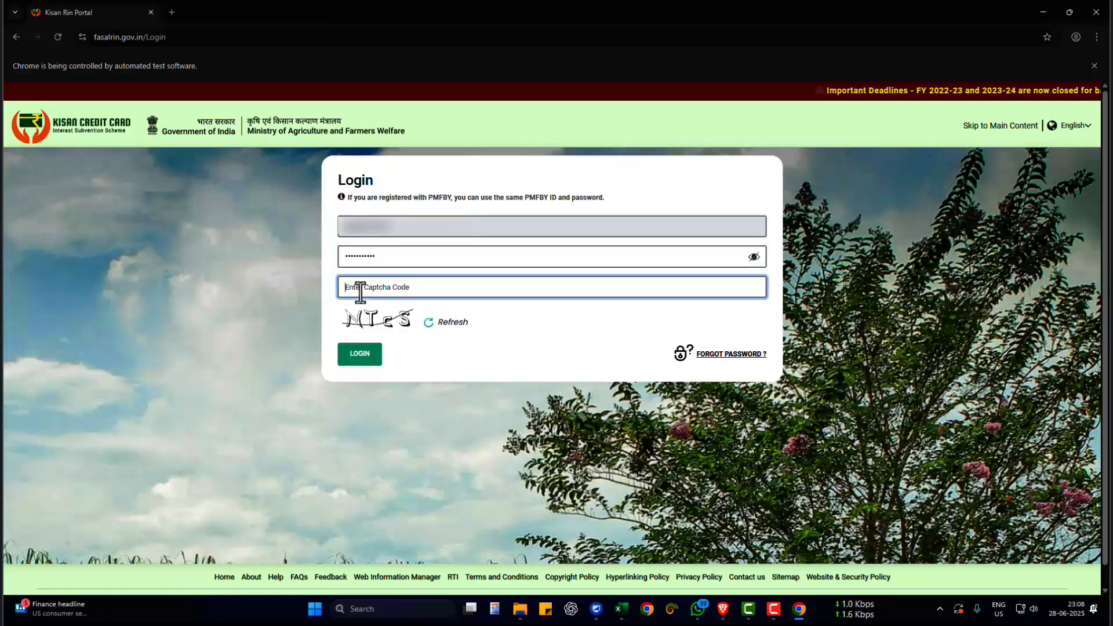
text(NTcS)
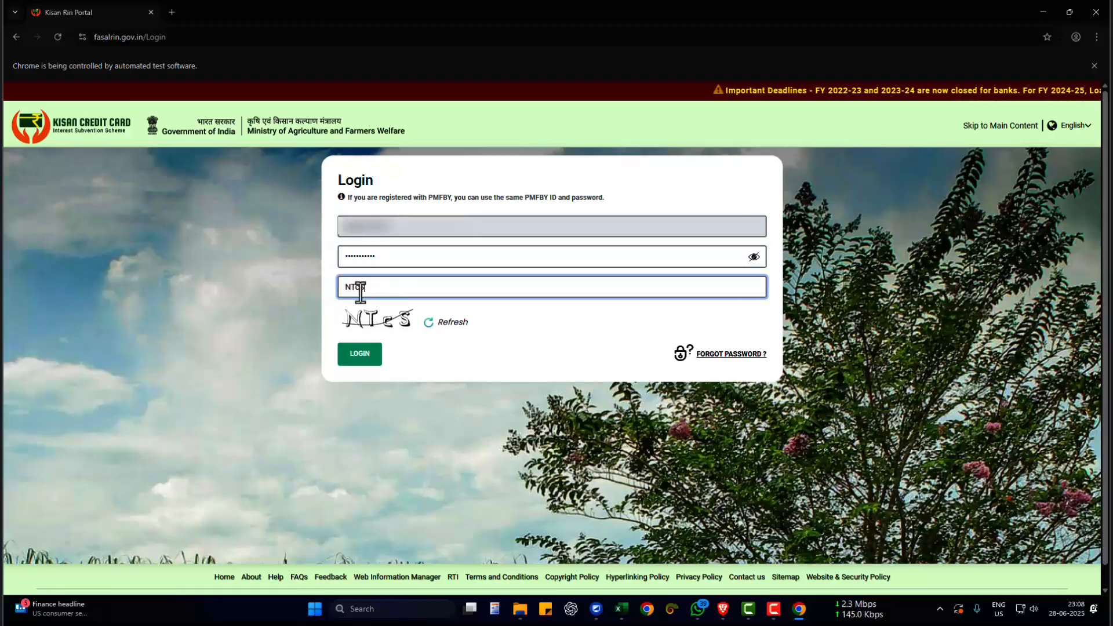
click(360, 358)
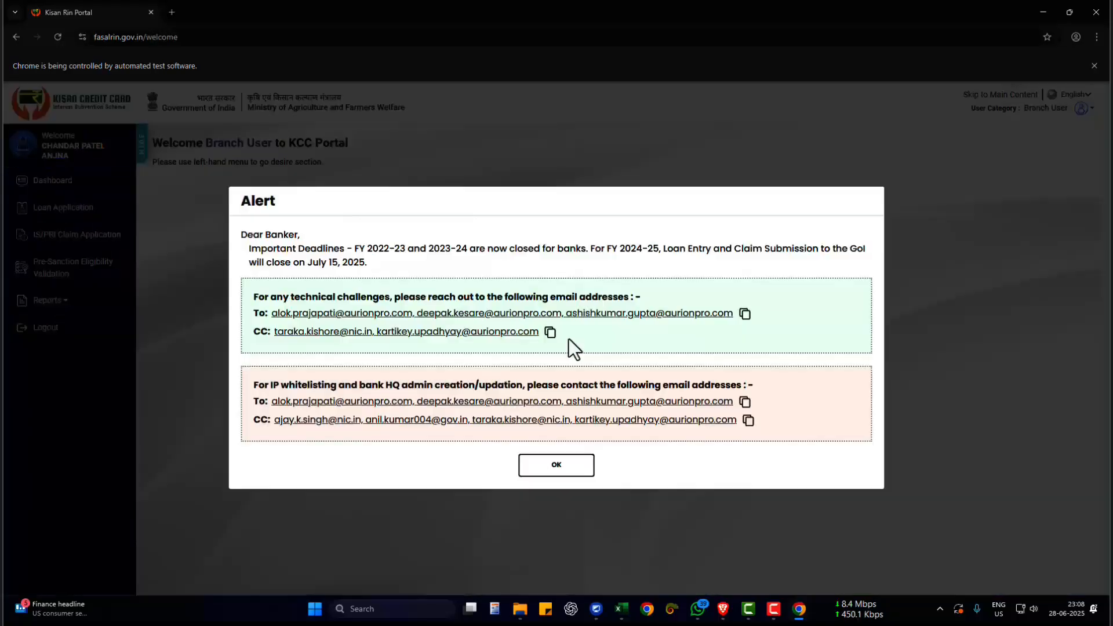
drag(278, 216, 240, 218)
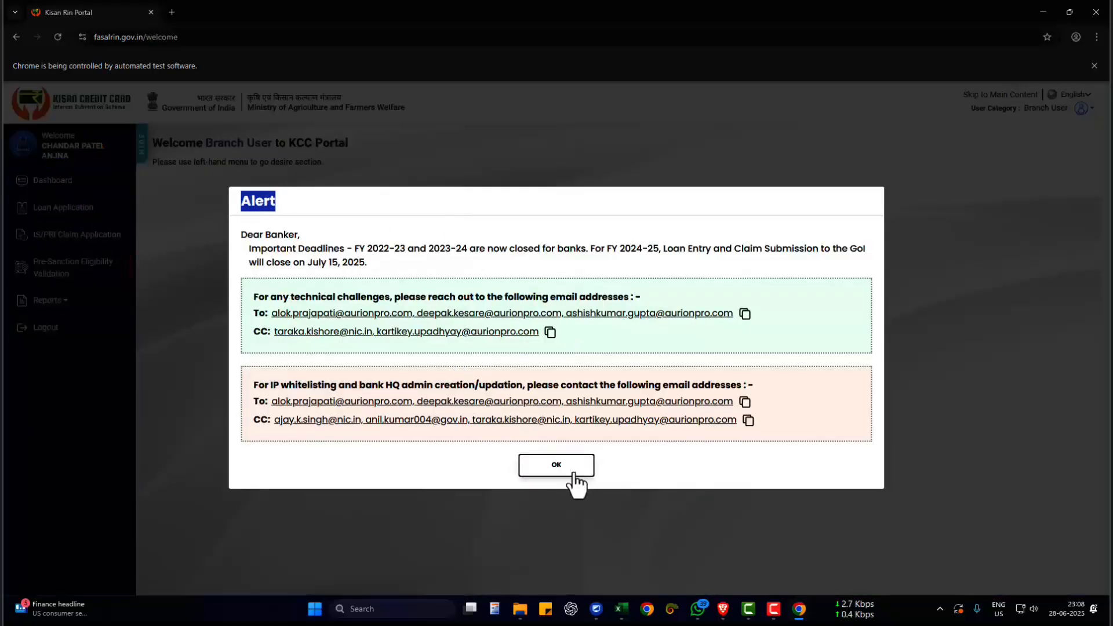
click(573, 471)
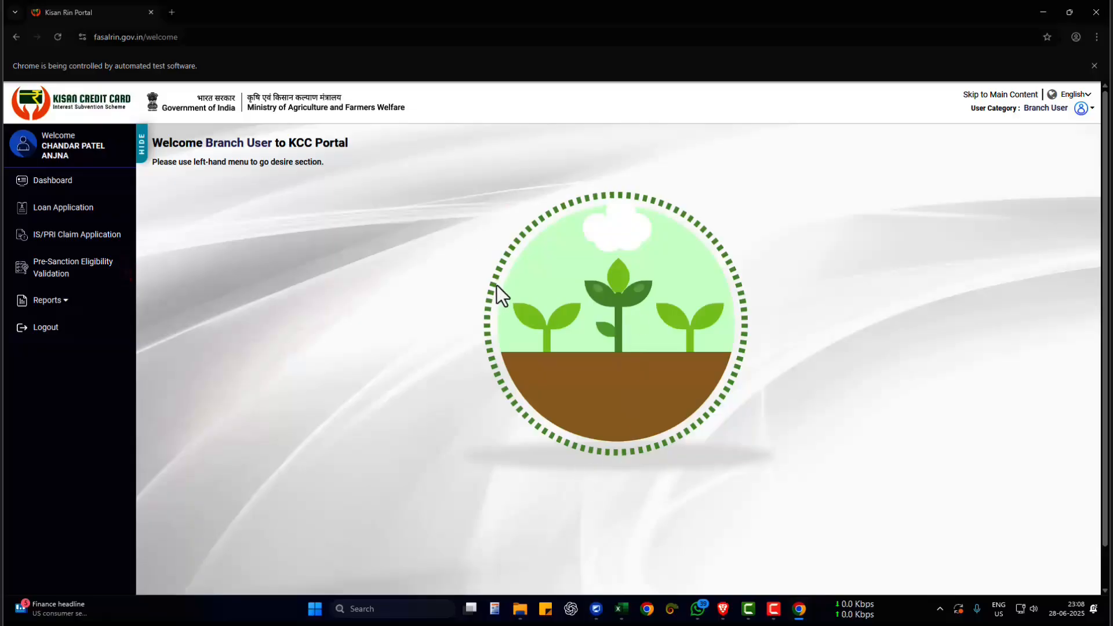
- Set the browser's page zoom to 50% for the portal
click(1096, 39)
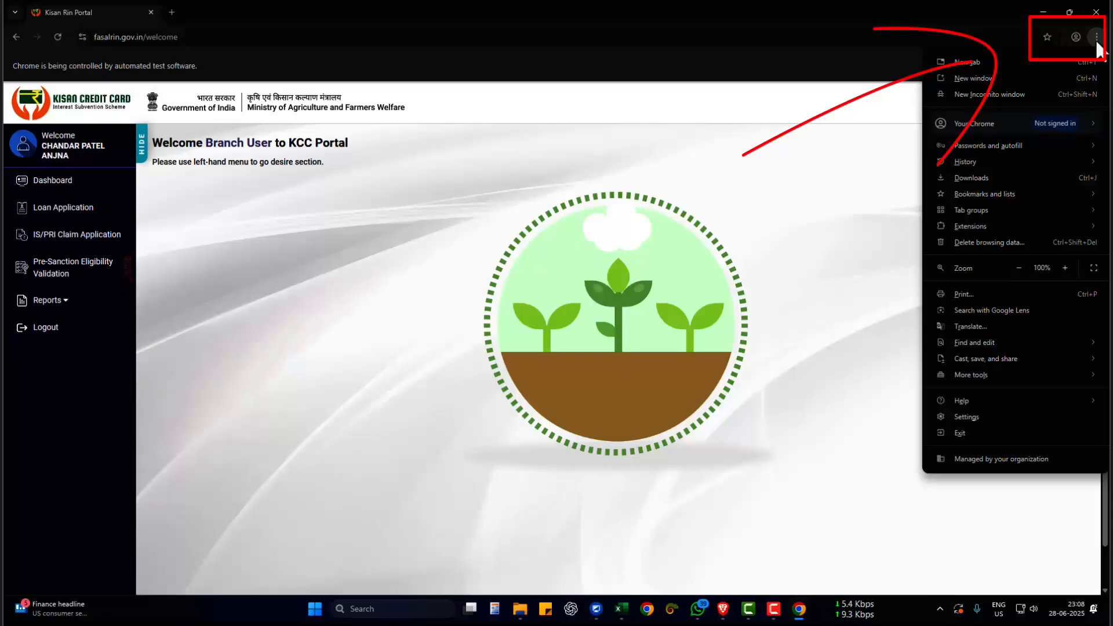
click(1098, 44)
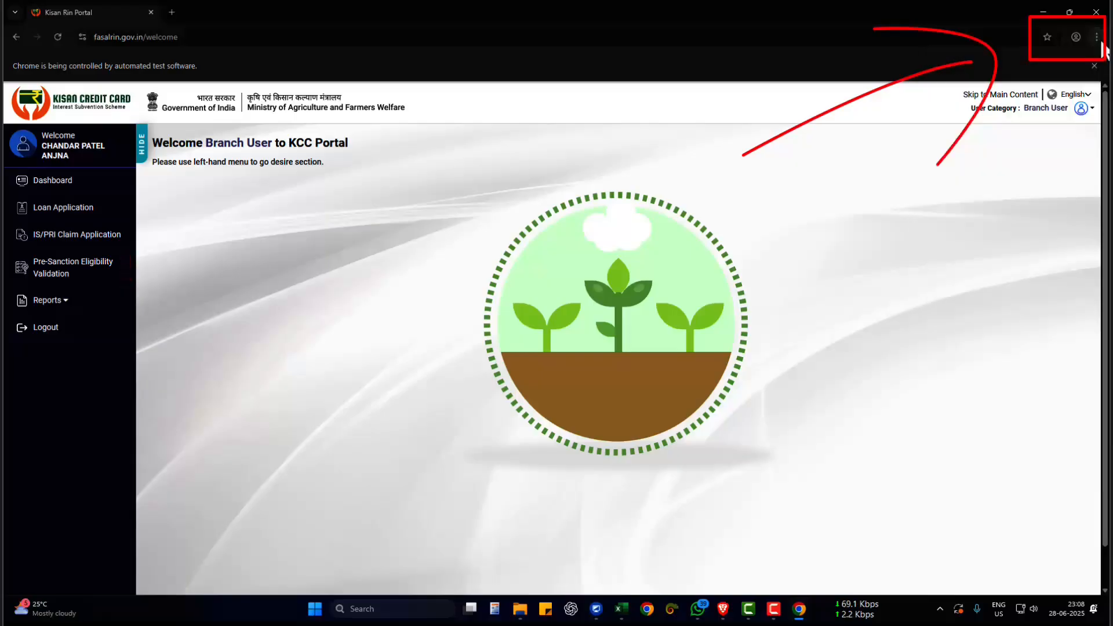
click(1101, 45)
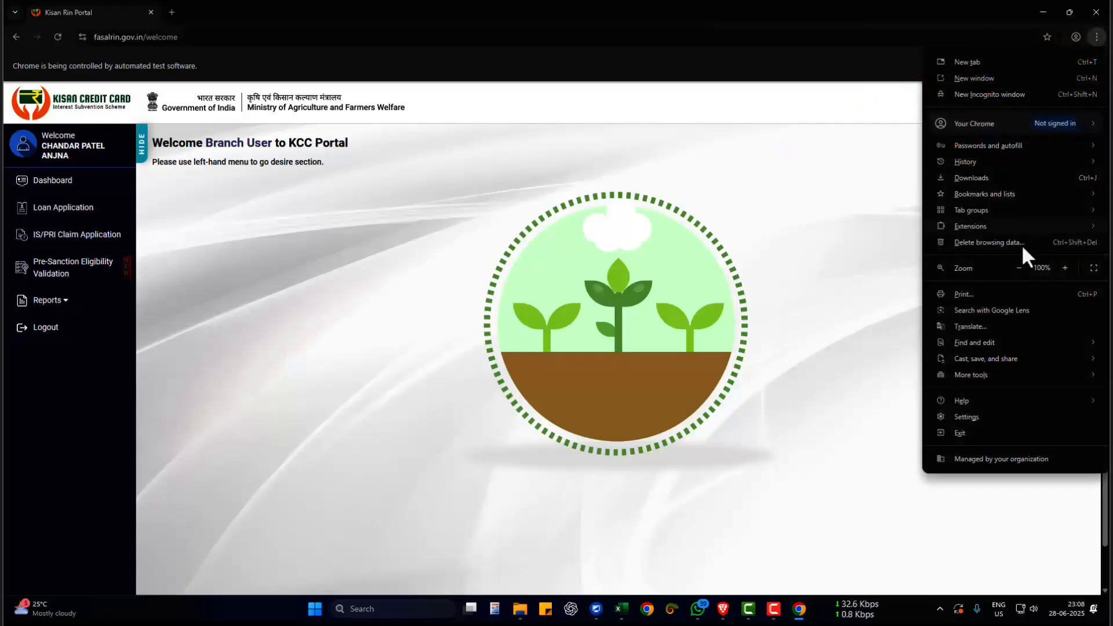
click(1019, 267)
click(1018, 268)
click(1018, 268)
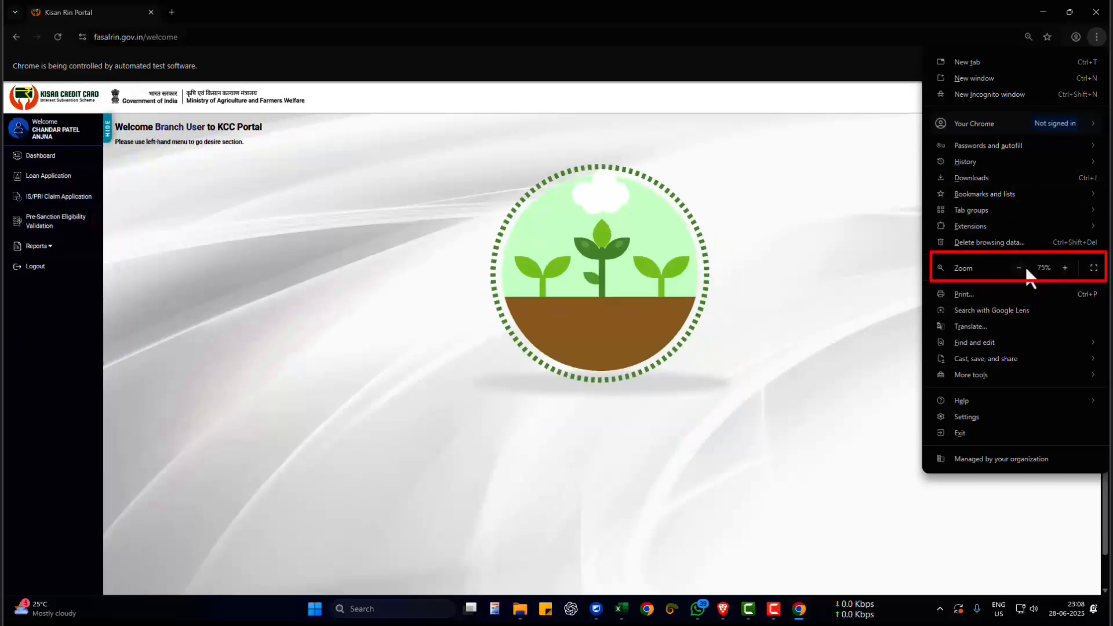
click(1025, 266)
click(1025, 267)
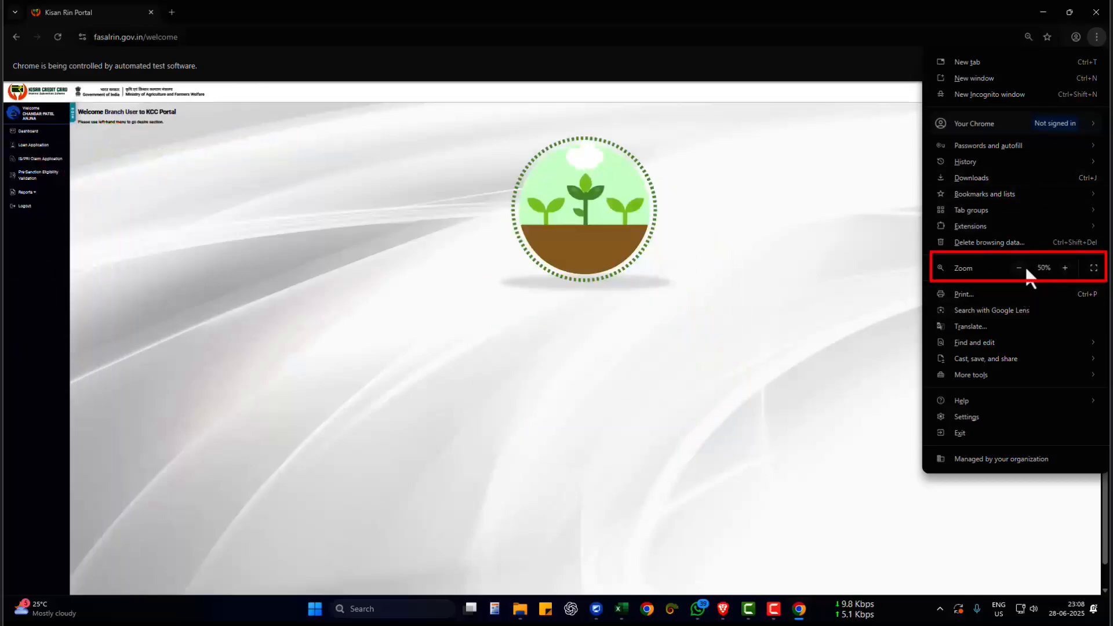
- Set the portal's page zoom to 75% and close the browser's automated test notice
click(1065, 268)
click(1065, 267)
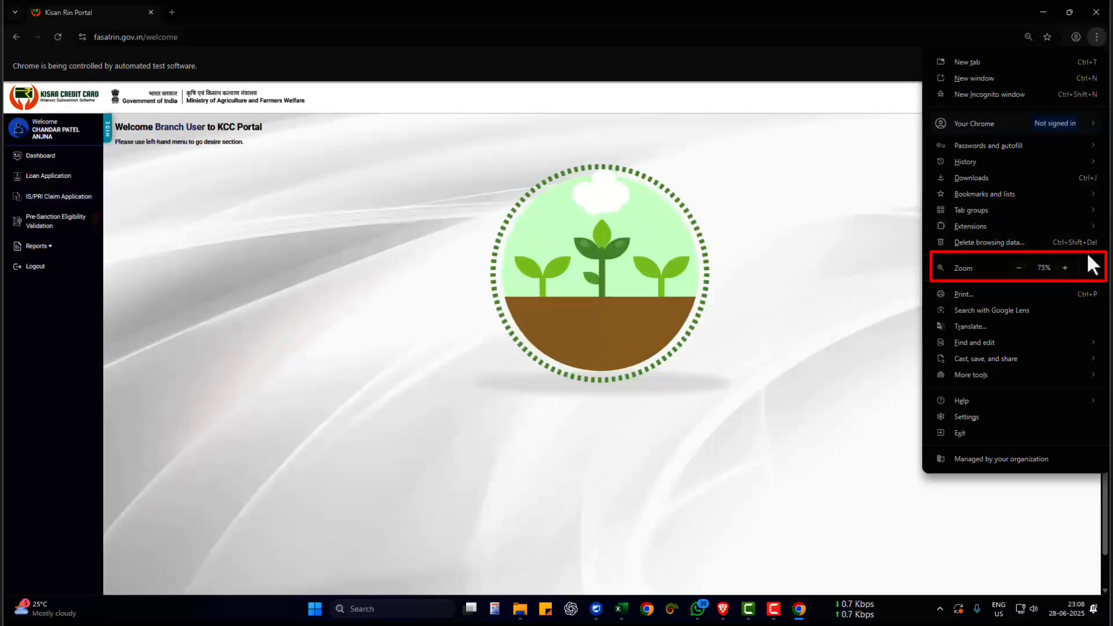
click(780, 232)
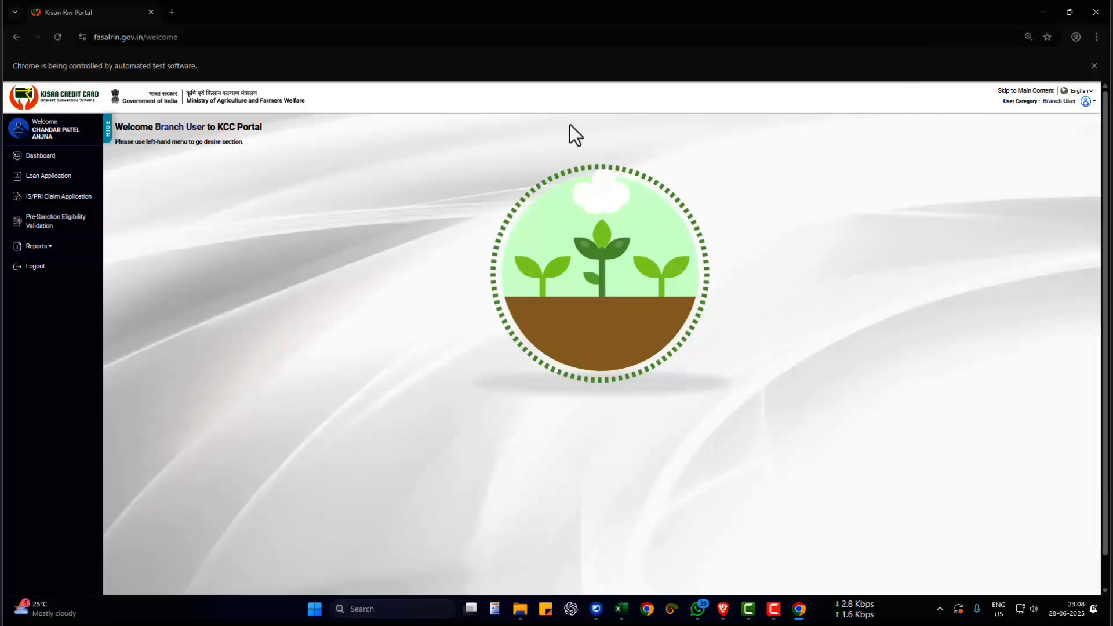
click(1093, 66)
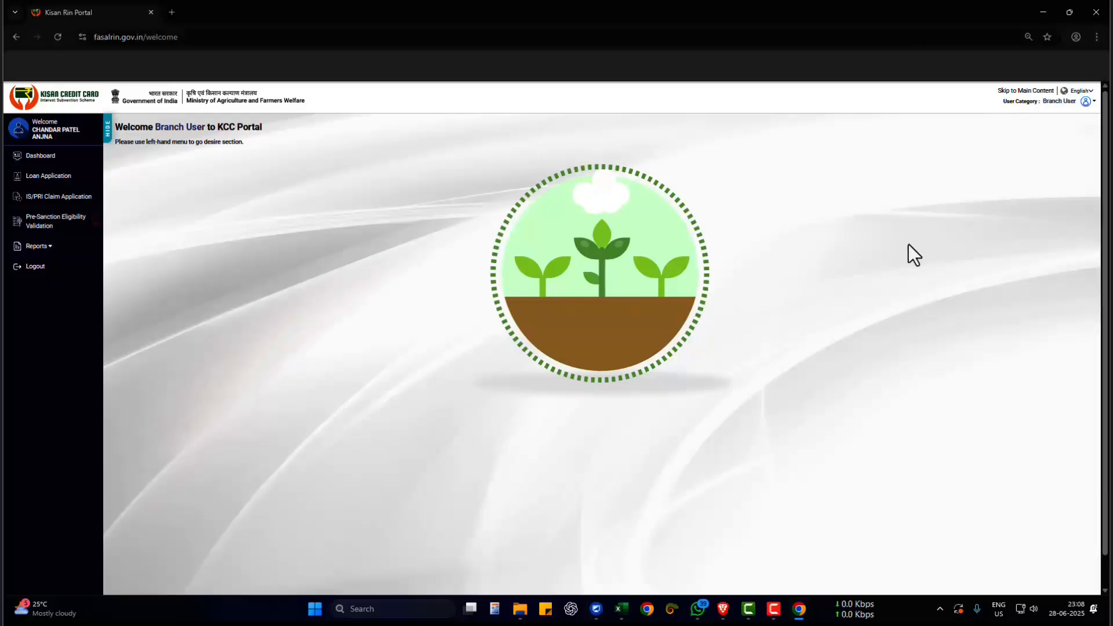
click(1046, 8)
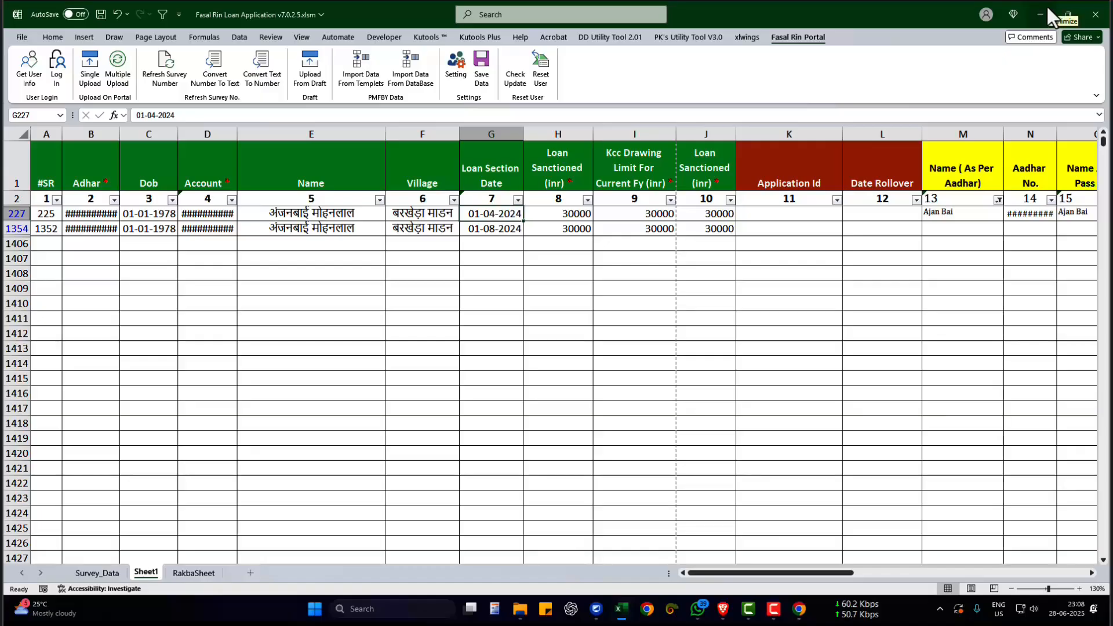
click(800, 612)
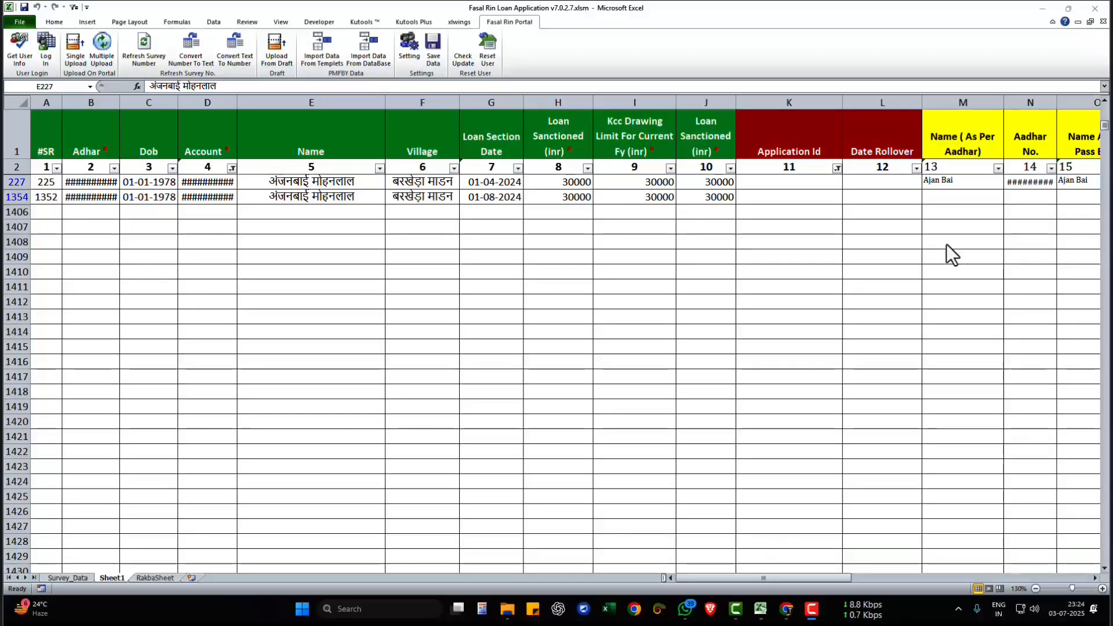
- In Excel, upload the loan record in row 227 to the portal with Single Upload and switch to Chrome to watch it
click(266, 180)
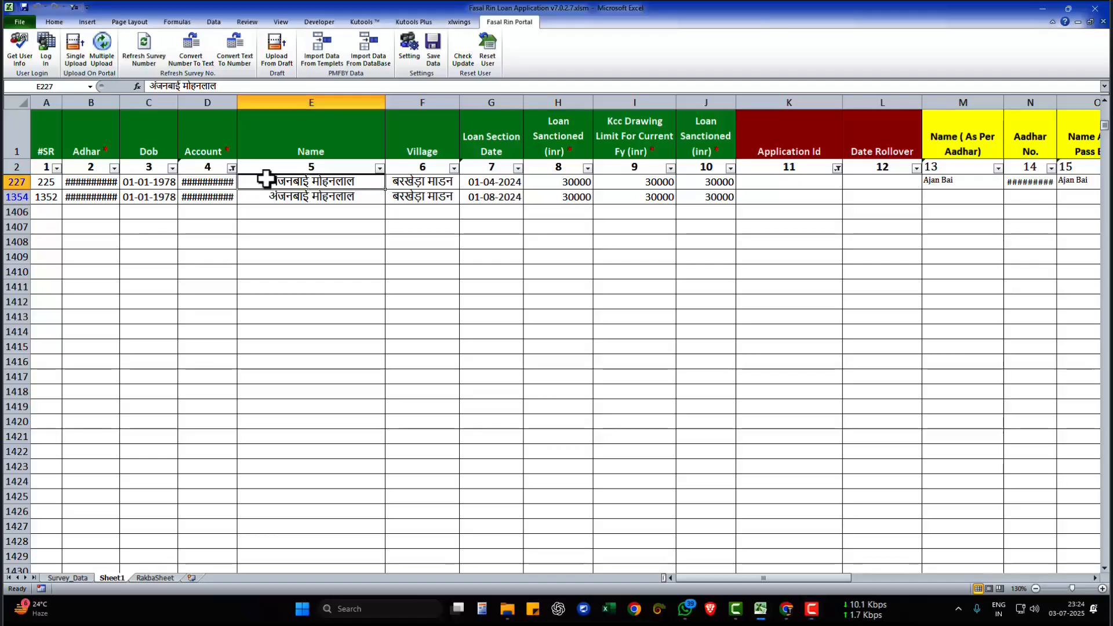
click(404, 184)
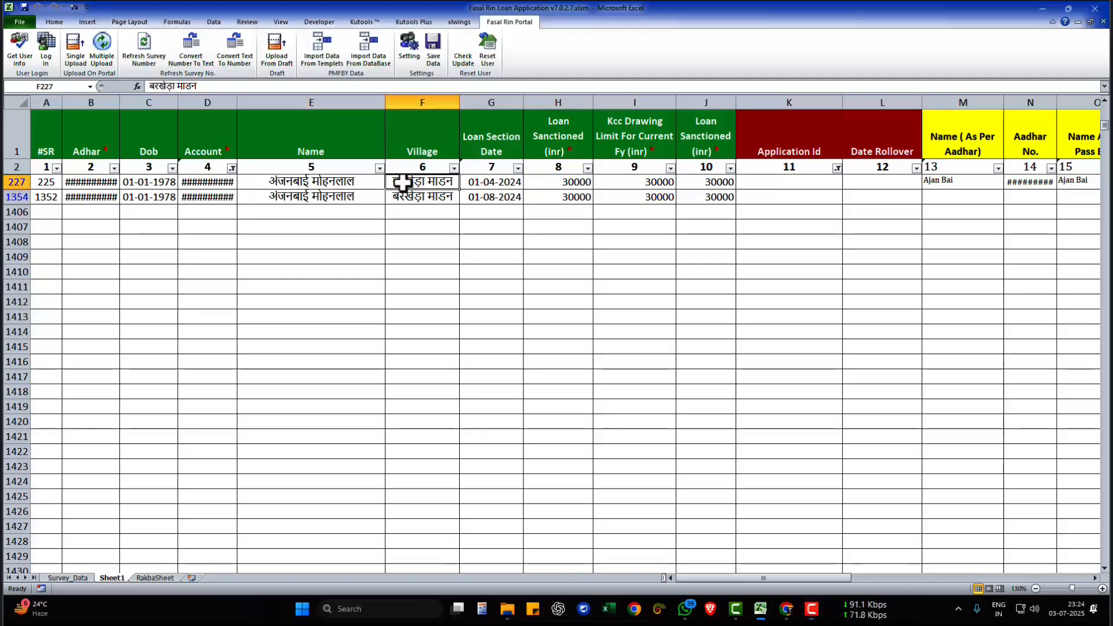
click(597, 183)
click(692, 183)
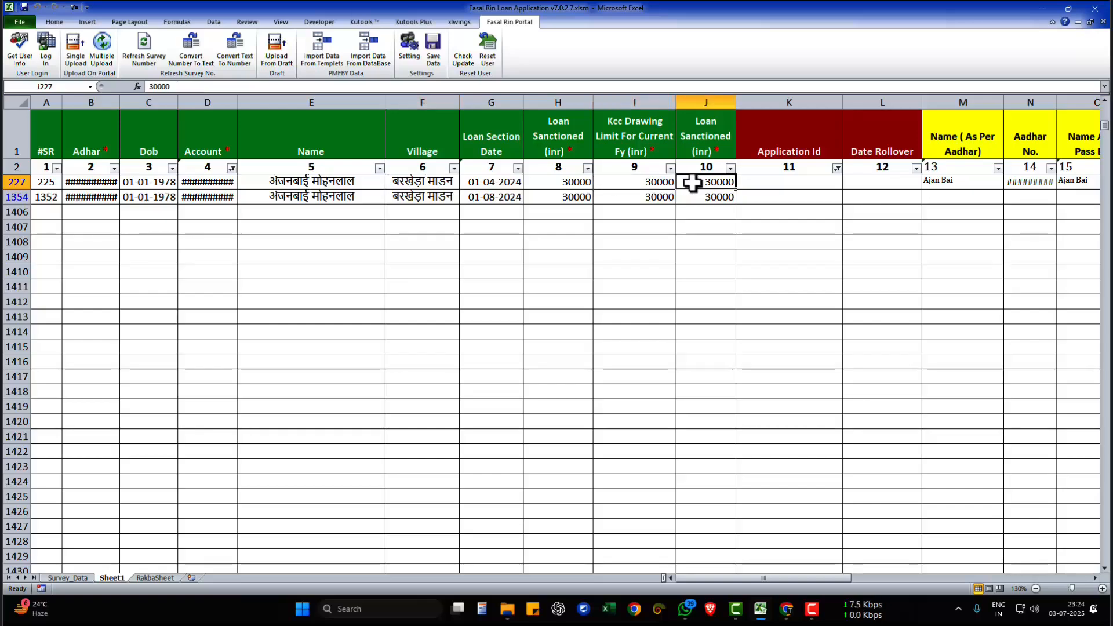
click(287, 188)
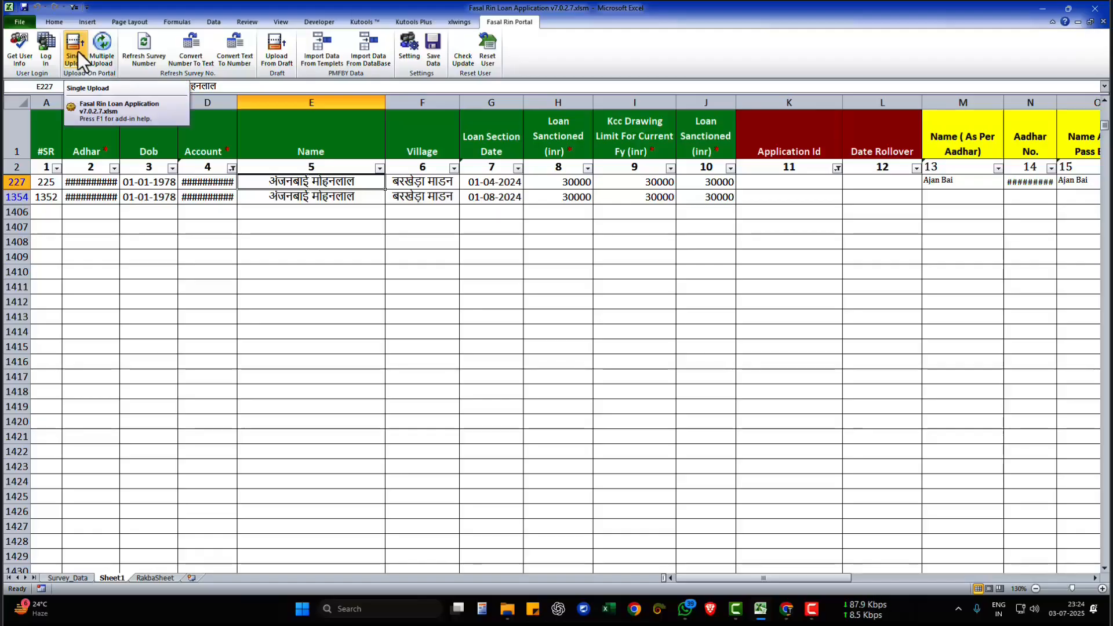
click(151, 177)
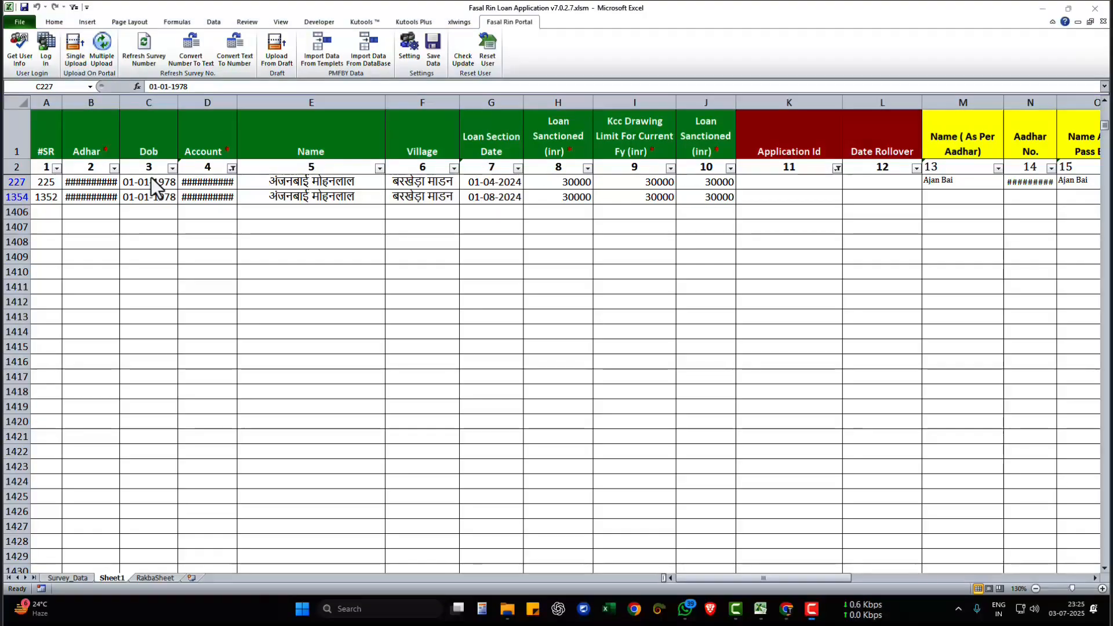
click(71, 57)
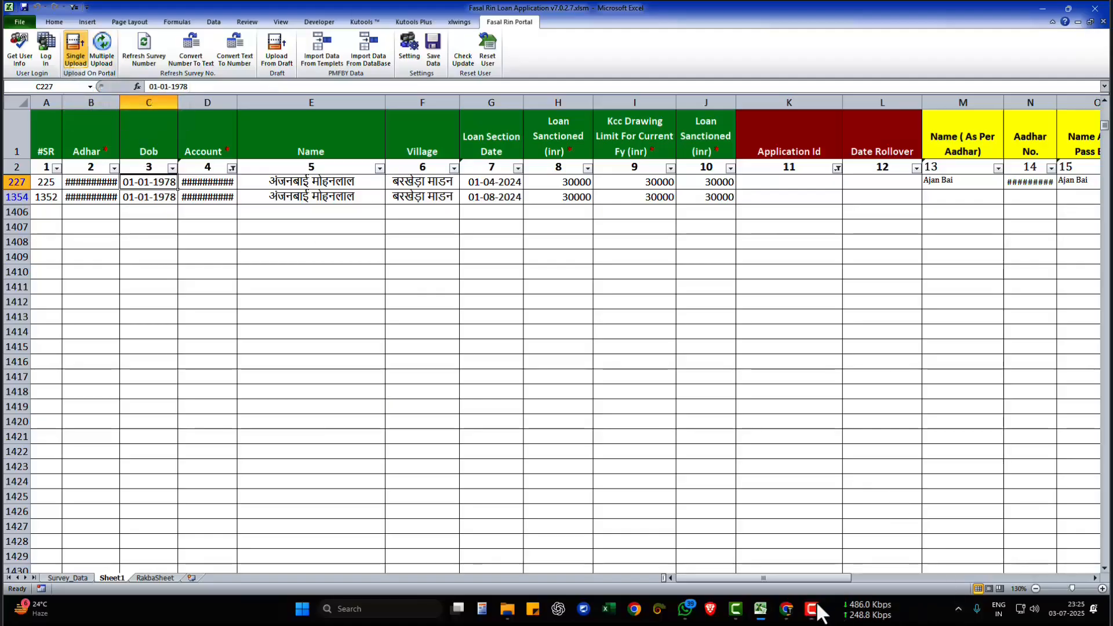
click(786, 608)
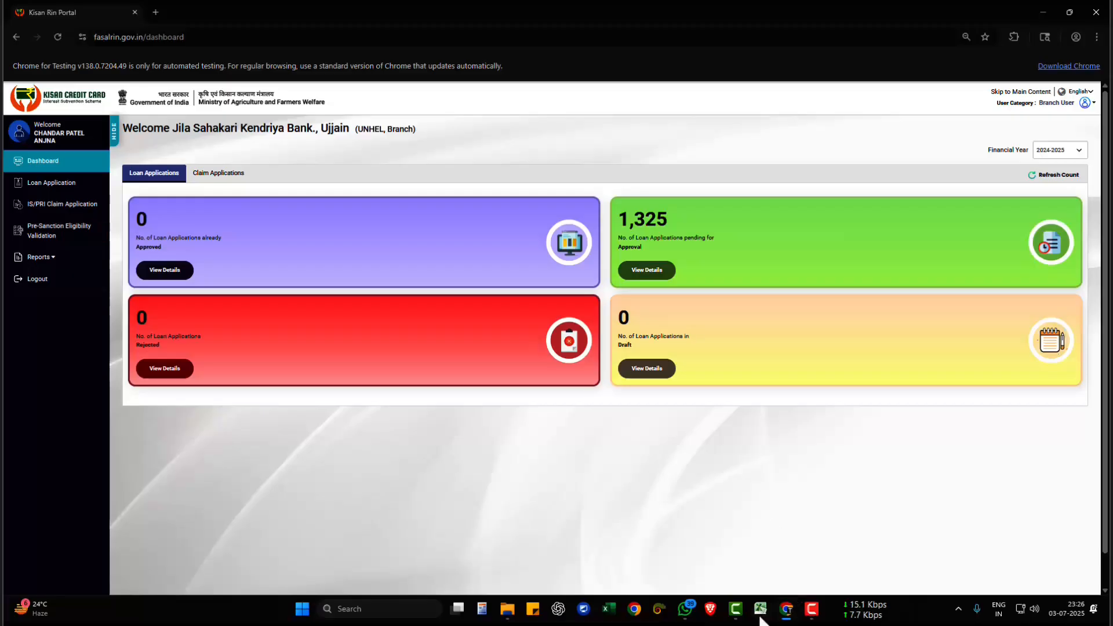
- Return to Excel and compare the Application Id cells of the records in rows 227 and 1354
mouse_move(760, 610)
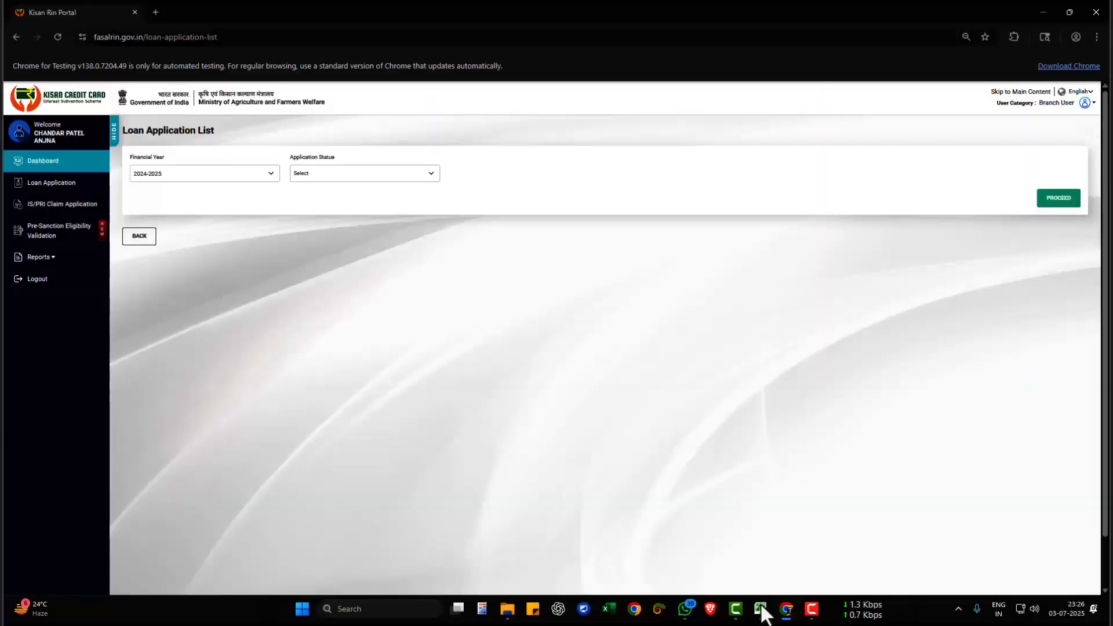
click(760, 610)
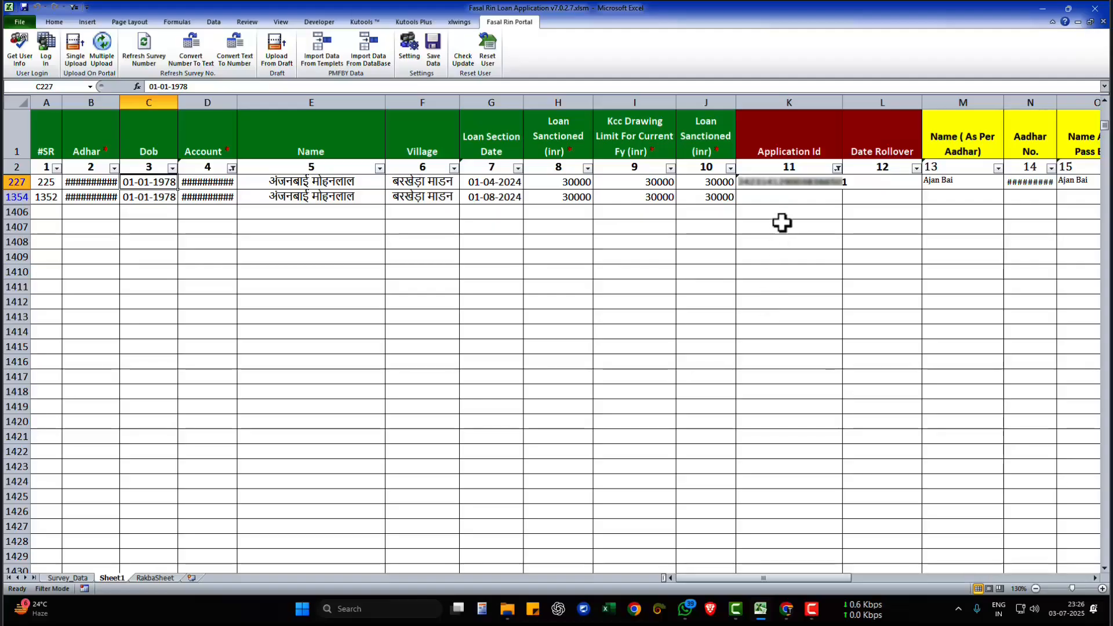
click(780, 182)
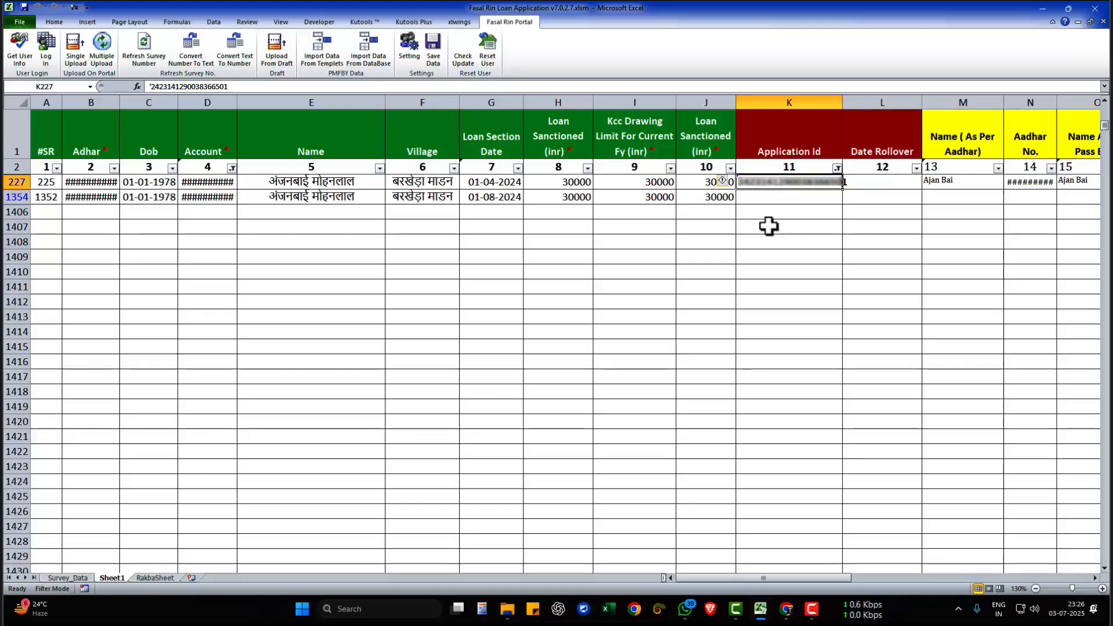
click(764, 198)
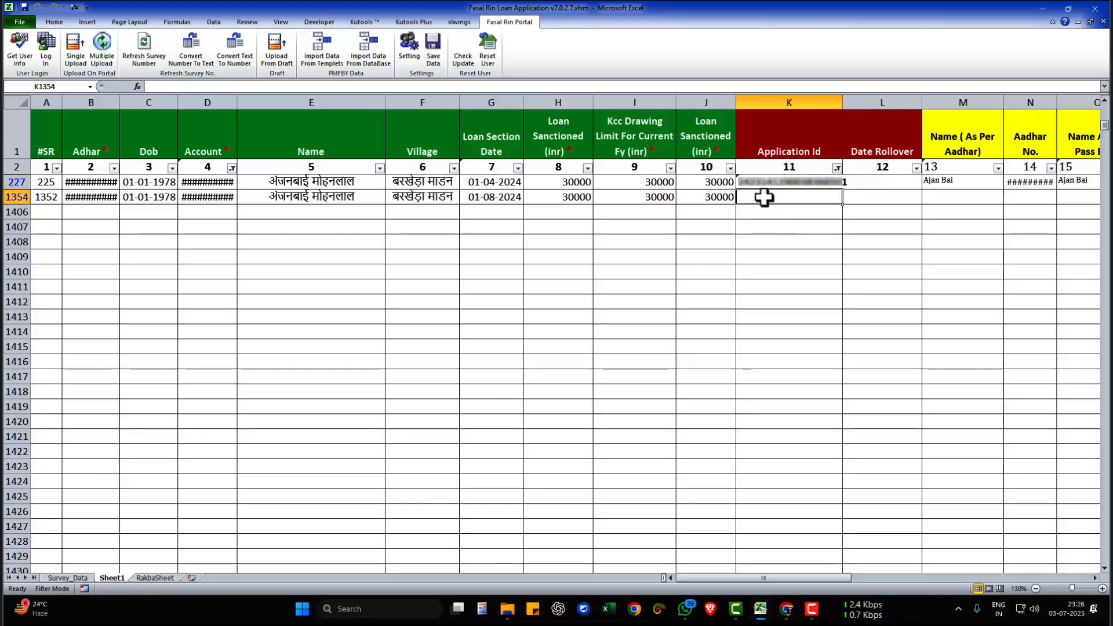
click(794, 181)
drag(821, 579, 802, 551)
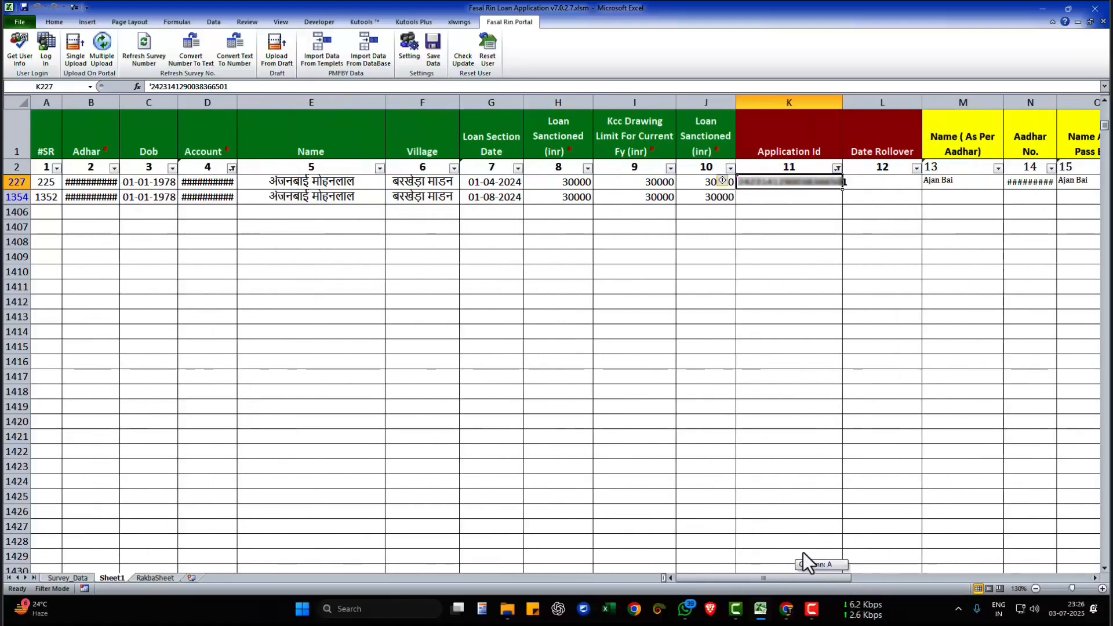
click(795, 200)
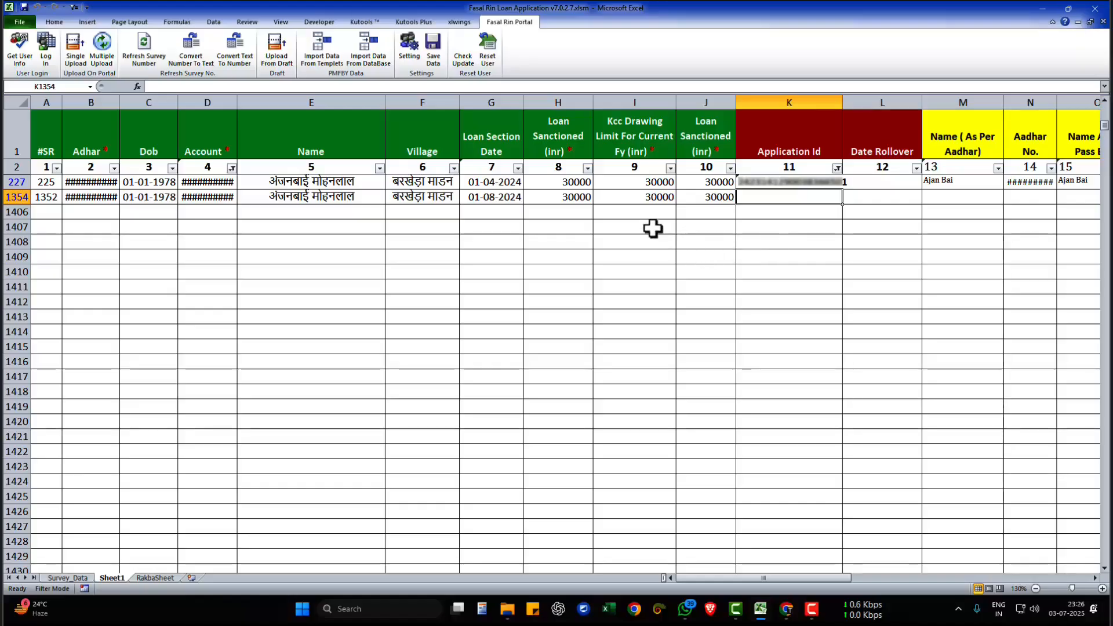
- Examine the land record on the Survey_Data sheet and return to Sheet1
click(69, 578)
click(186, 265)
click(111, 578)
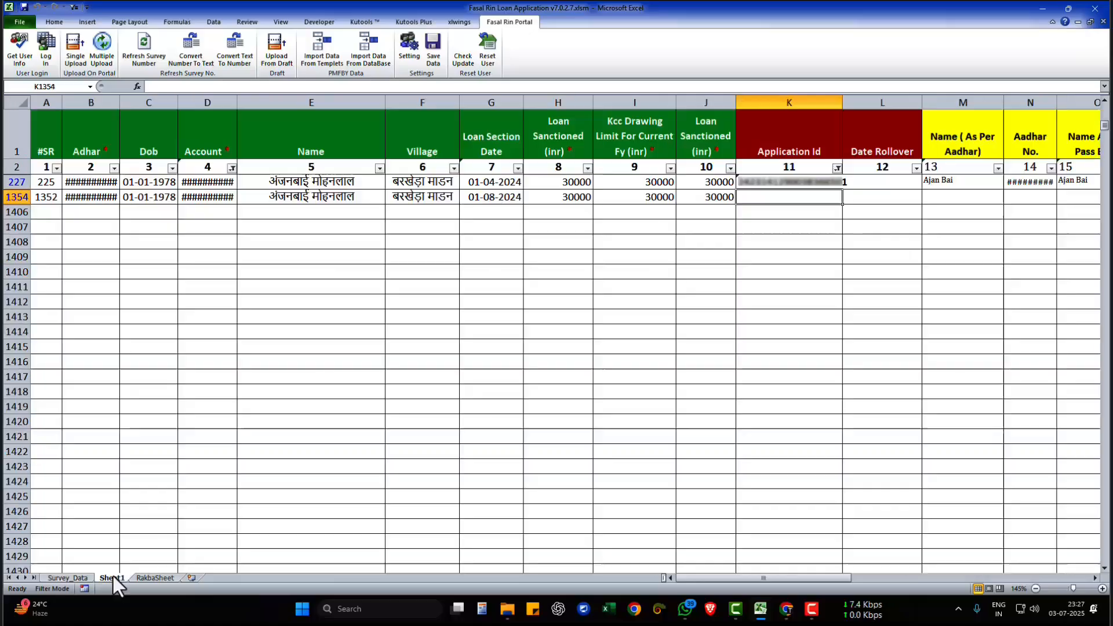
click(72, 578)
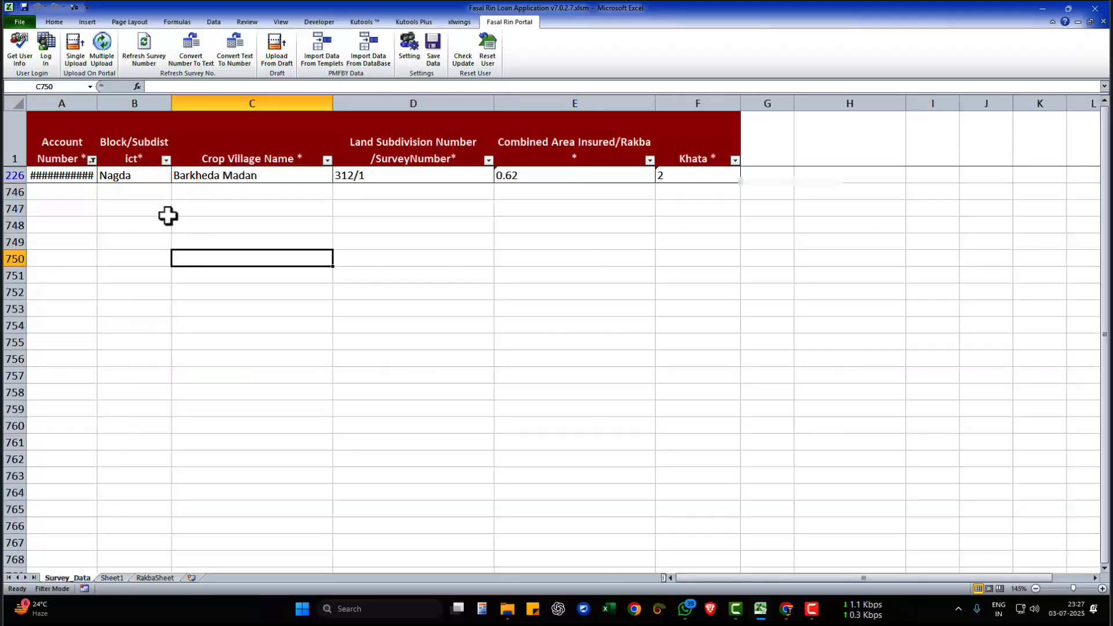
click(116, 570)
click(112, 578)
- Enable BypassLandDetails in the add-in settings, update them, and close the dialog without backing up the data
click(490, 197)
click(410, 49)
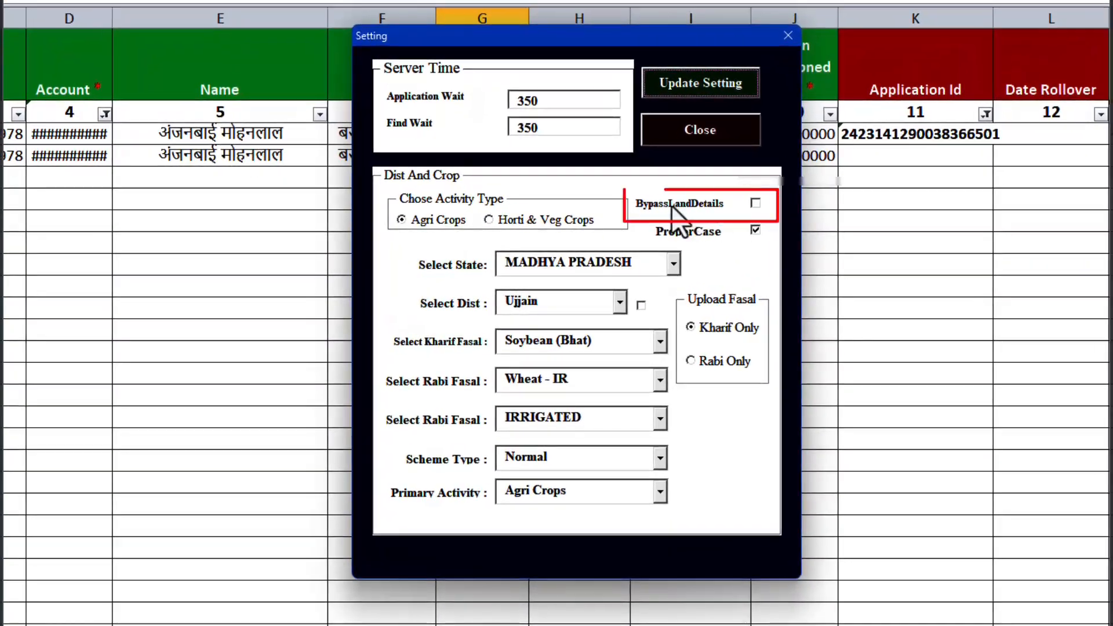
click(756, 204)
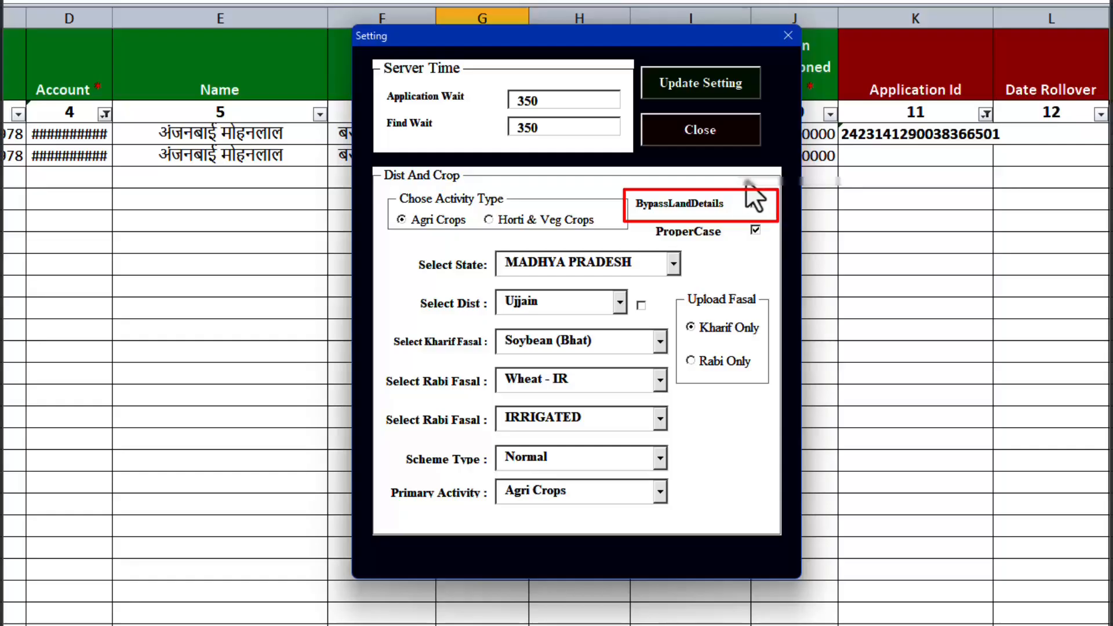
click(730, 92)
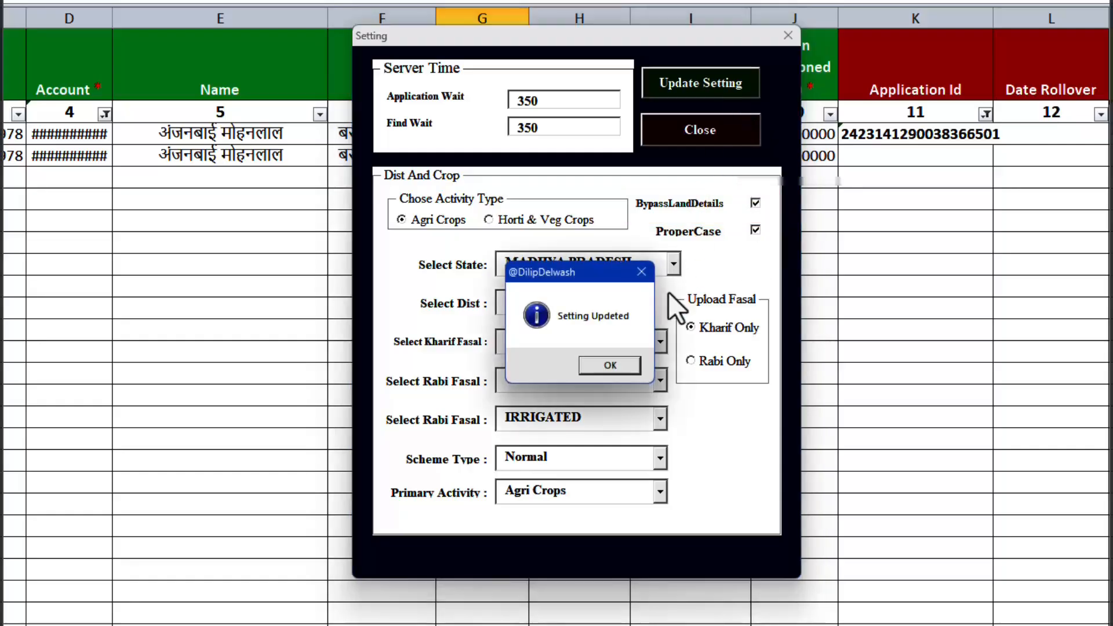
click(592, 372)
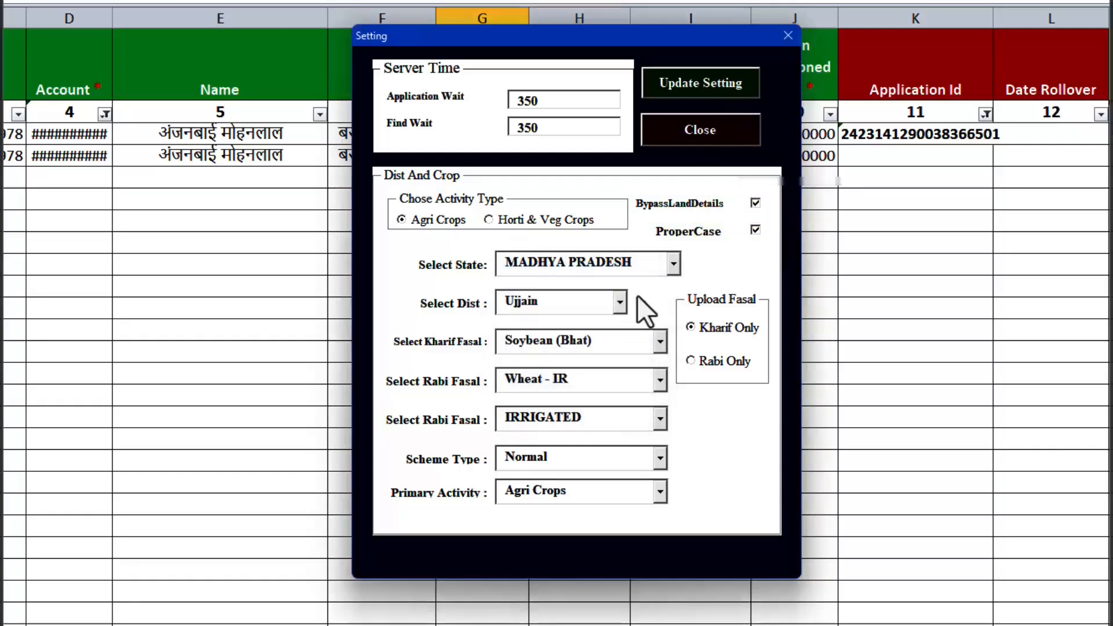
click(686, 143)
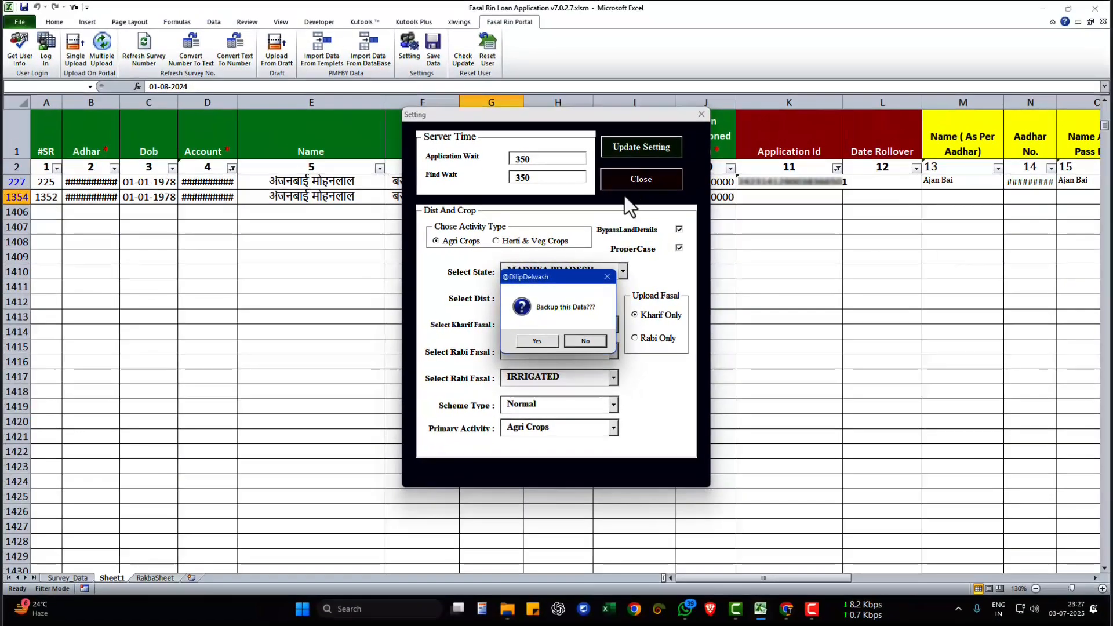
click(593, 346)
click(637, 199)
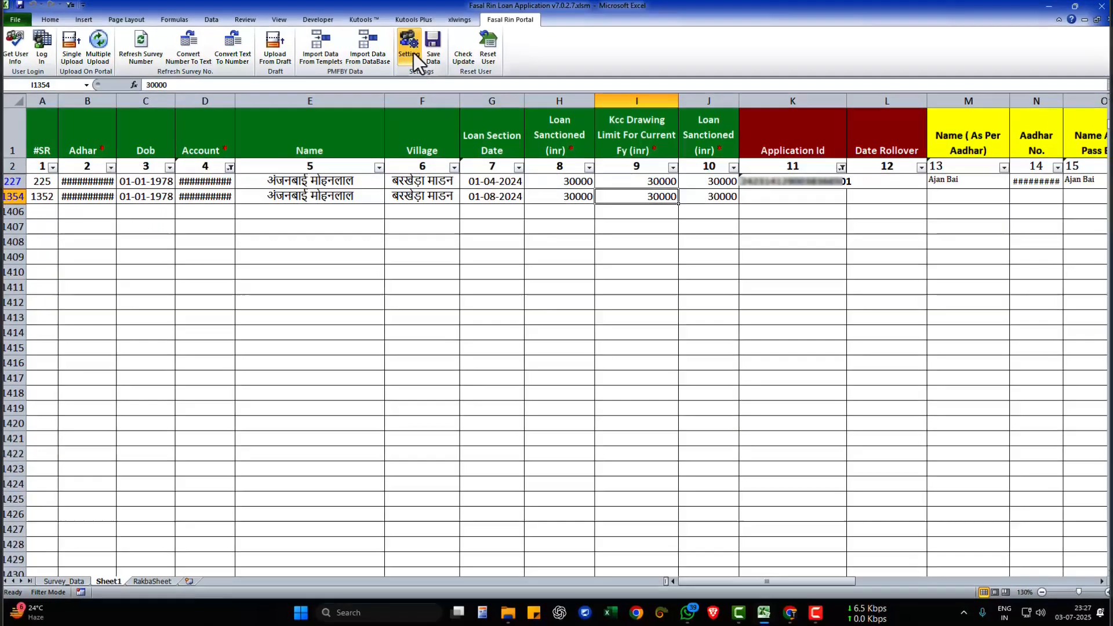
- Set Upload Fasal to Rabi Only, keeping Wheat - IR as the Rabi crop, and update the settings without backing up the data
click(412, 51)
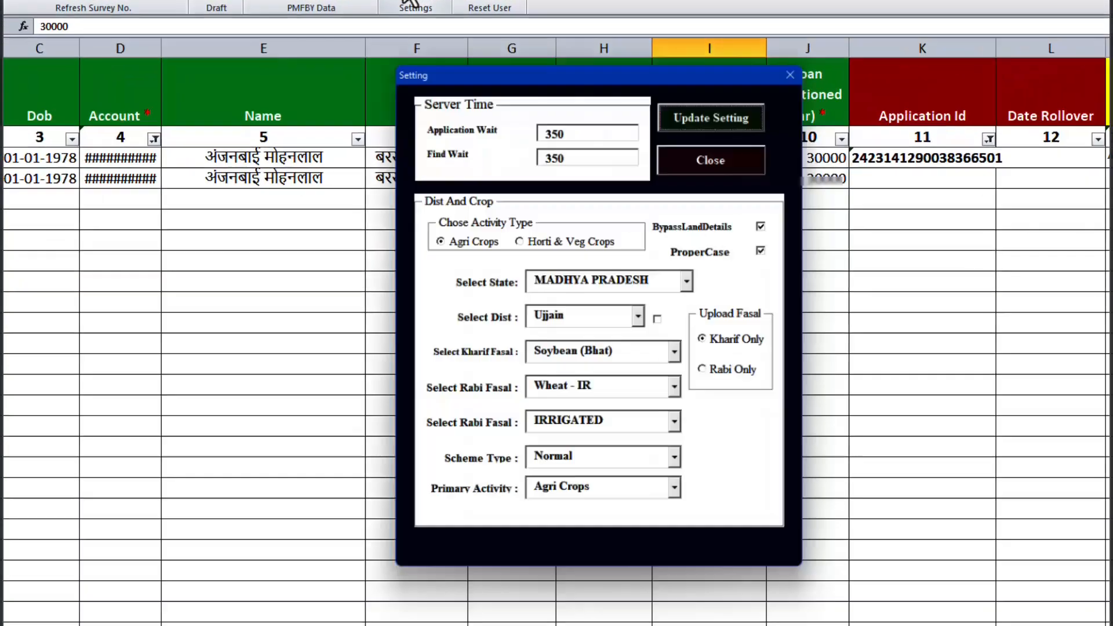
click(775, 390)
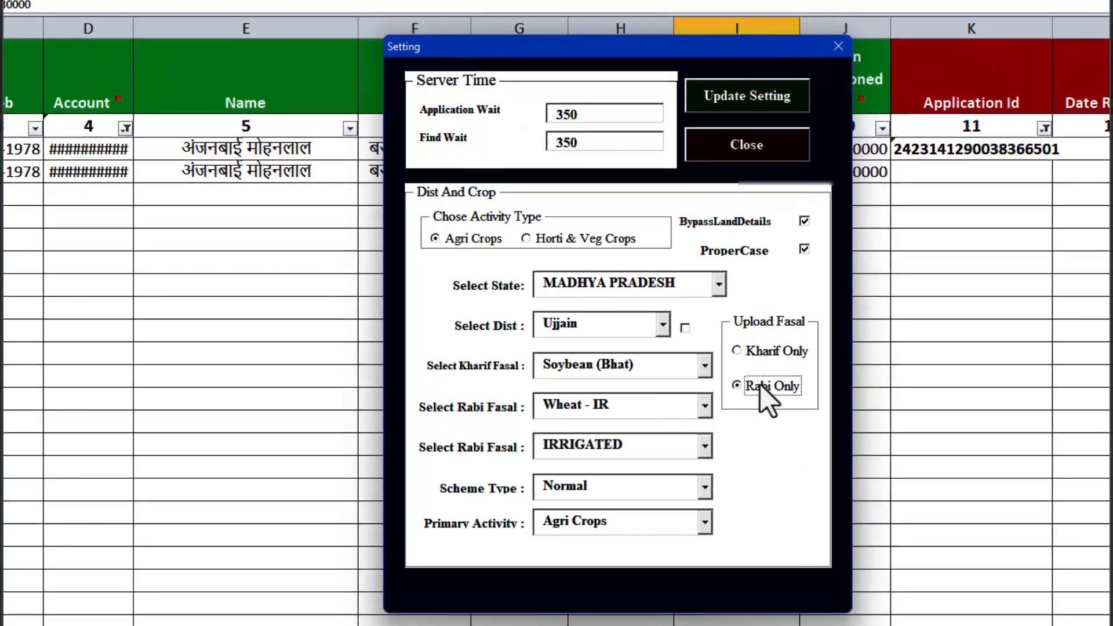
click(705, 406)
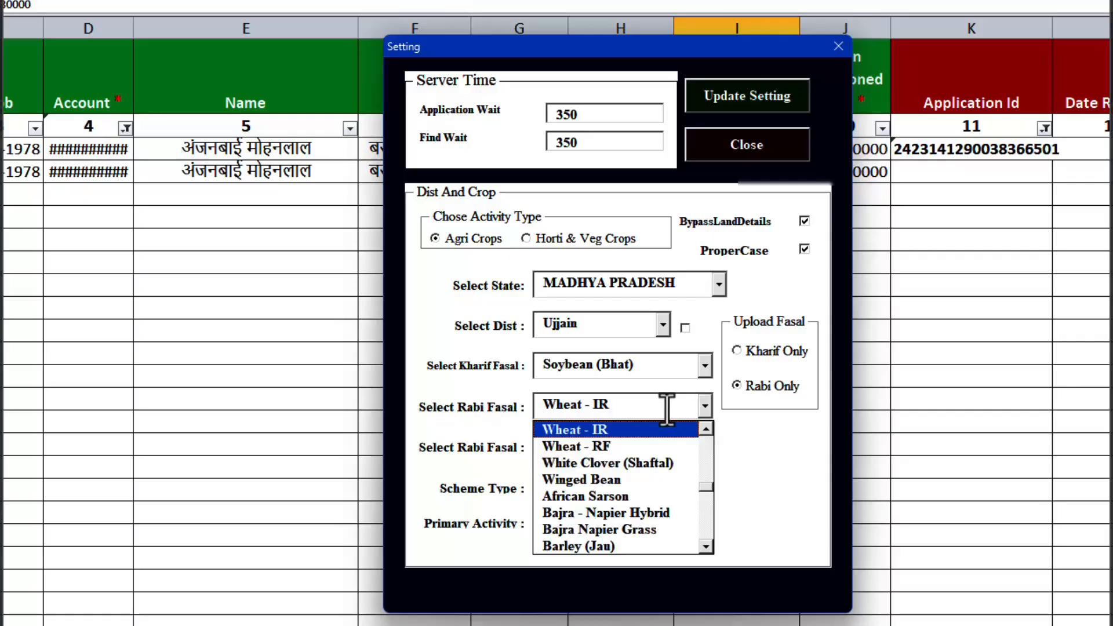
click(671, 407)
drag(638, 365, 543, 366)
drag(639, 405, 544, 406)
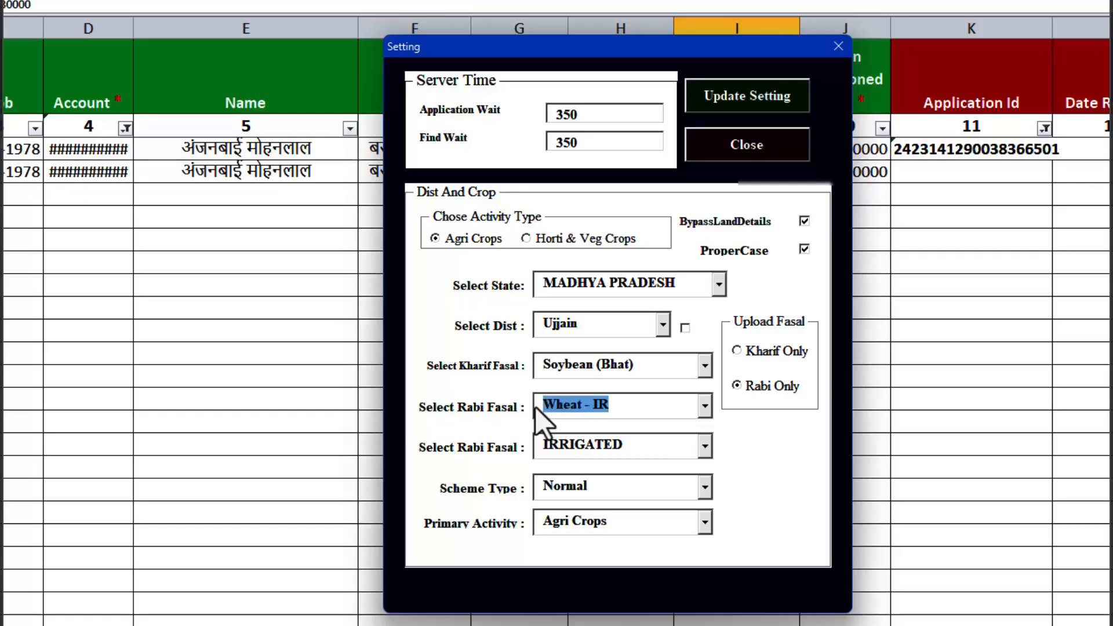
click(738, 388)
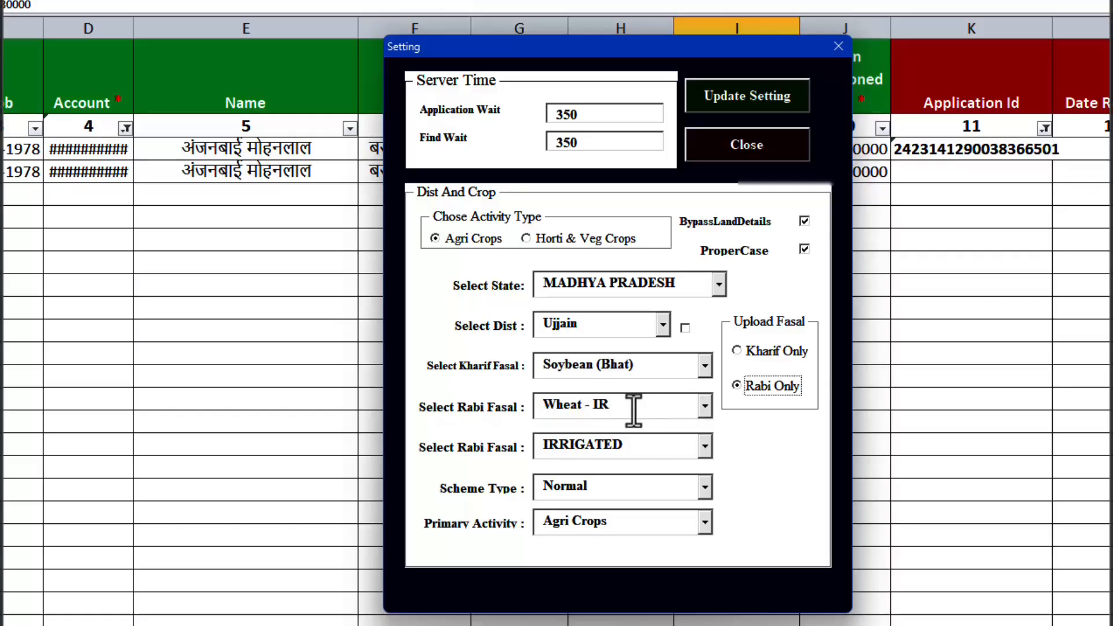
drag(633, 405, 530, 404)
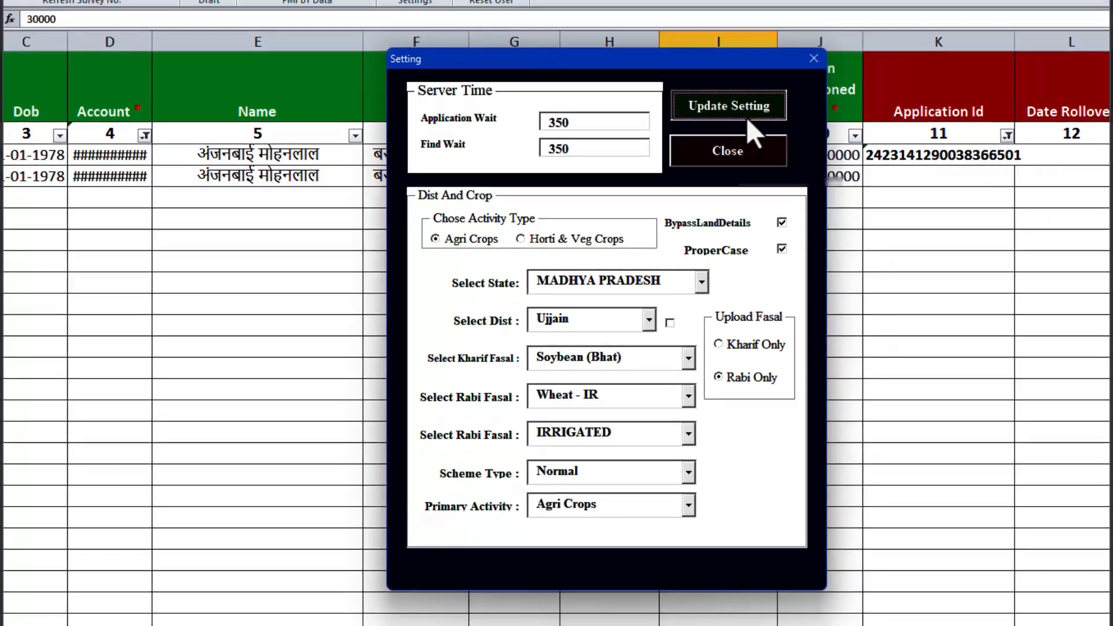
click(747, 96)
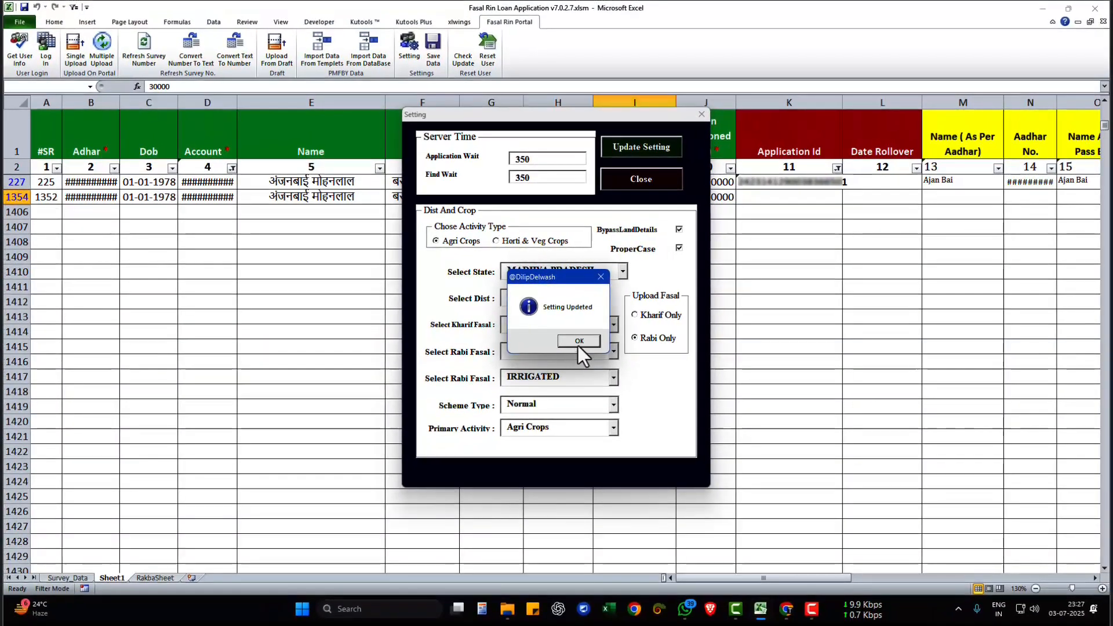
click(579, 343)
click(630, 186)
click(583, 342)
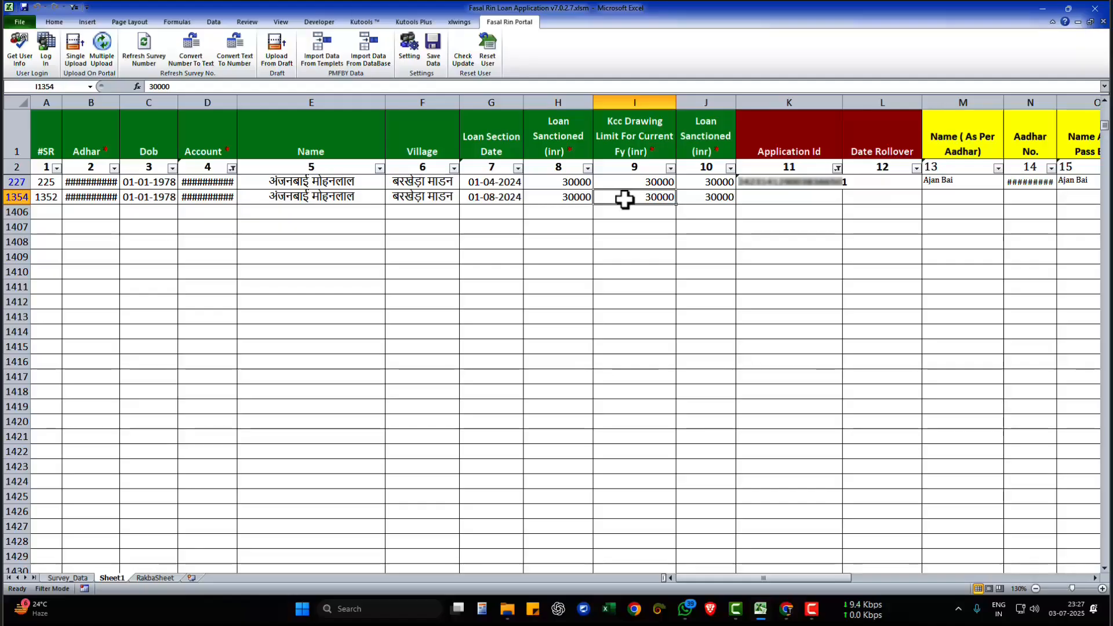
- Upload the loan record in row 1354 to the portal with Single Upload
click(153, 197)
click(255, 196)
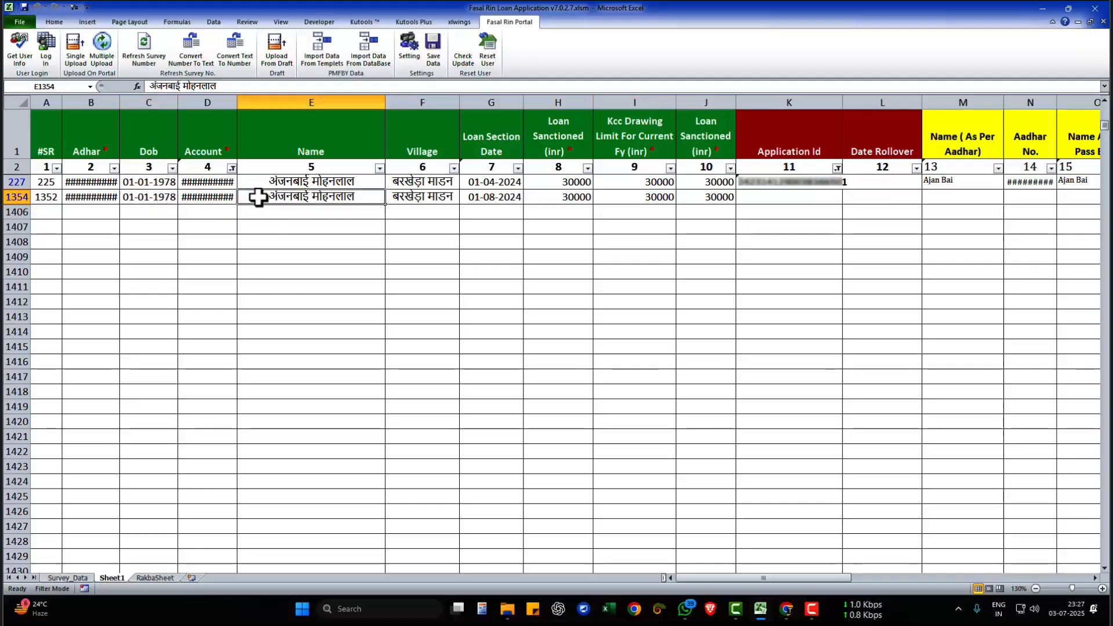
click(74, 60)
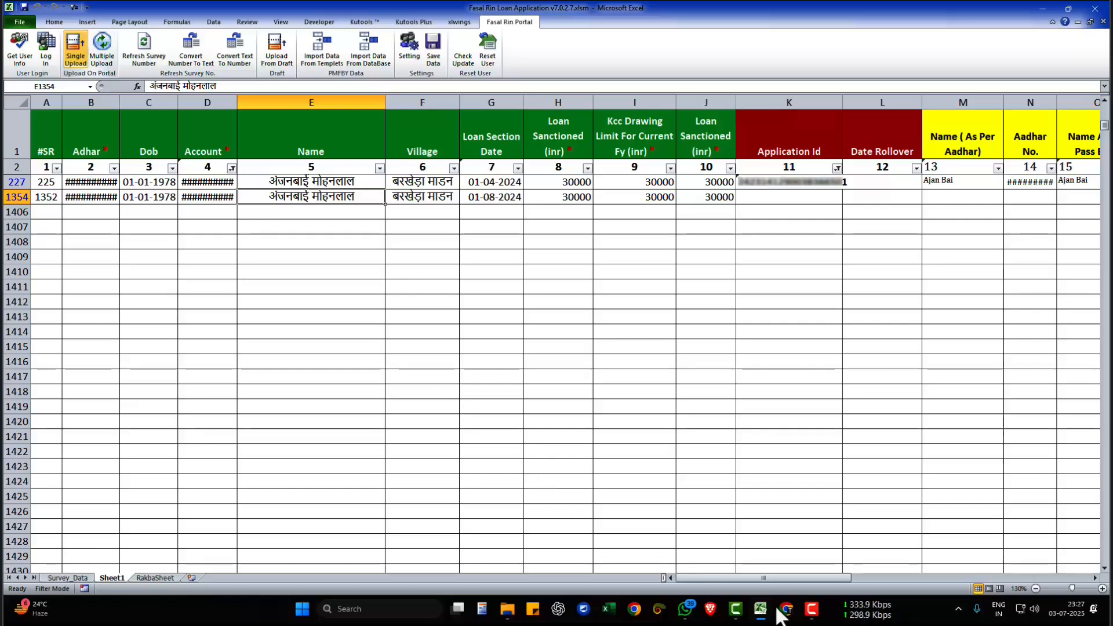
- Check the Loan Application List in the Kisan Rin Portal browser window and the add-in's Setting dialog in Excel, closing it without updating
click(786, 610)
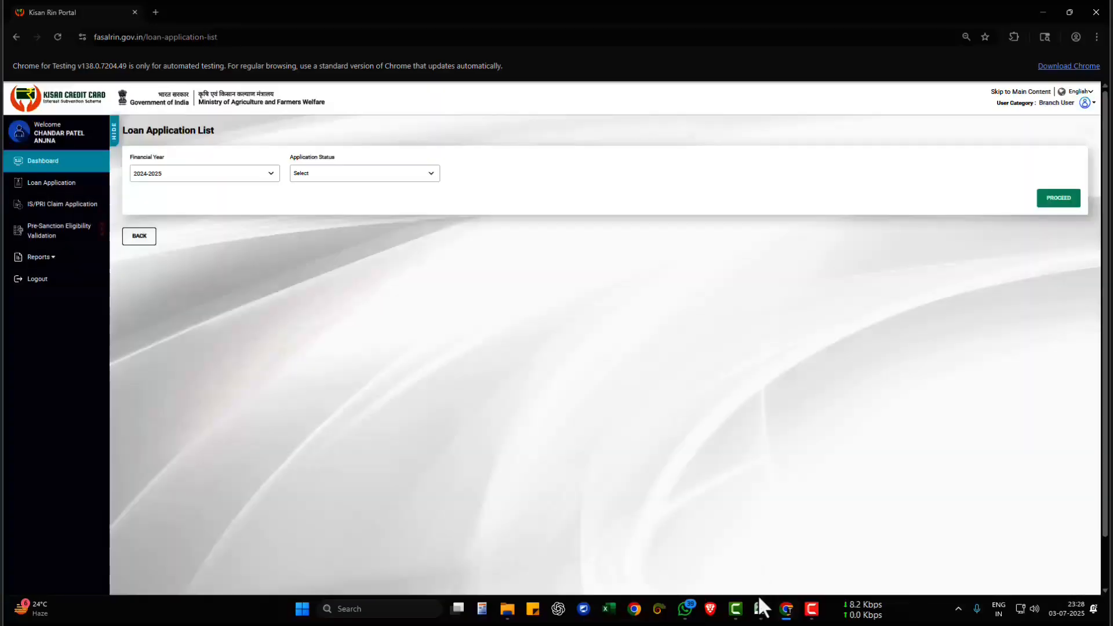
click(762, 609)
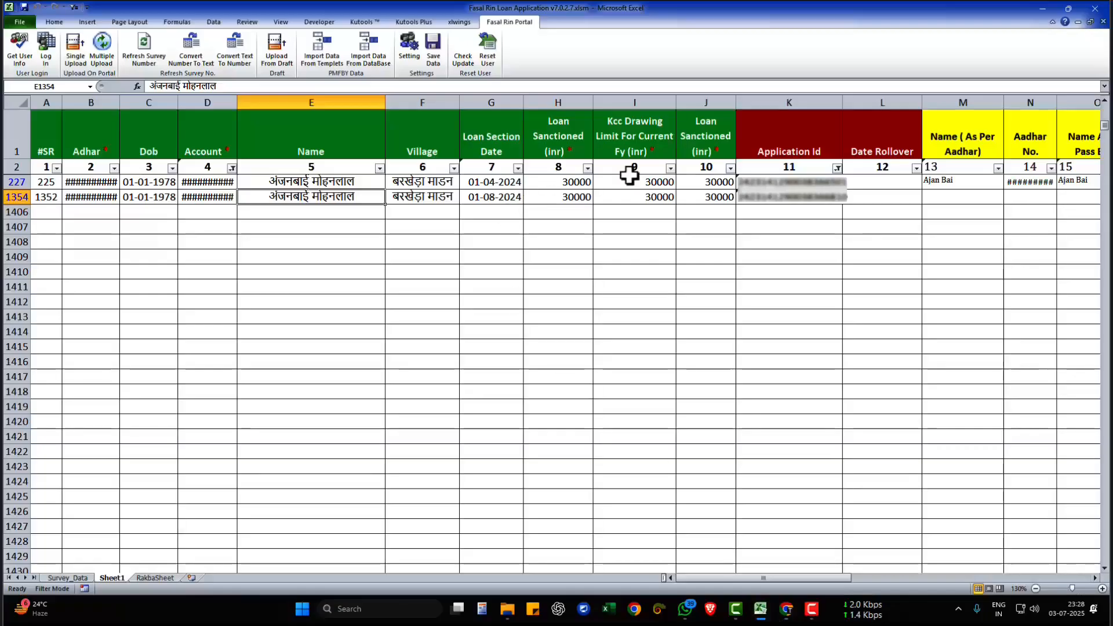
click(409, 48)
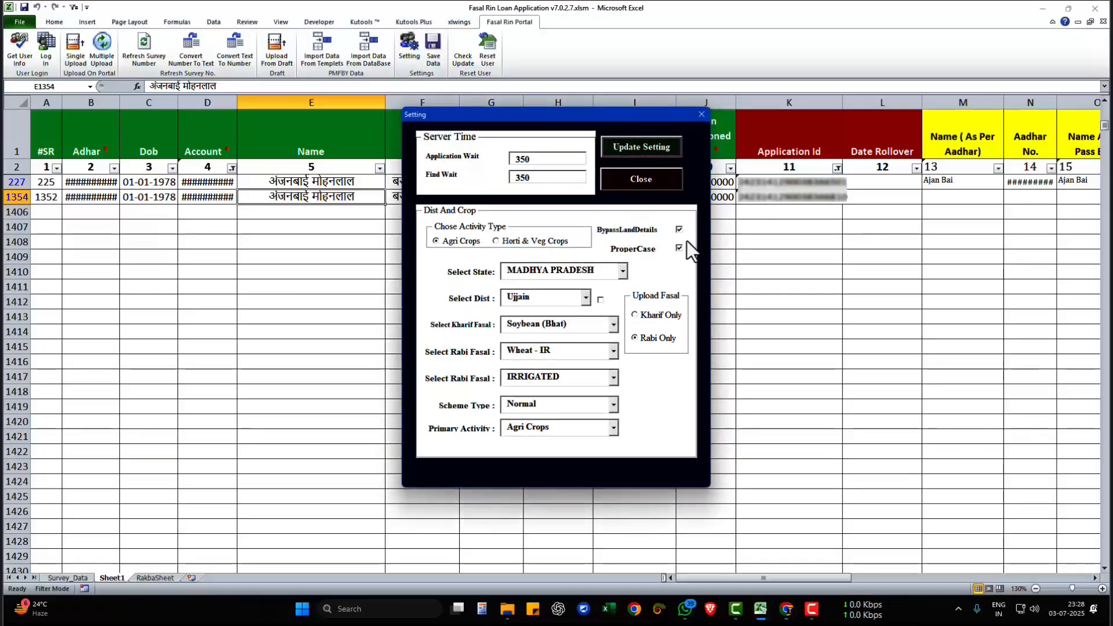
click(642, 179)
- Examine the Barkheda Madan land record in row 226 of the Survey_Data sheet
click(68, 578)
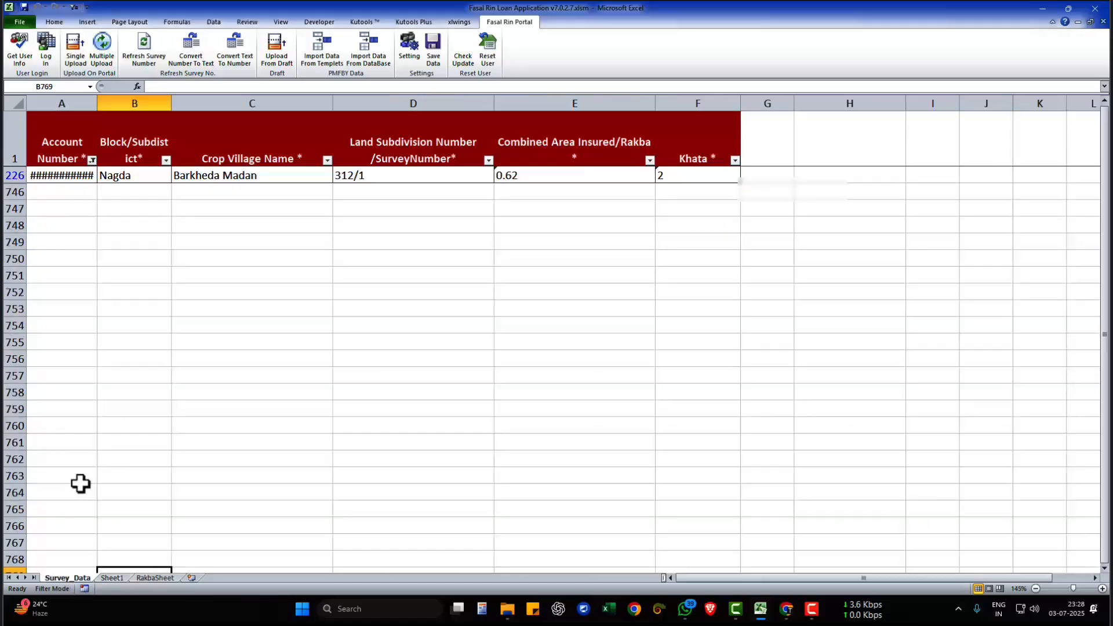
drag(67, 175, 690, 184)
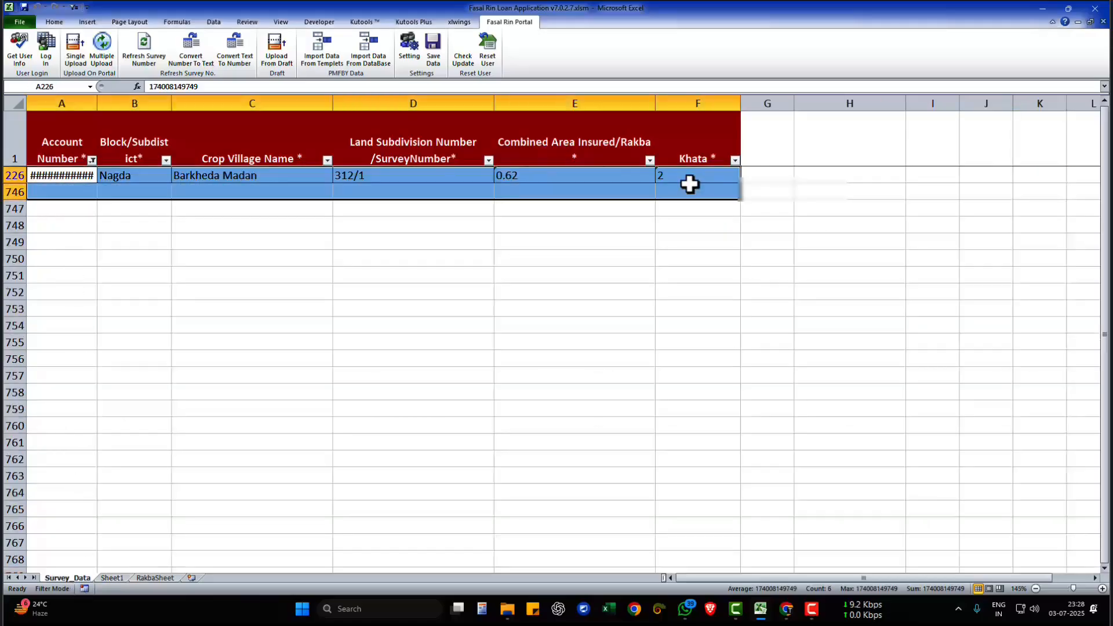
click(591, 295)
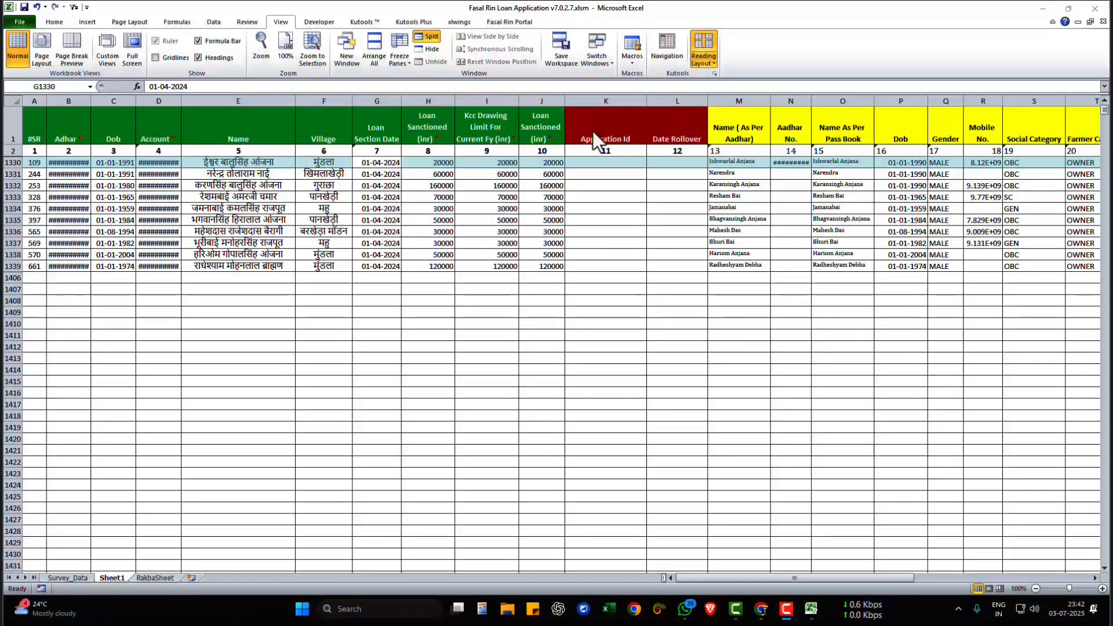
- Turn off the Reading Layout highlighting on Sheet1
click(701, 56)
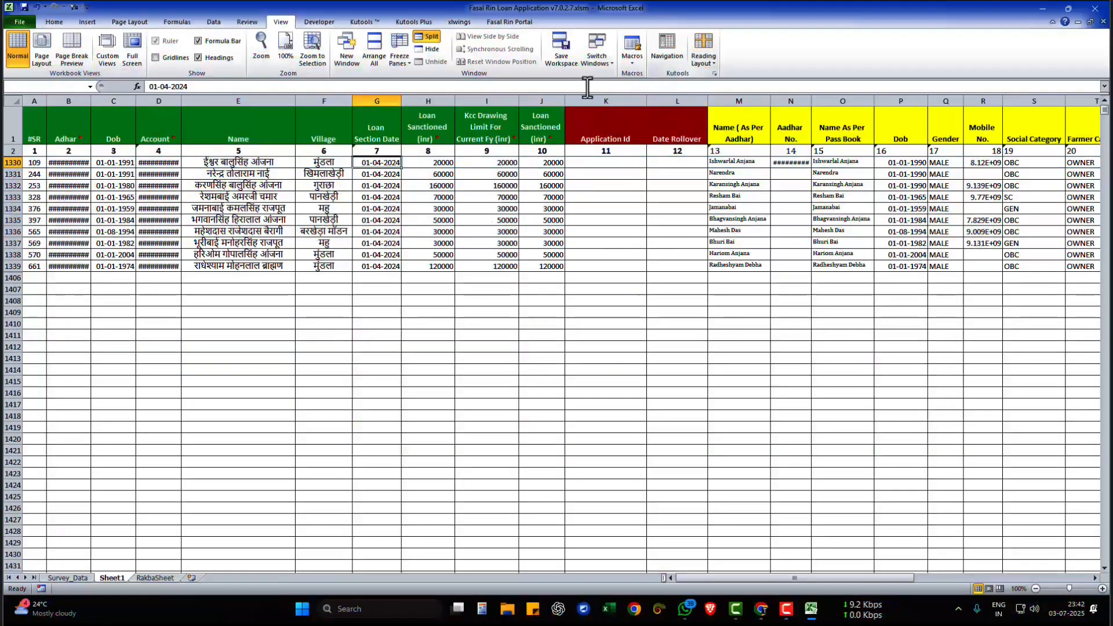
drag(318, 163, 311, 204)
click(321, 165)
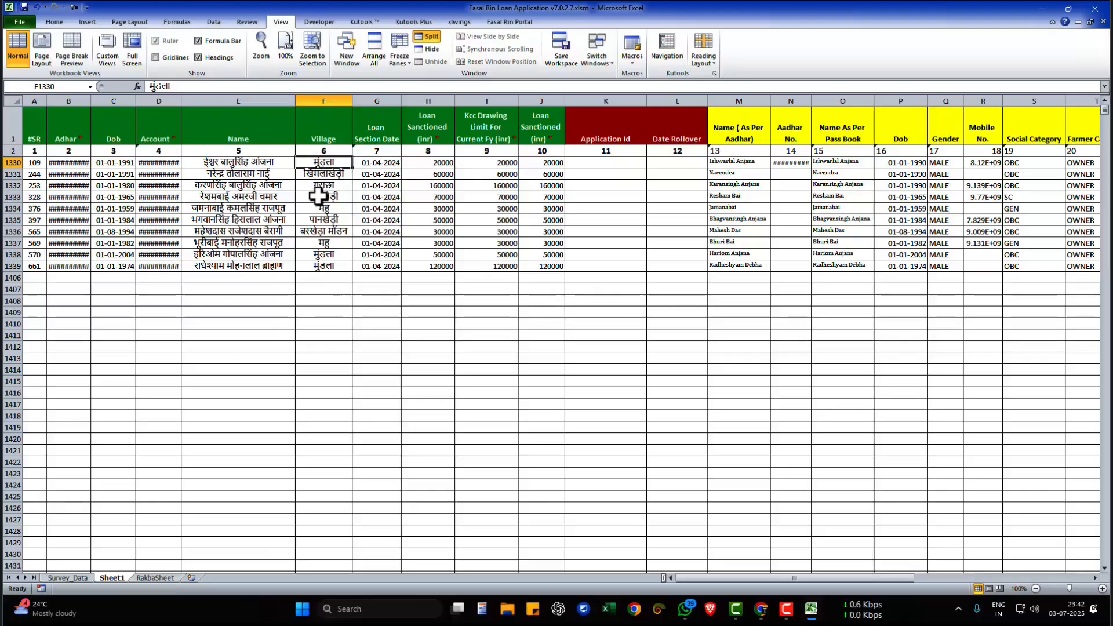
- Insert a blank row at row 1333 of Sheet1 to separate the first three loan records from the rest
click(321, 196)
key(shift+space)
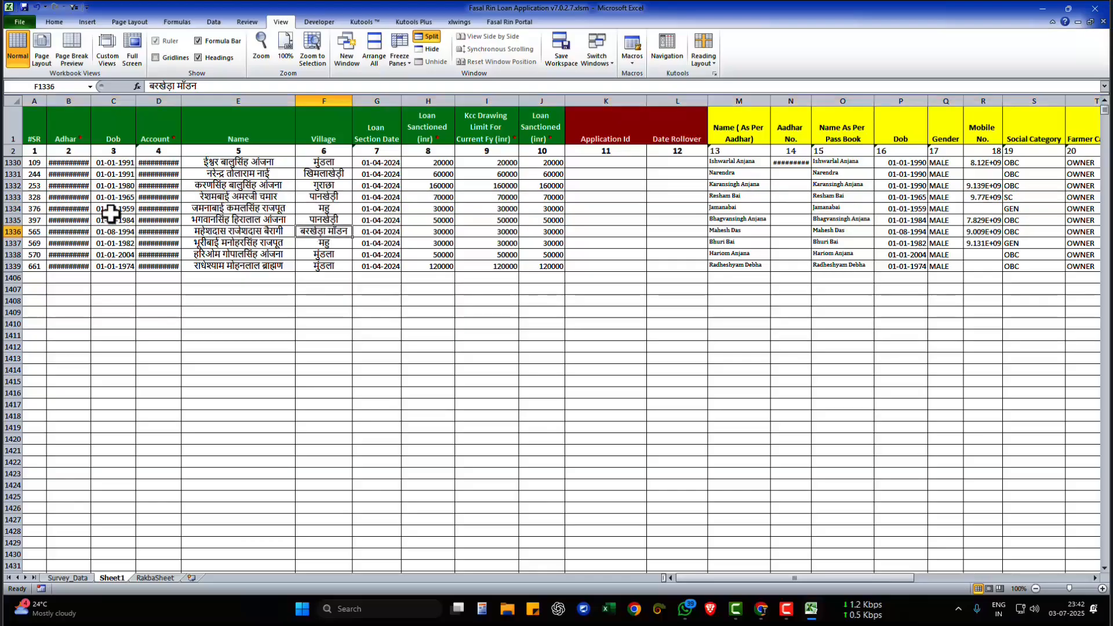
right_click(17, 197)
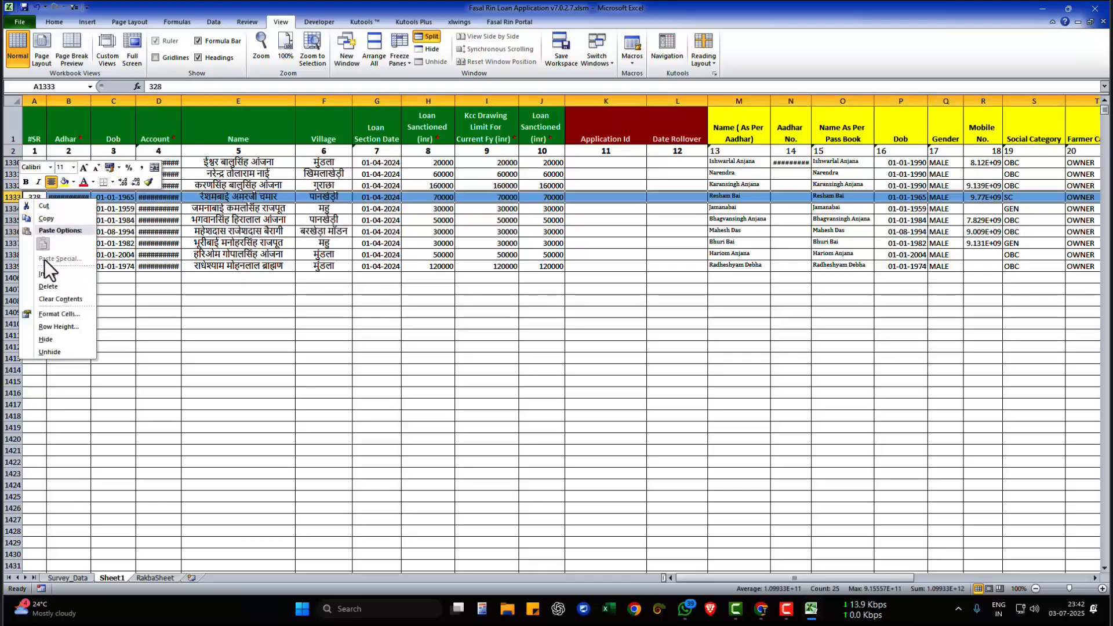
click(50, 271)
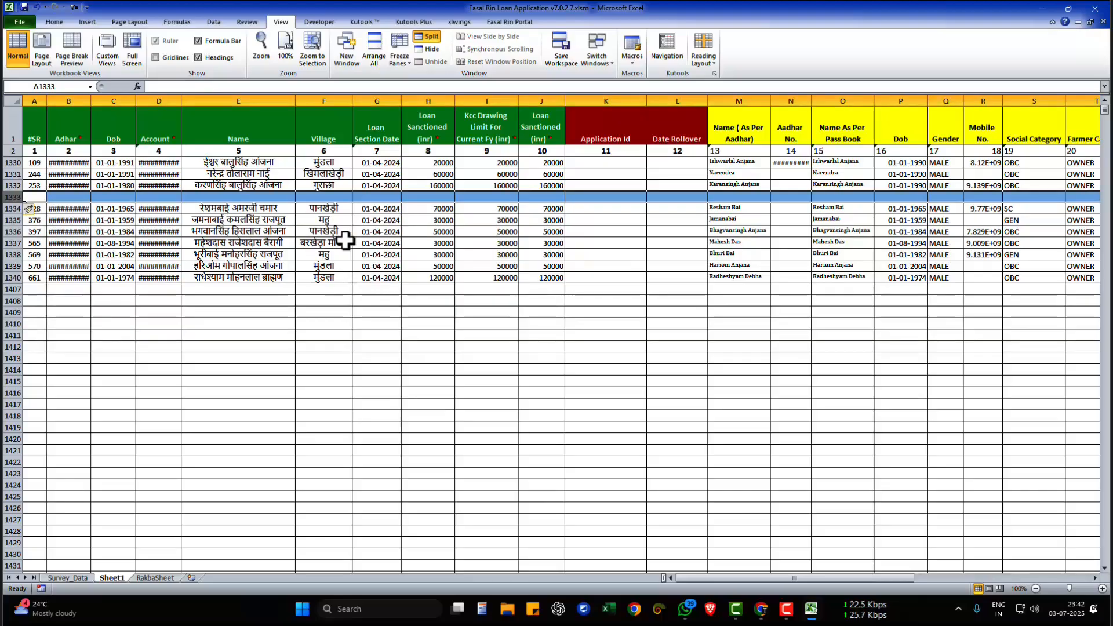
click(410, 255)
- Examine the name, Aadhaar and Dob cells of the loan records in rows 1330 to 1332 above the blank row
click(230, 165)
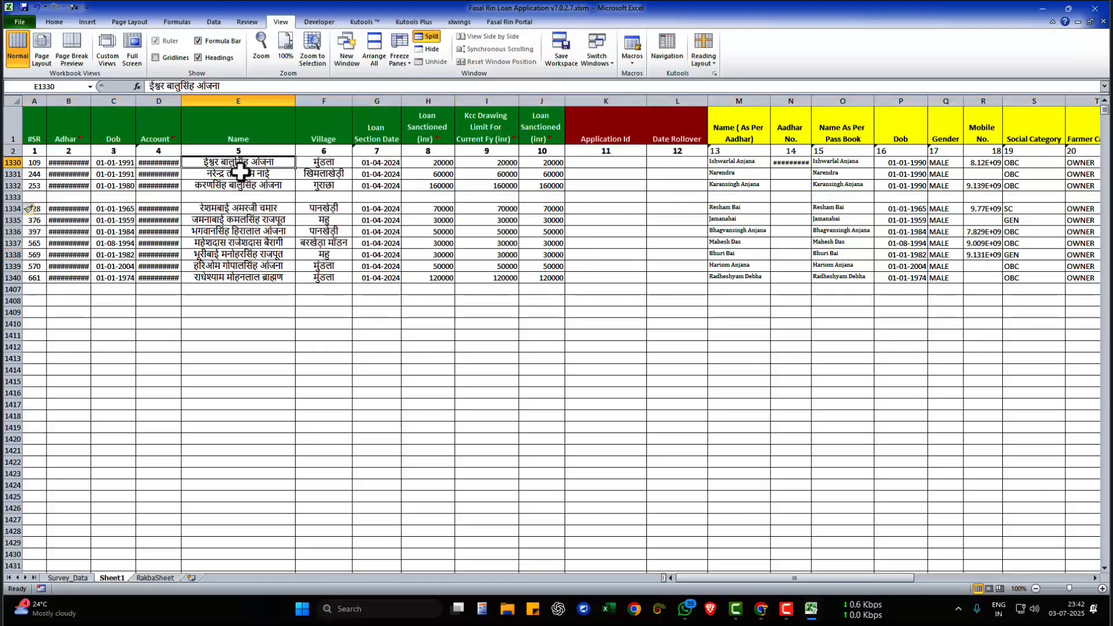
click(241, 173)
click(233, 164)
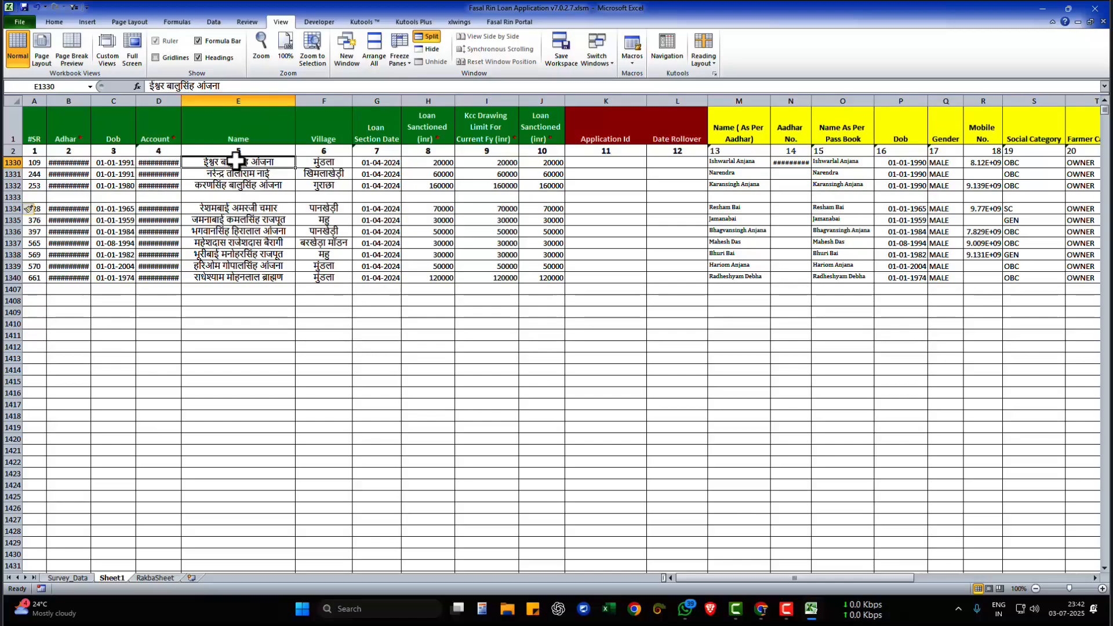
drag(68, 197, 226, 190)
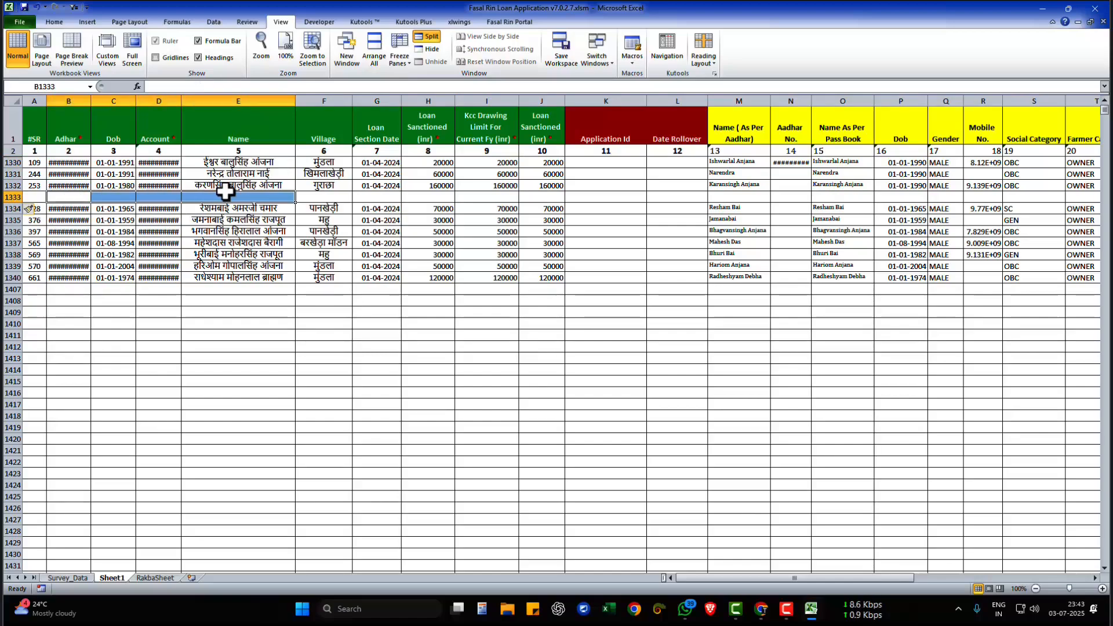
click(235, 162)
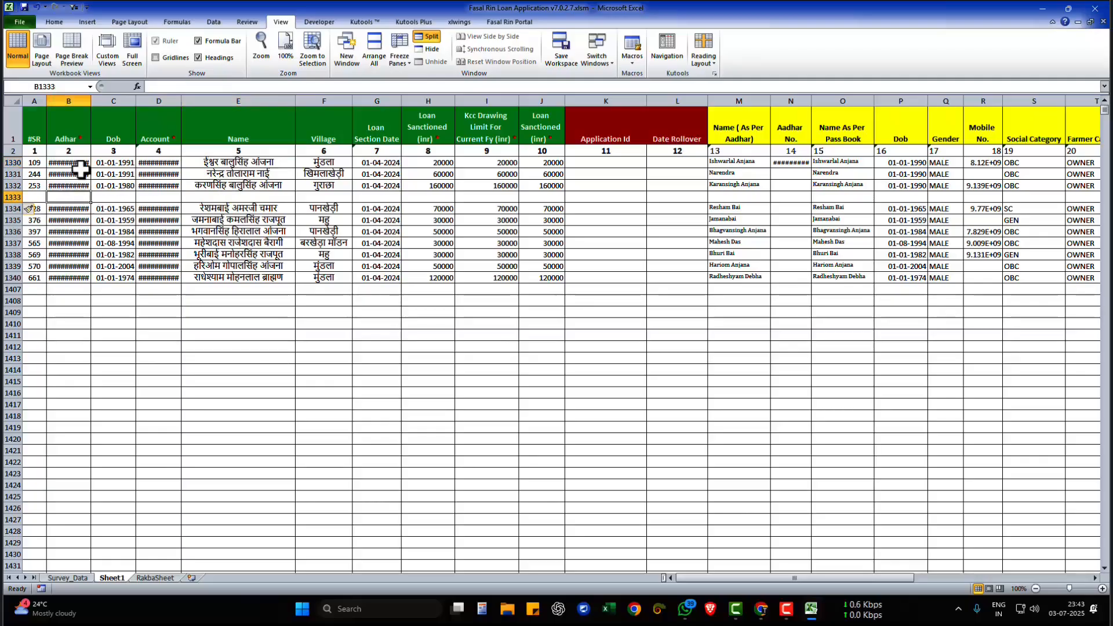
drag(70, 162, 68, 186)
click(68, 186)
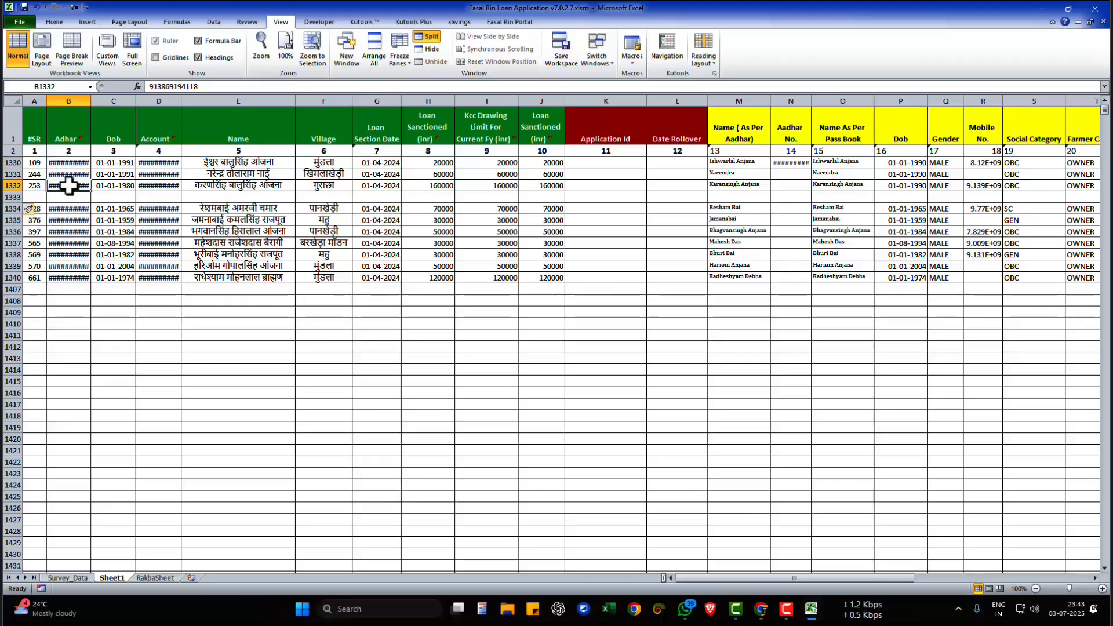
click(67, 199)
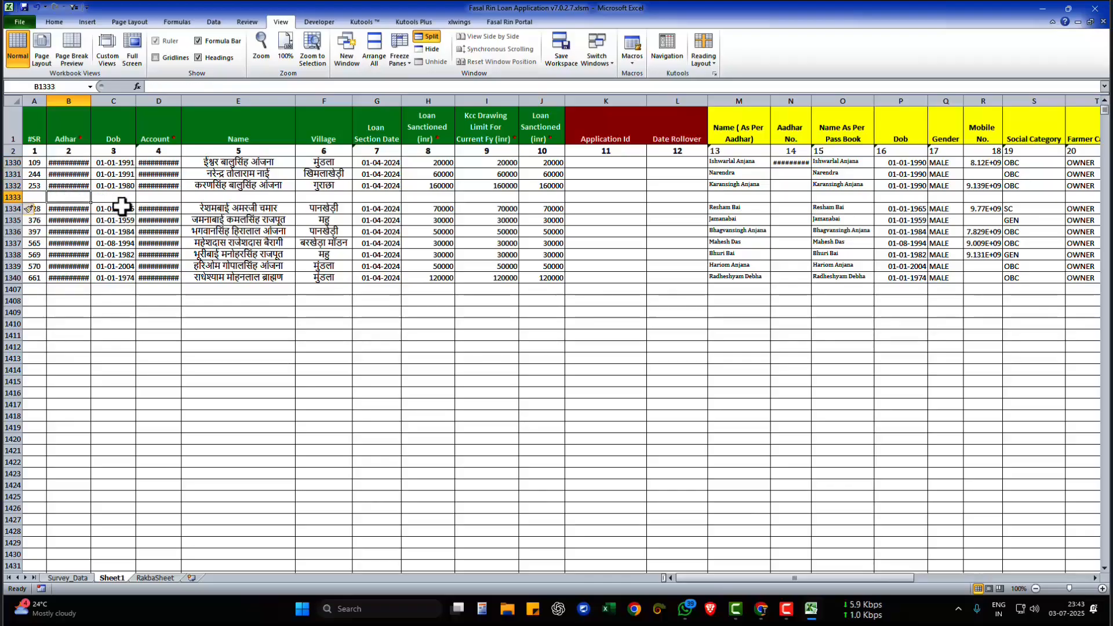
click(118, 165)
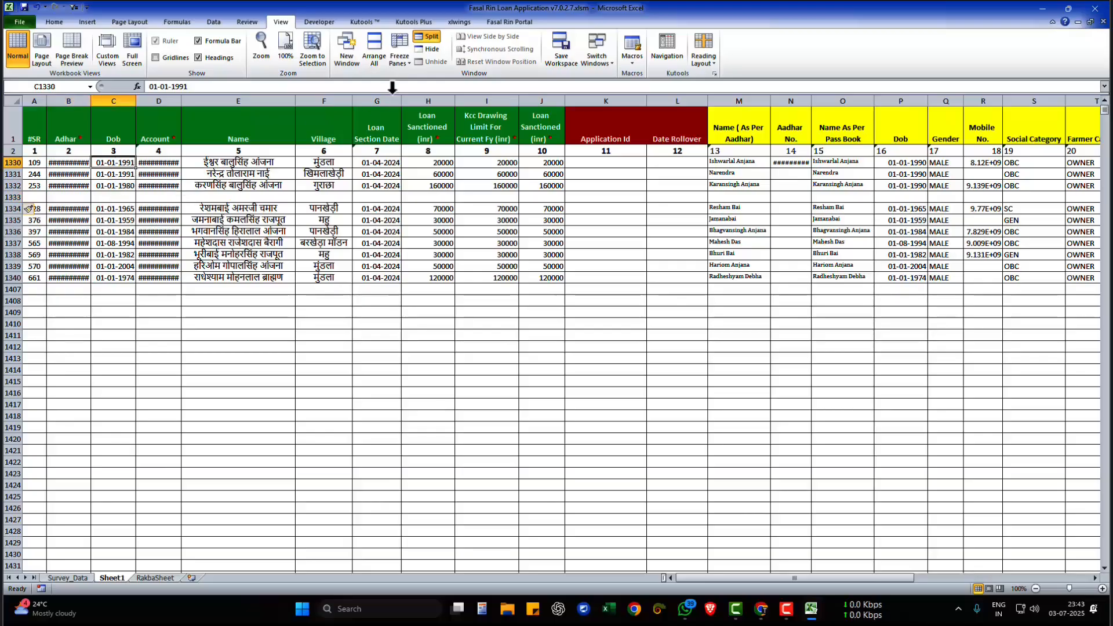
- Review the upload options in the add-in's Setting dialog and close it without updating
click(502, 22)
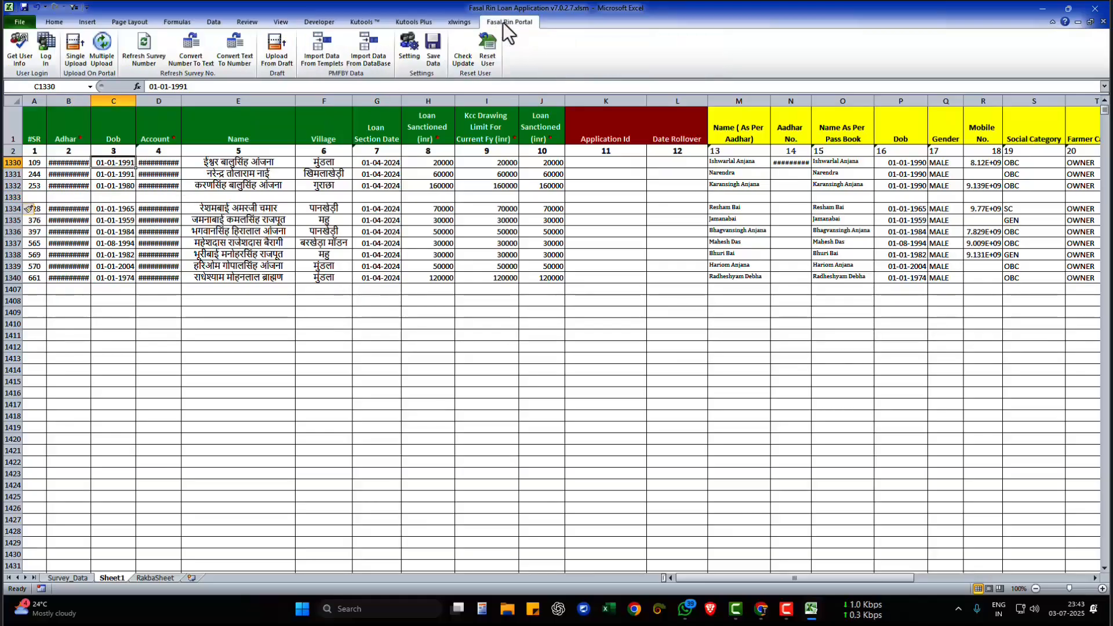
click(412, 57)
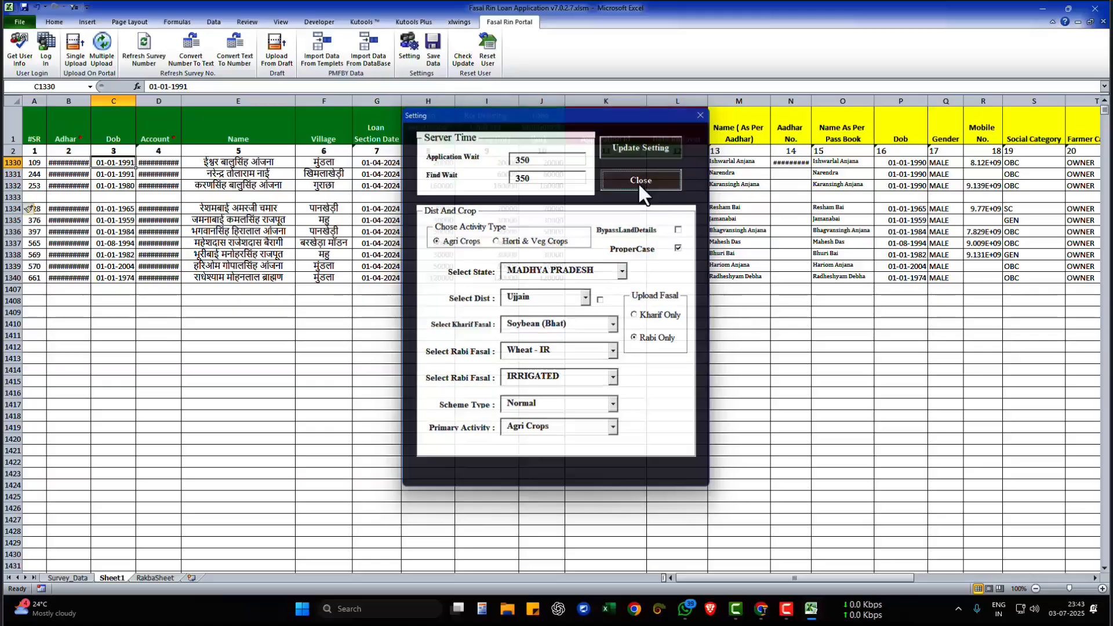
click(638, 182)
drag(725, 136, 1044, 276)
click(875, 267)
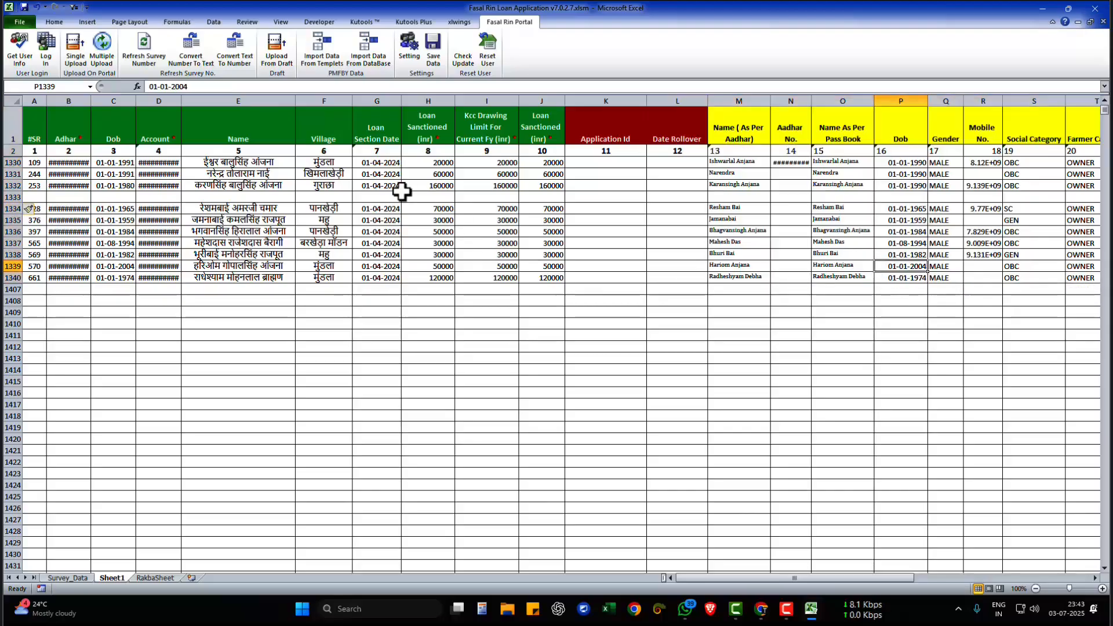
- Review the loan details in row 1330, check the Survey_Data sheet, and return to Sheet1
drag(547, 164, 43, 182)
click(116, 165)
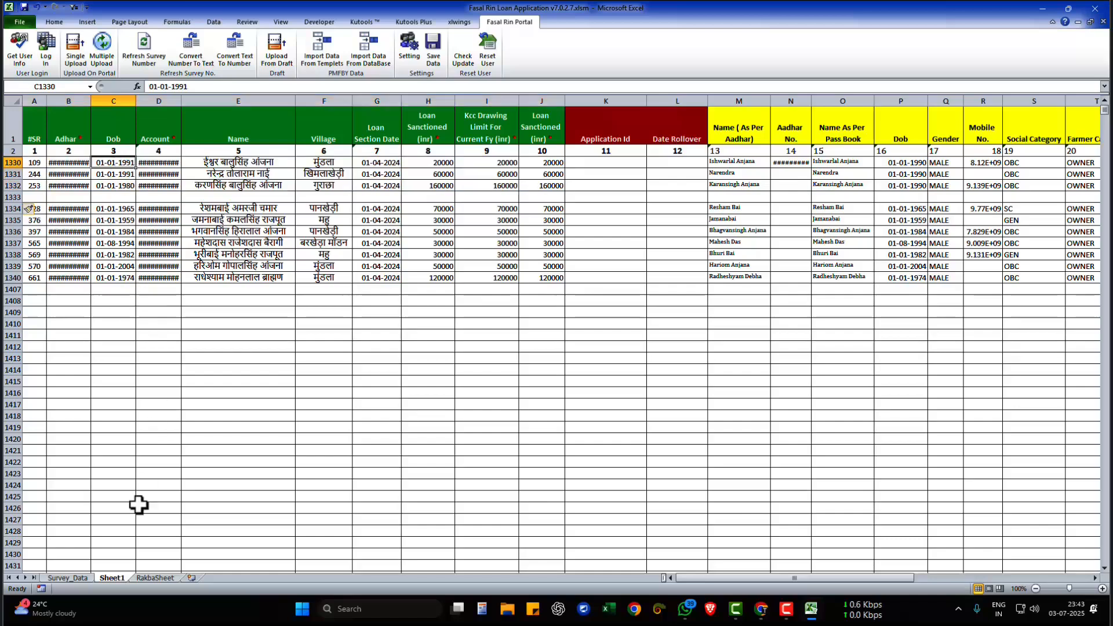
click(78, 578)
click(258, 440)
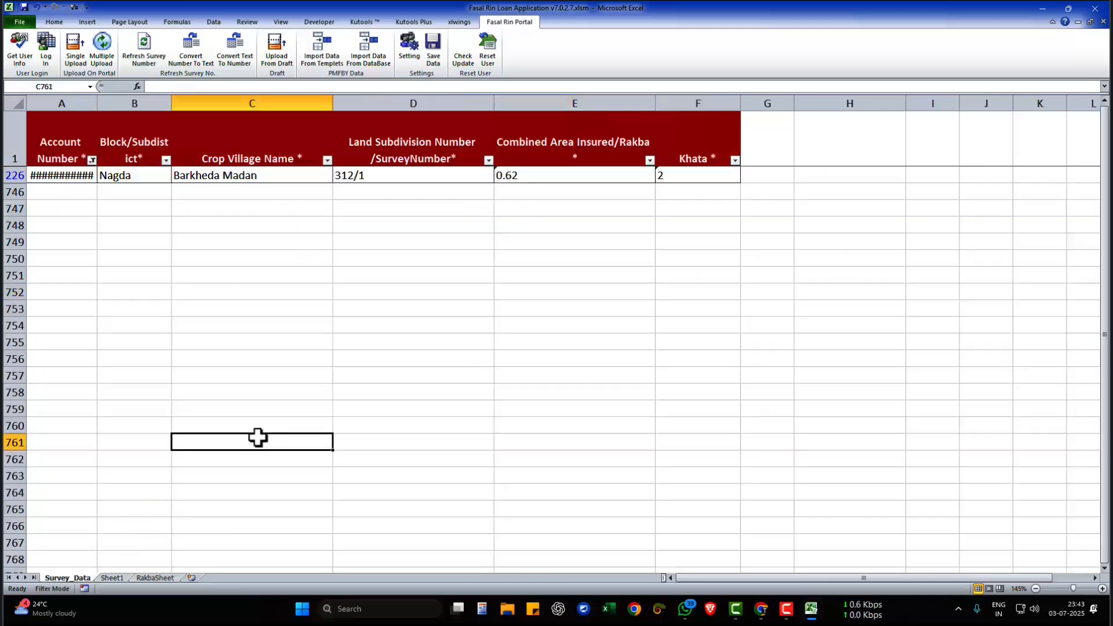
click(112, 577)
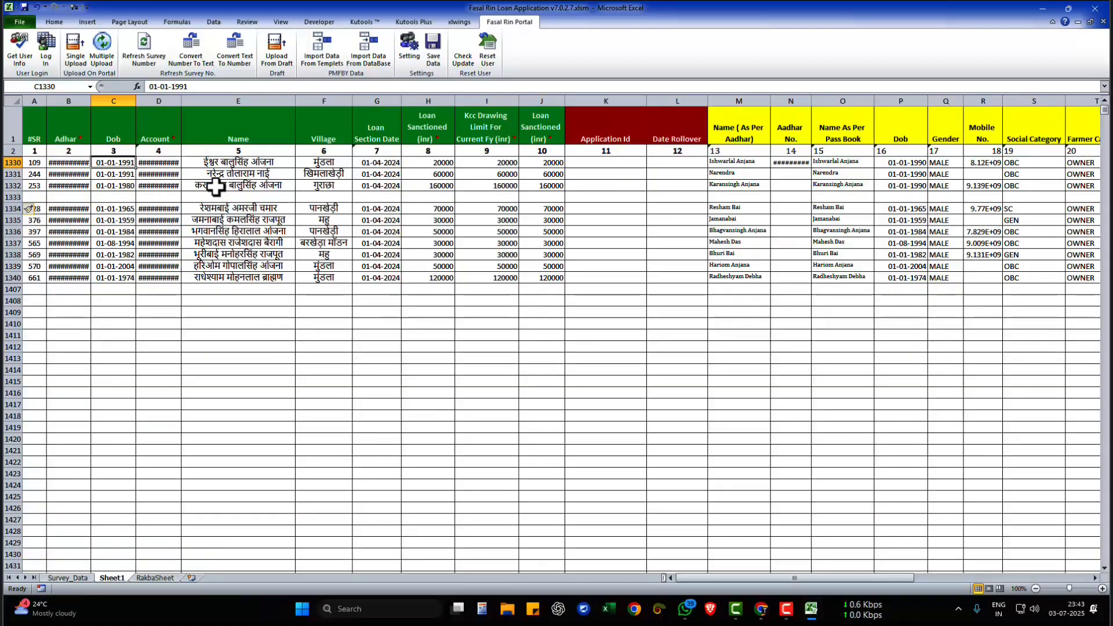
- Upload the loan records in rows 1330 to 1332 to the portal with Multiple Upload and dismiss the completion message
click(243, 164)
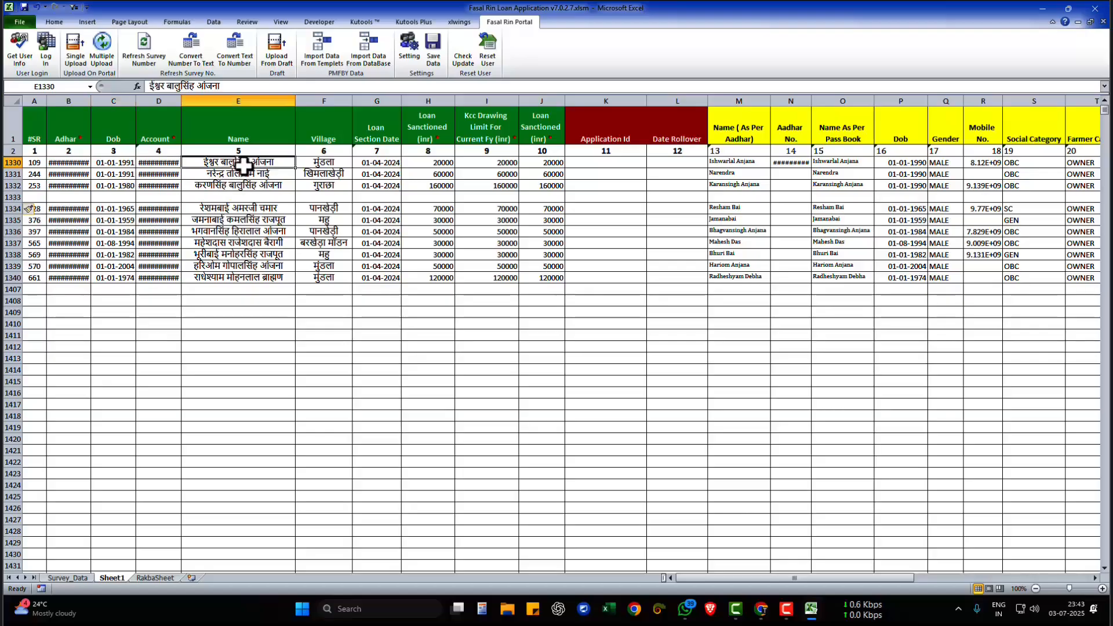
click(107, 52)
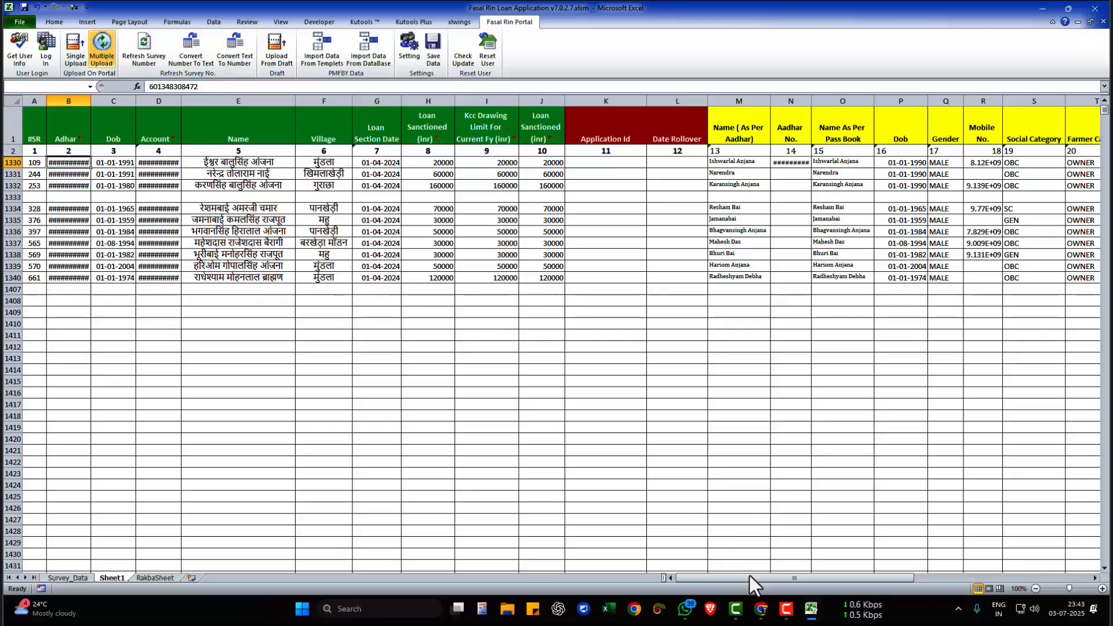
click(769, 615)
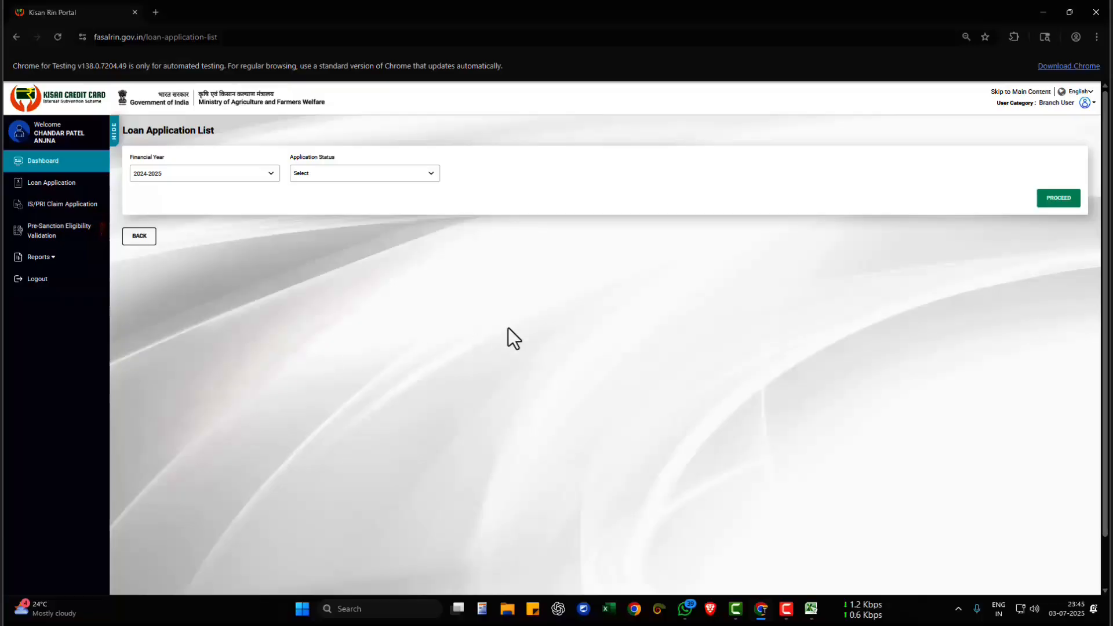
click(811, 609)
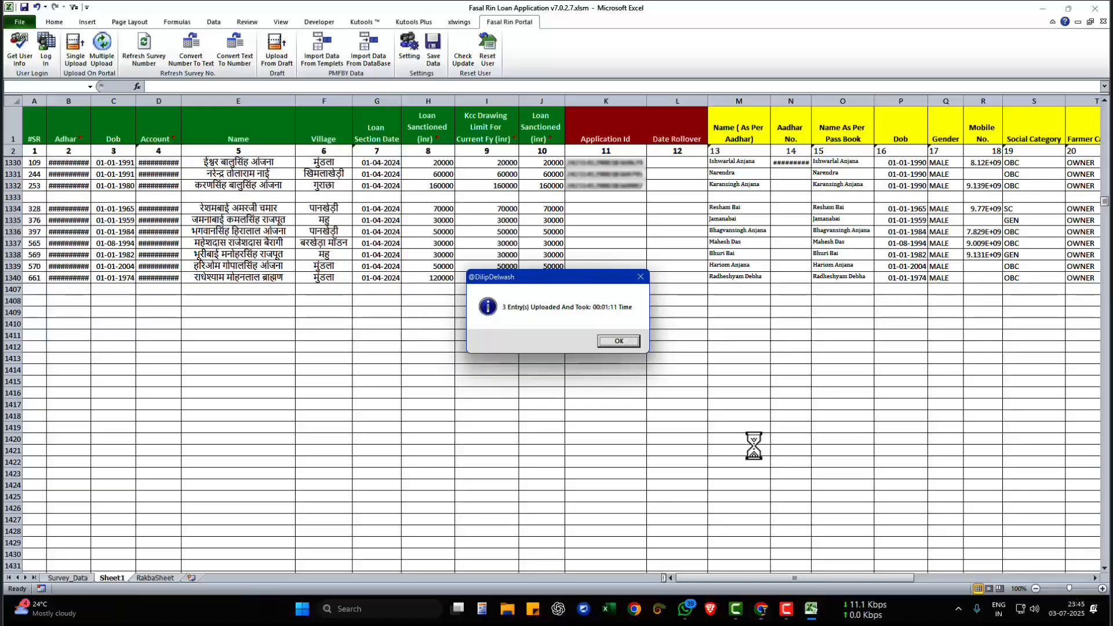
click(618, 344)
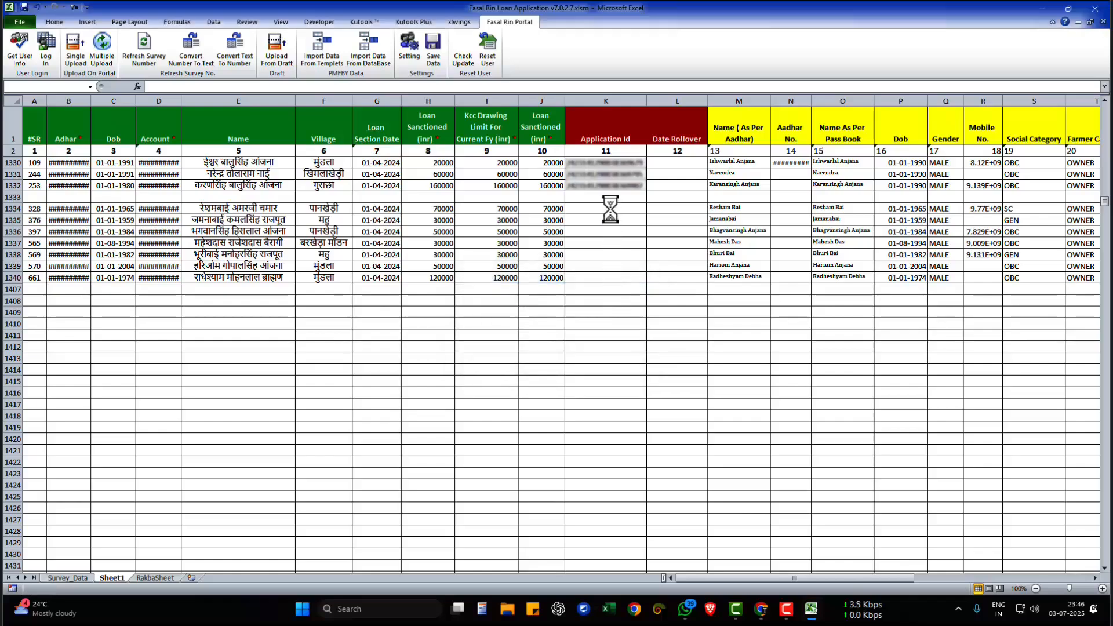
click(586, 342)
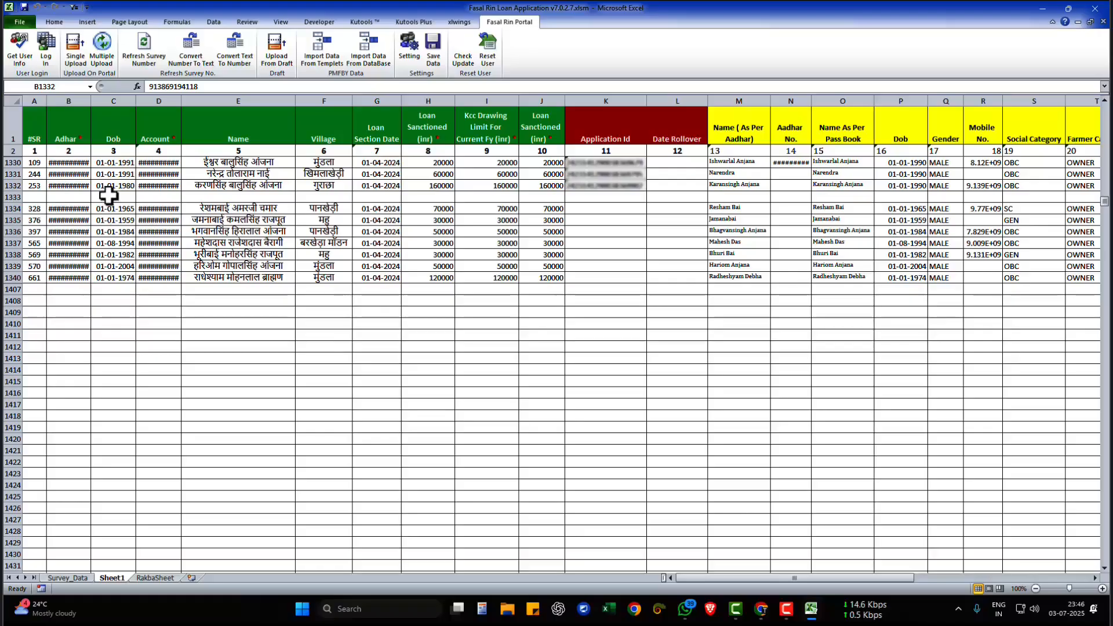
- Delete the blank row 1333 from Sheet1
drag(108, 196, 124, 256)
click(127, 315)
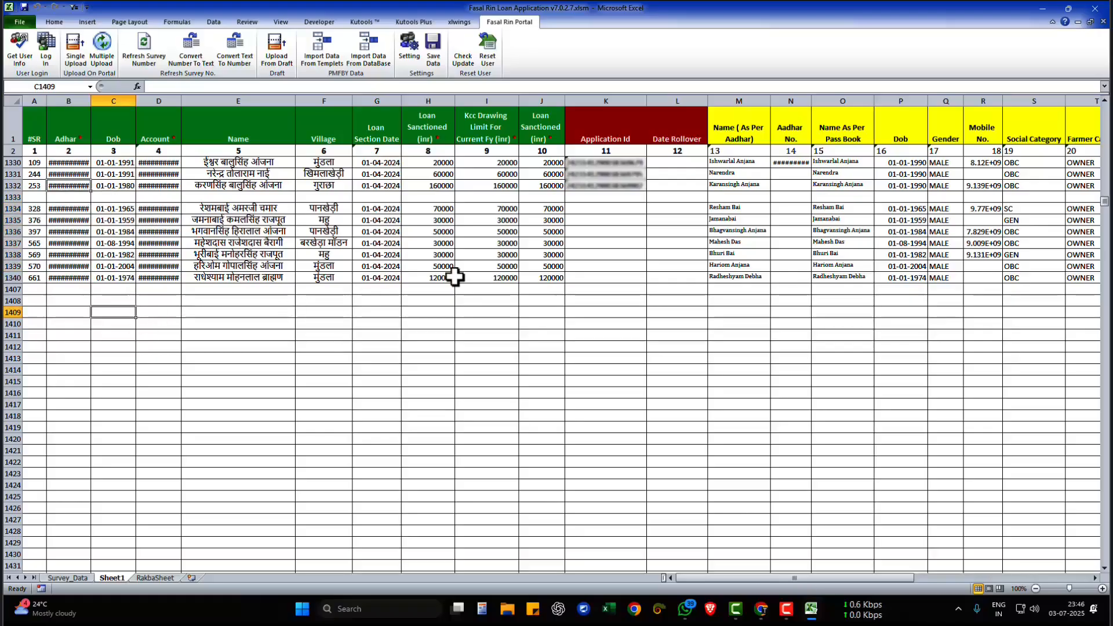
click(584, 200)
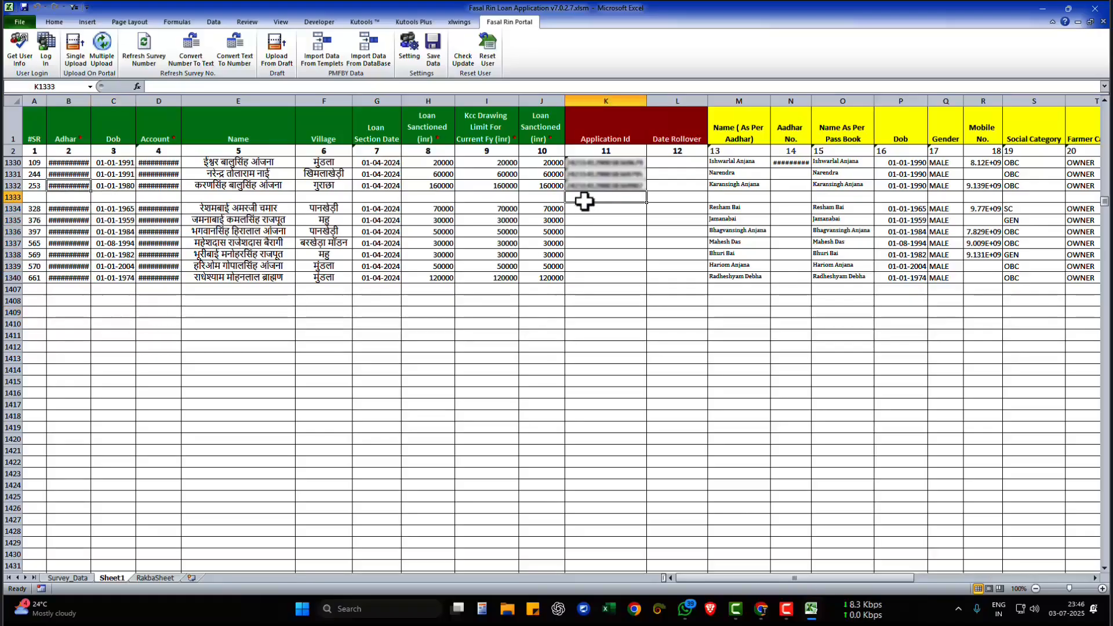
key(shift+space)
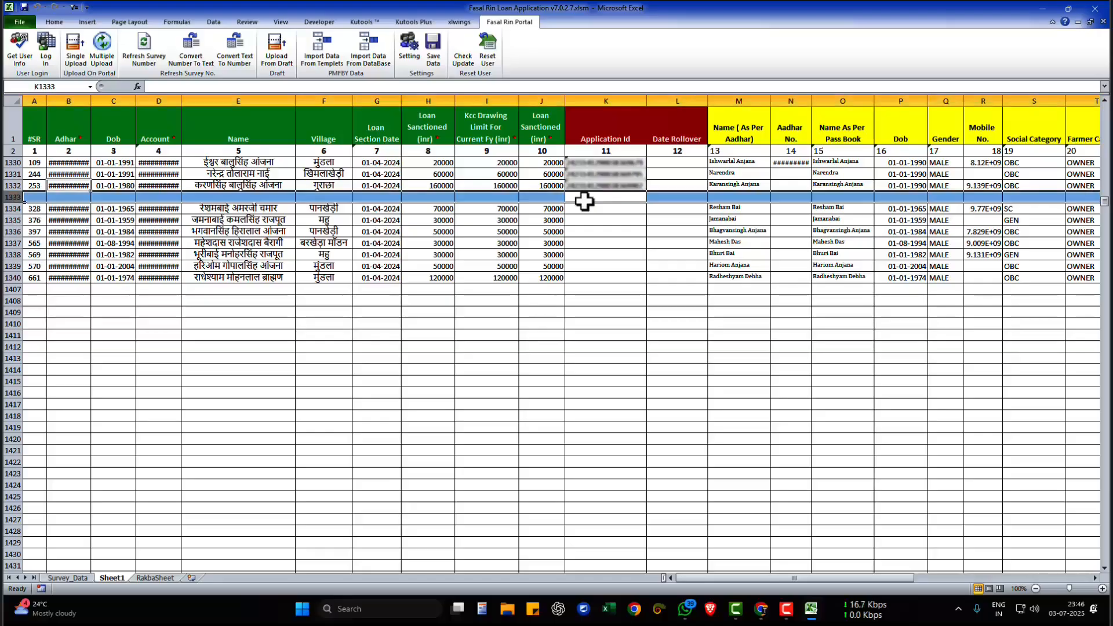
key(ctrl+minus)
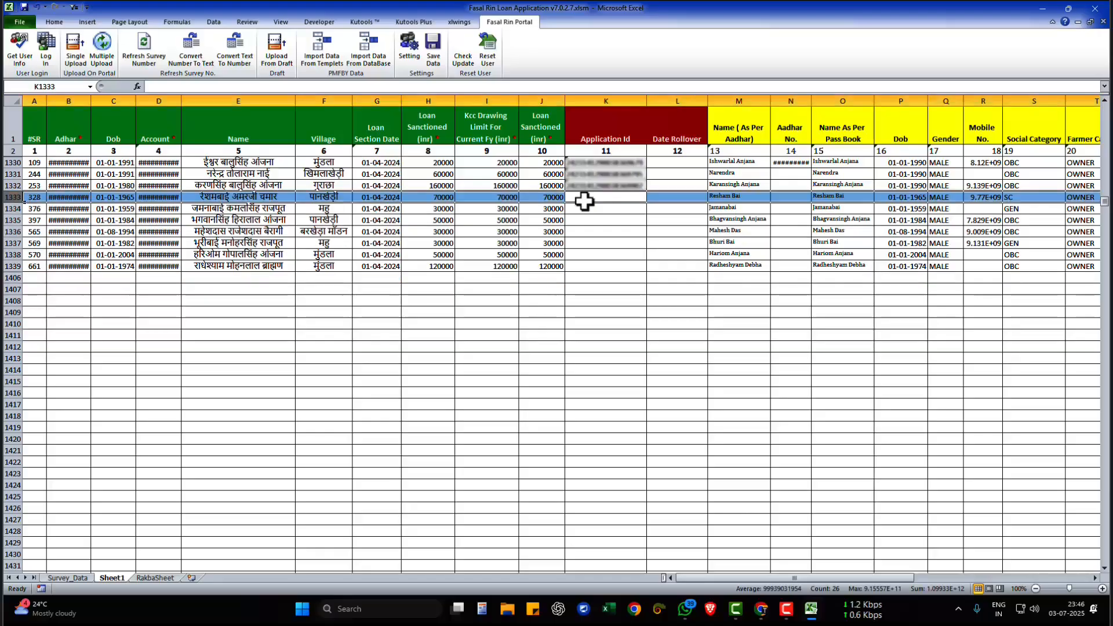
click(585, 200)
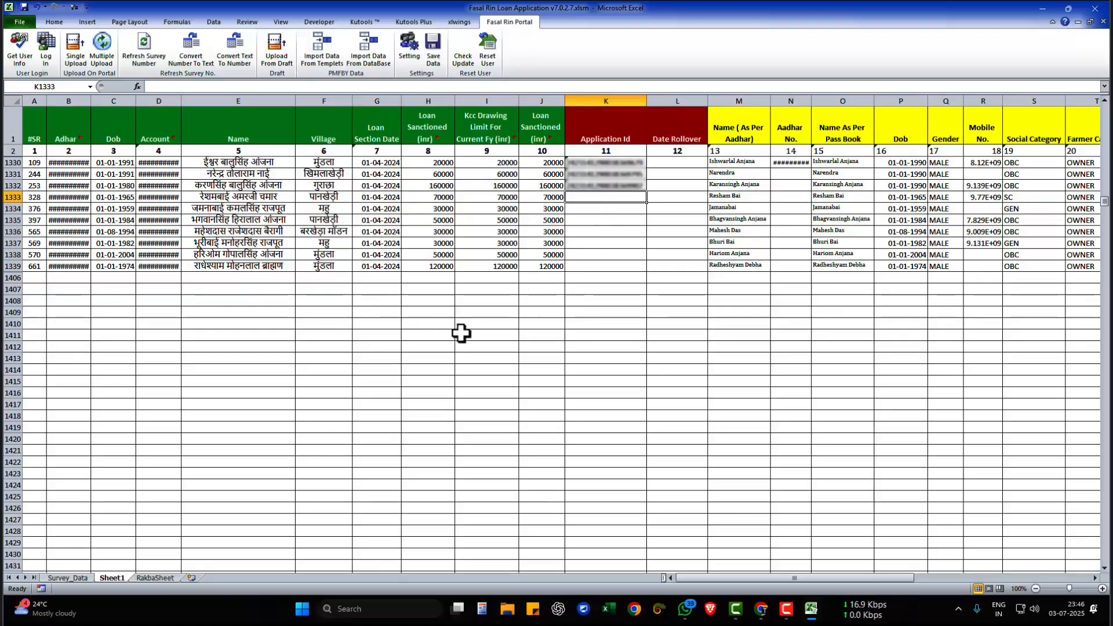
- Check the Application Id cells for the uploaded rows 1330 to 1332 and the remaining rows down to 1338
drag(615, 165, 609, 194)
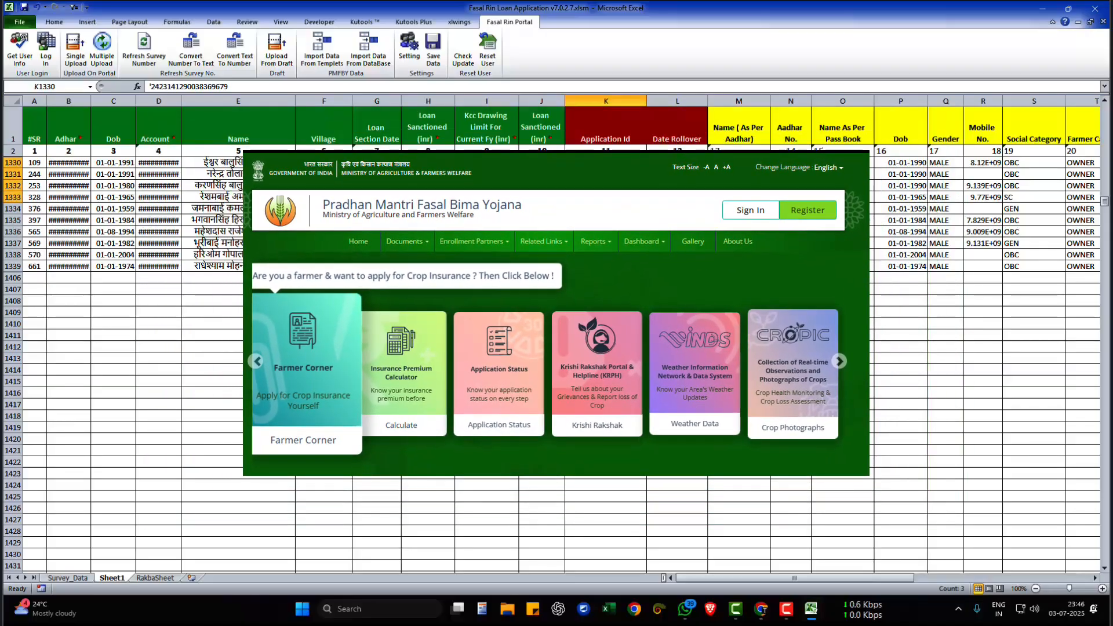
click(607, 243)
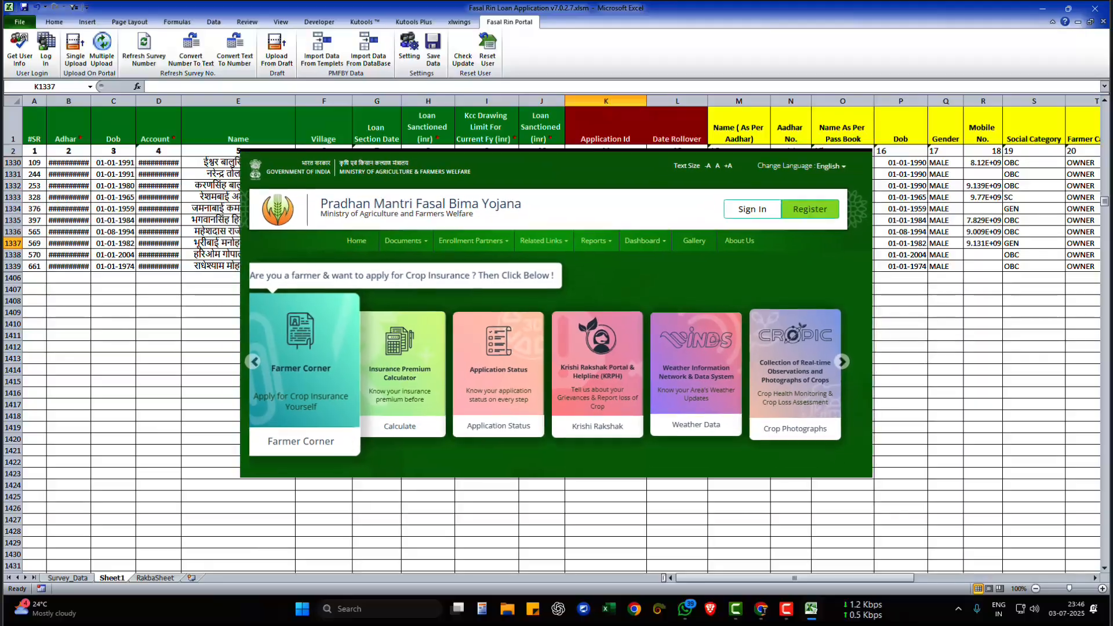
drag(607, 197, 607, 255)
click(607, 254)
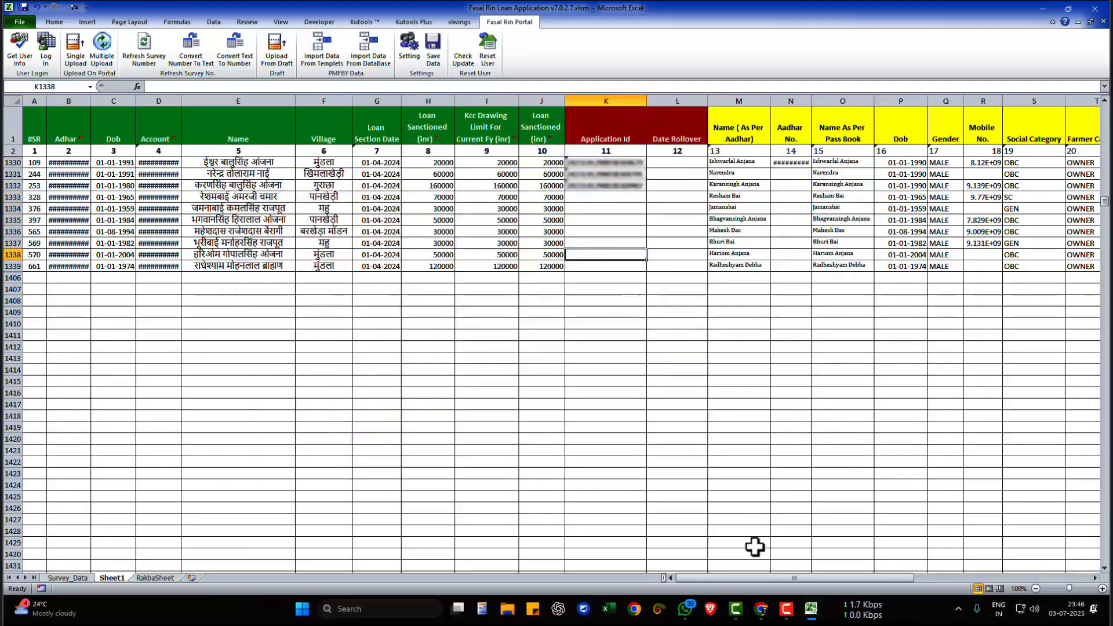
- Switch to Chrome, accept all cookies on automationadda.in, and look through the home page's featured products, product cards and footer
click(636, 616)
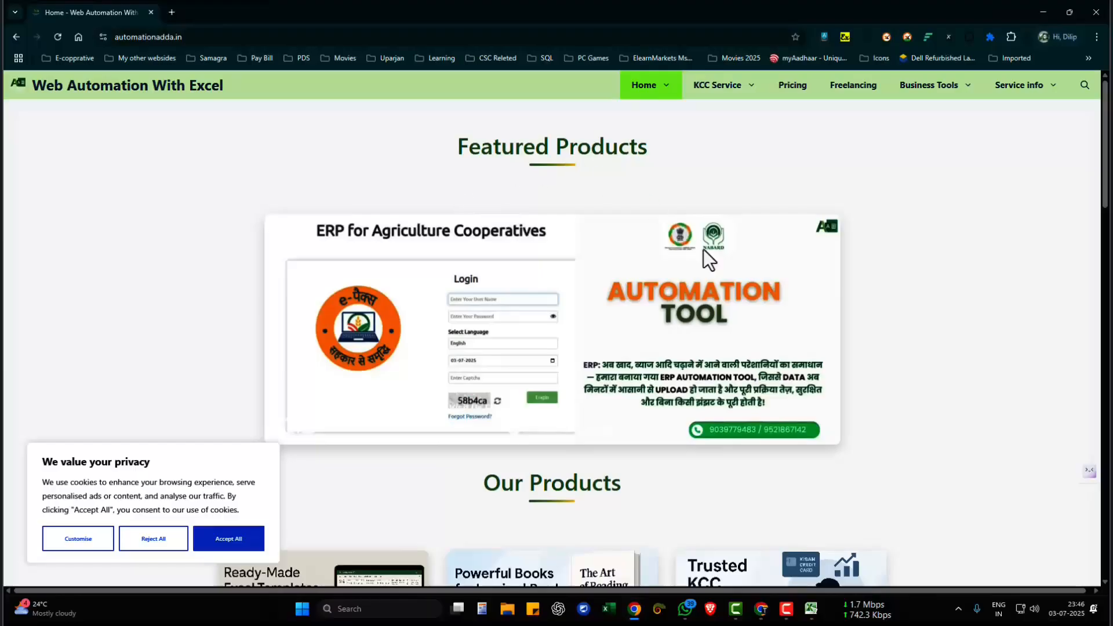
click(228, 540)
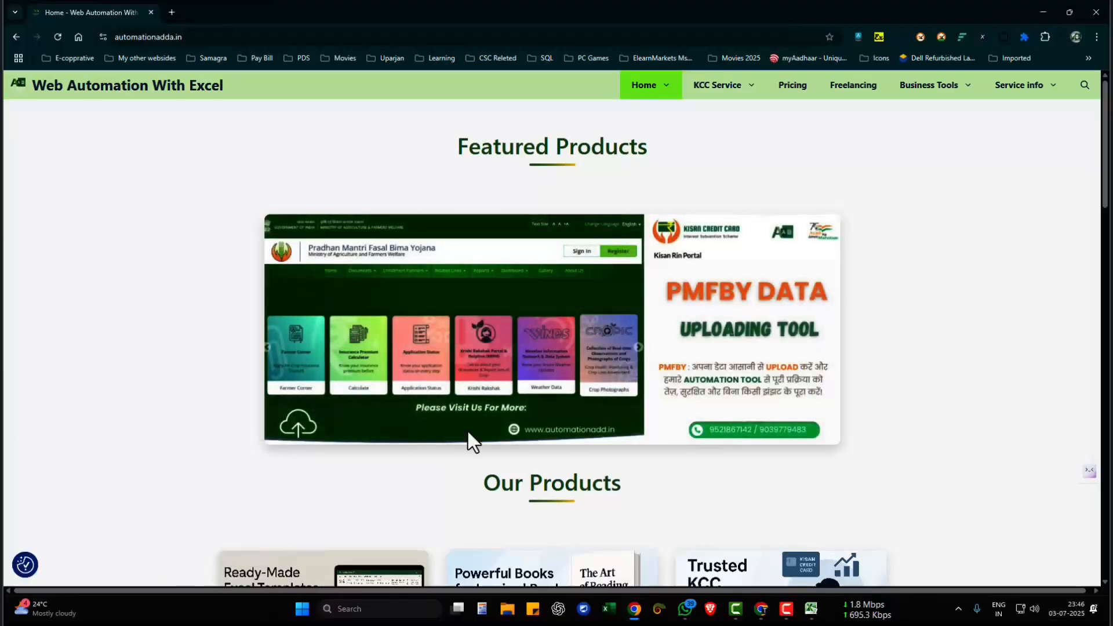
scroll(735, 232, down, 12)
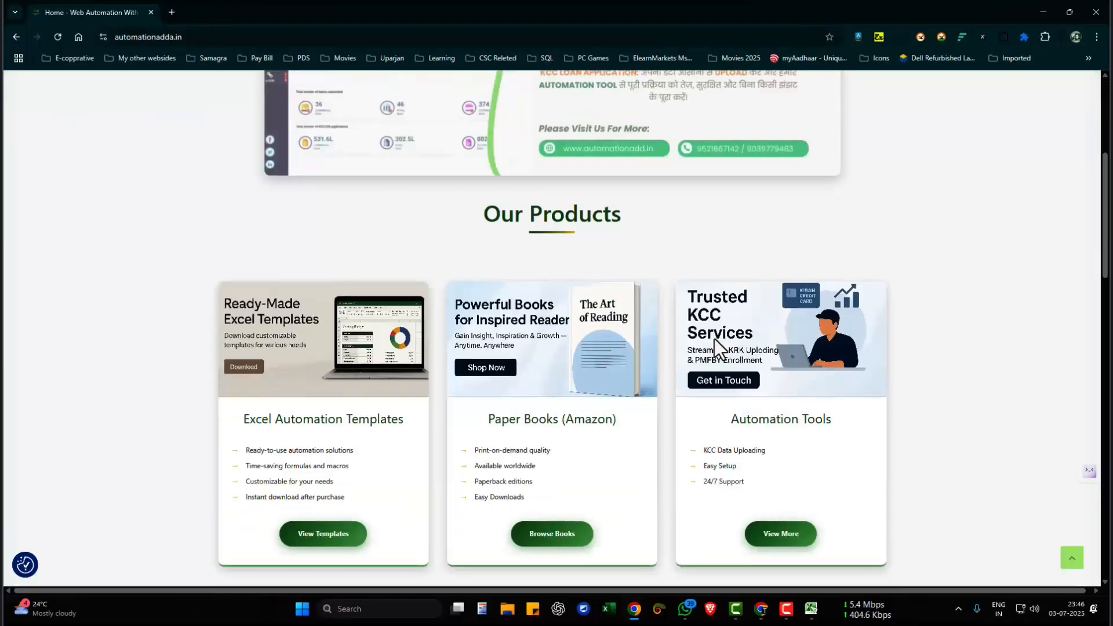
scroll(601, 332, up, 10)
scroll(658, 194, up, 2)
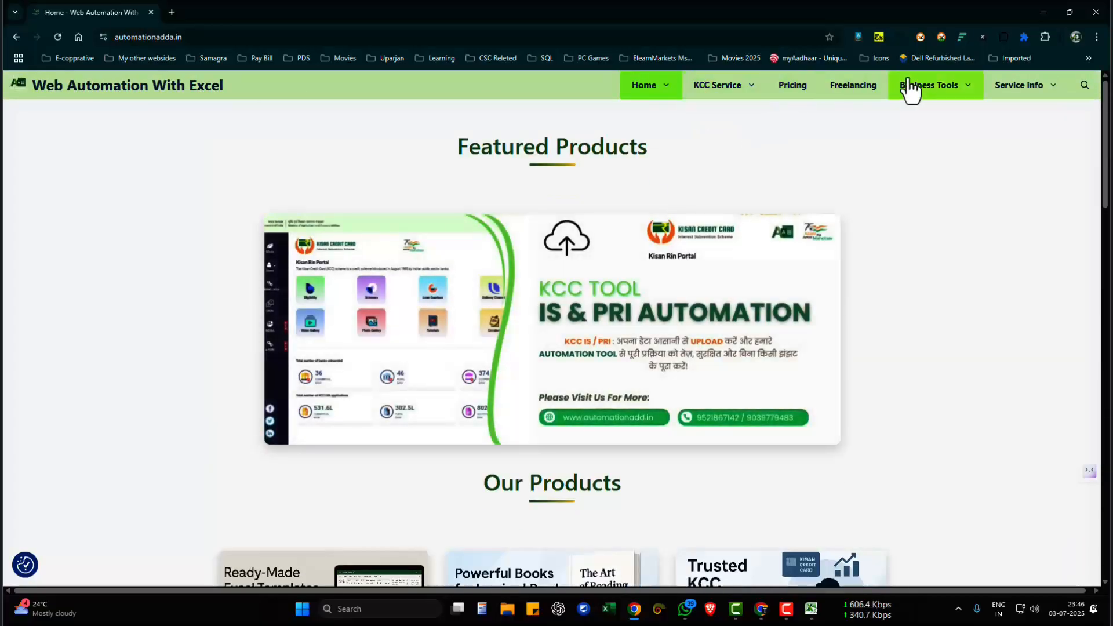
scroll(648, 373, down, 11)
scroll(652, 384, down, 10)
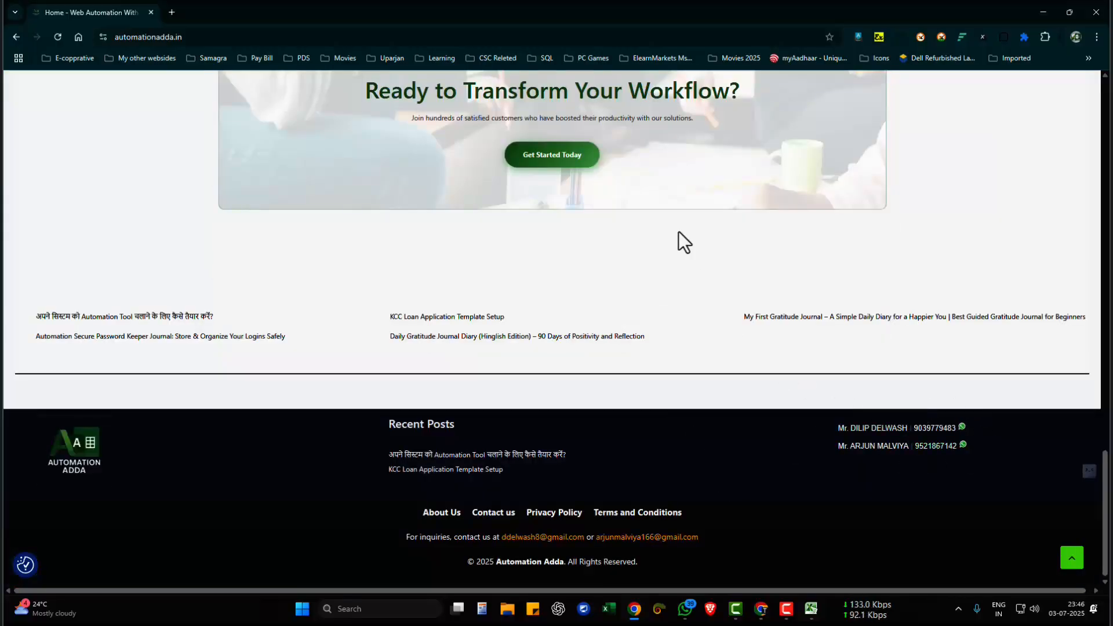
scroll(679, 231, up, 15)
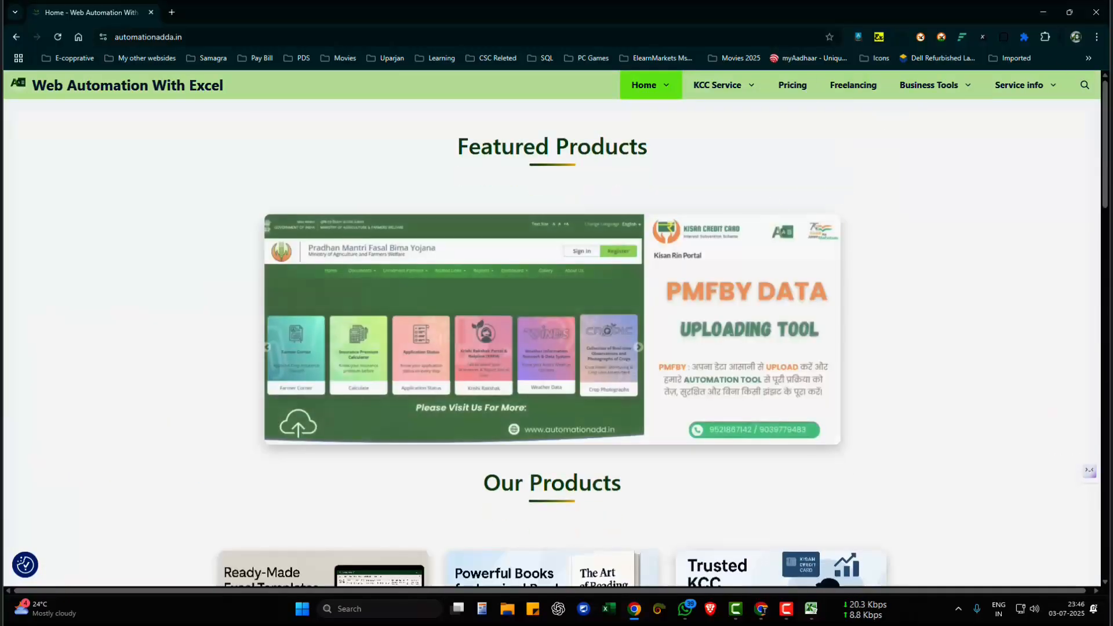